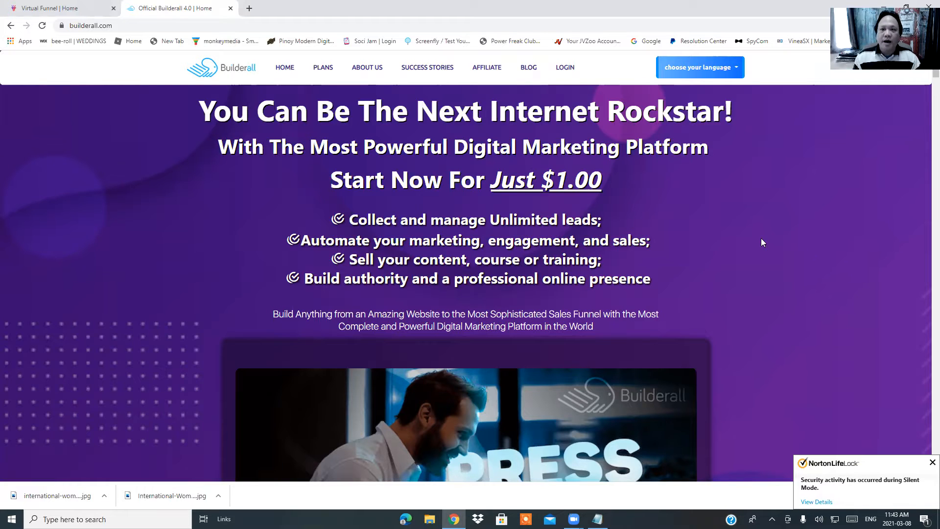
Log in to the Builderall back office and choose Canada as the account country
left_click(566, 72)
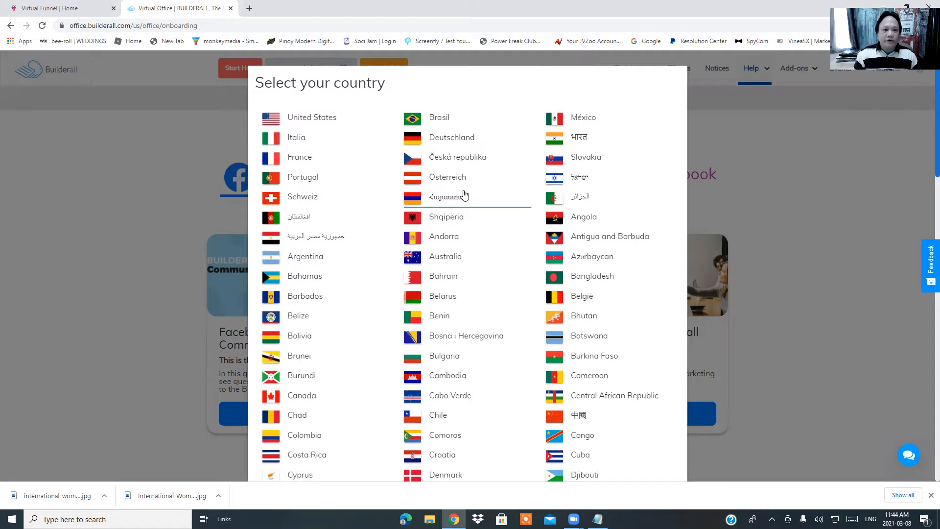
scroll(490, 260, "down", 1)
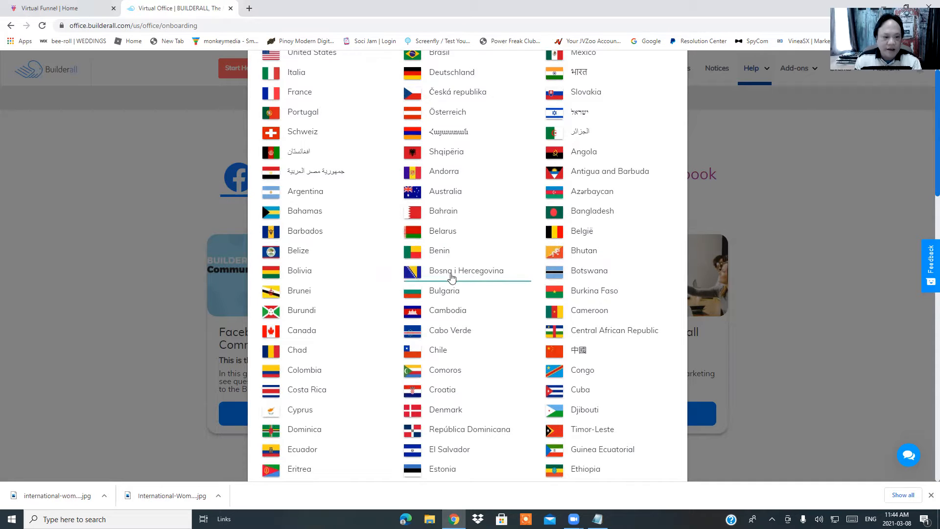
left_click(299, 333)
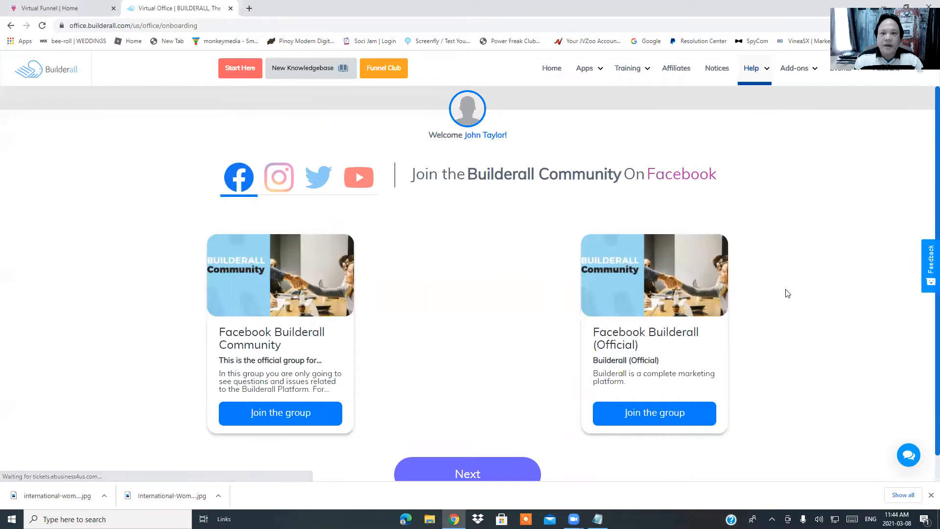
Scroll past the Facebook group cards and continue beyond the community onboarding step
scroll(826, 272, "down", 1)
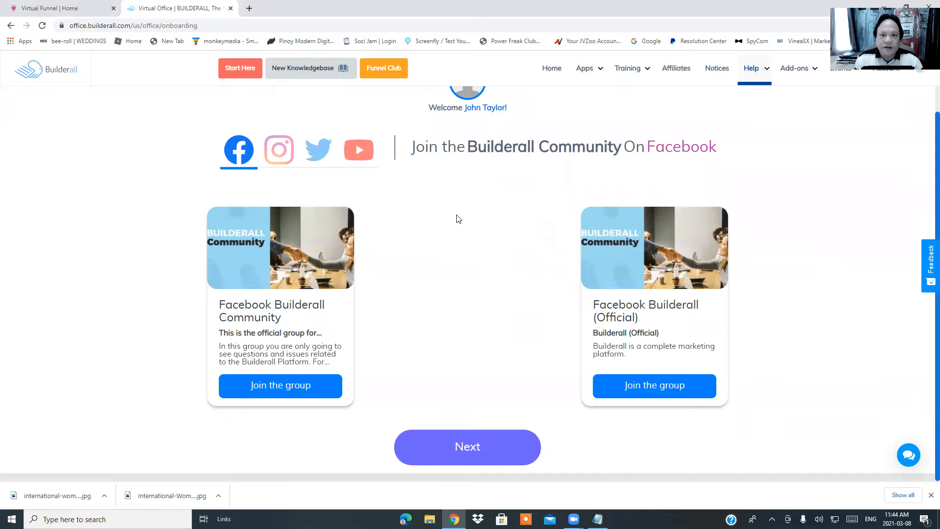
scroll(481, 238, "up", 1)
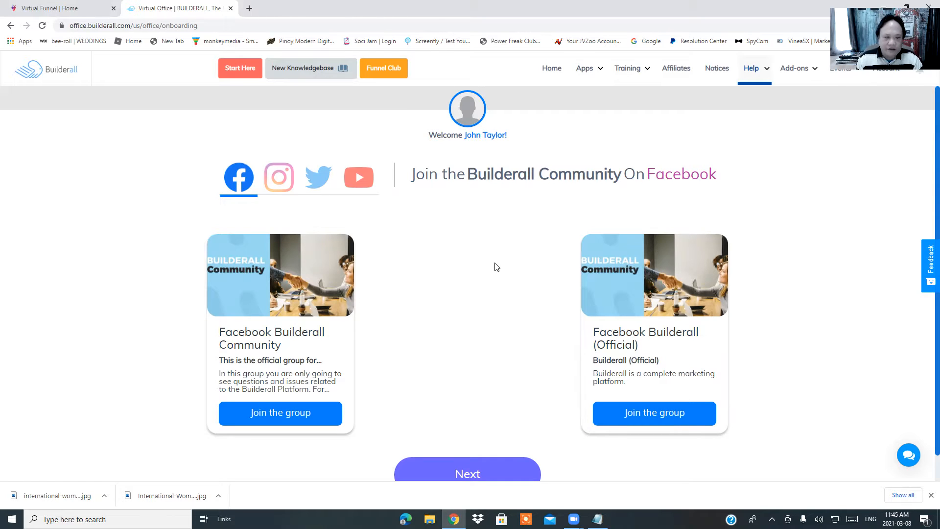
scroll(502, 272, "down", 1)
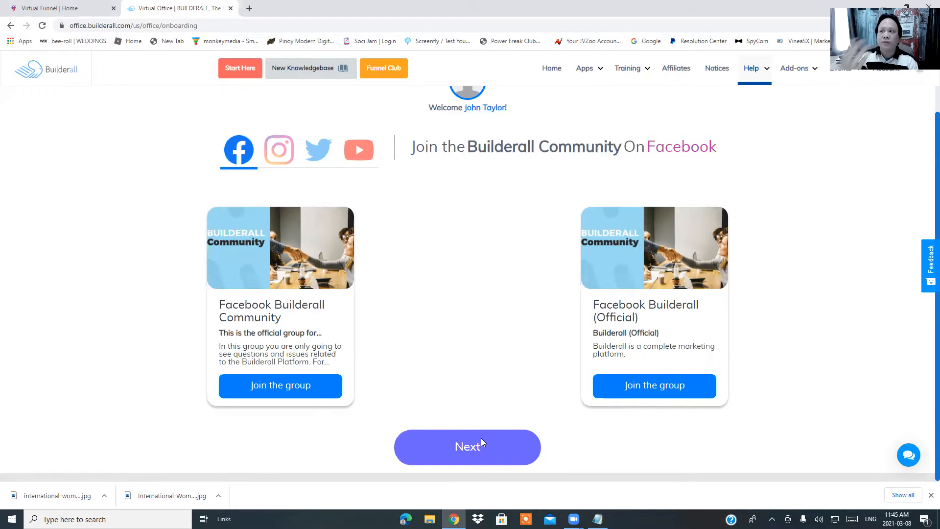
left_click(447, 443)
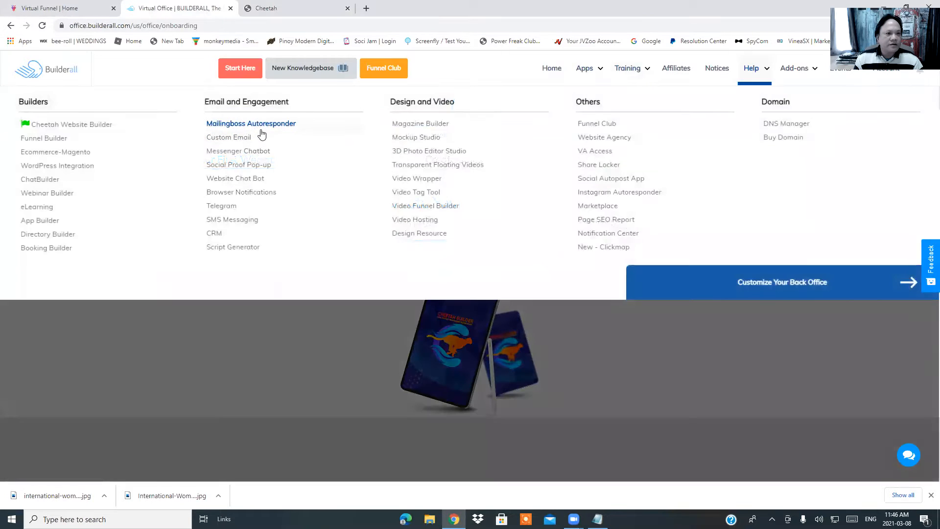
Open Mailingboss Autoresponder and copy the funnel home page URL from the Notepad links file
left_click(264, 125)
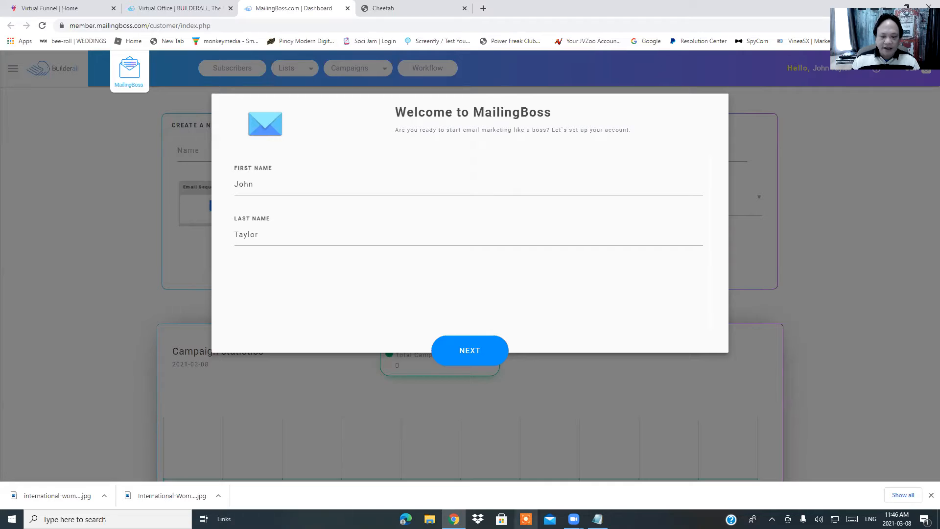
left_click(598, 519)
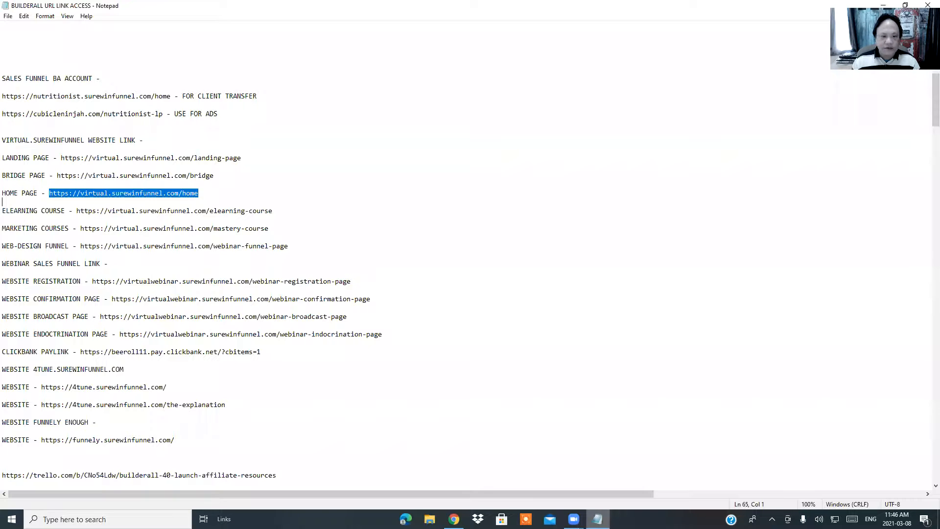
right_click(185, 195)
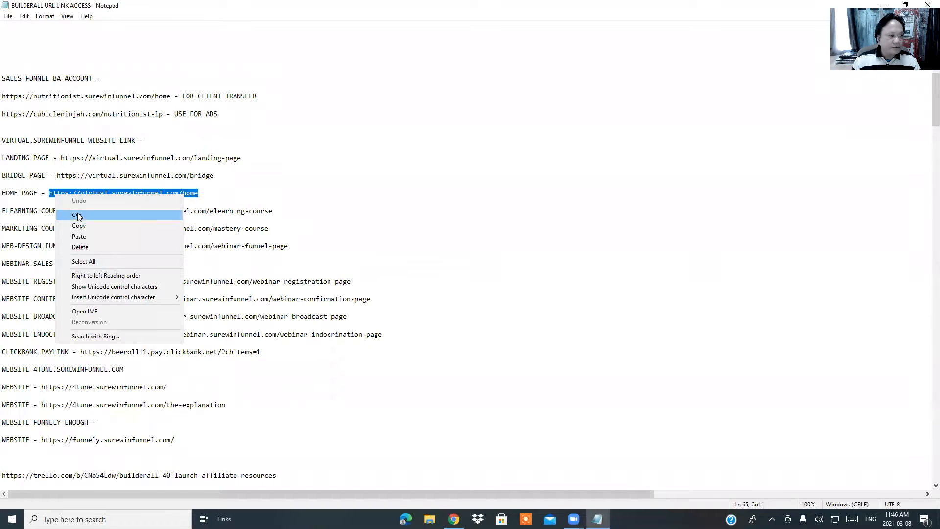
left_click(82, 227)
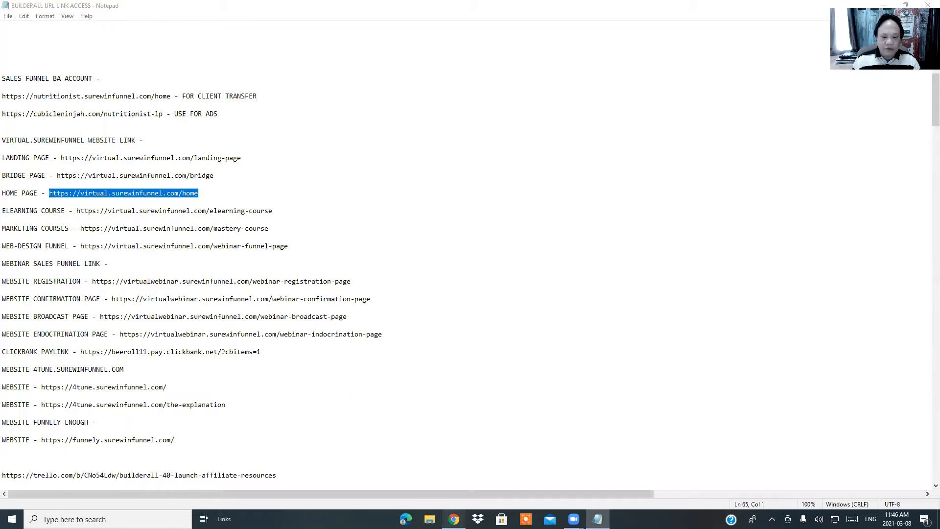
left_click(454, 519)
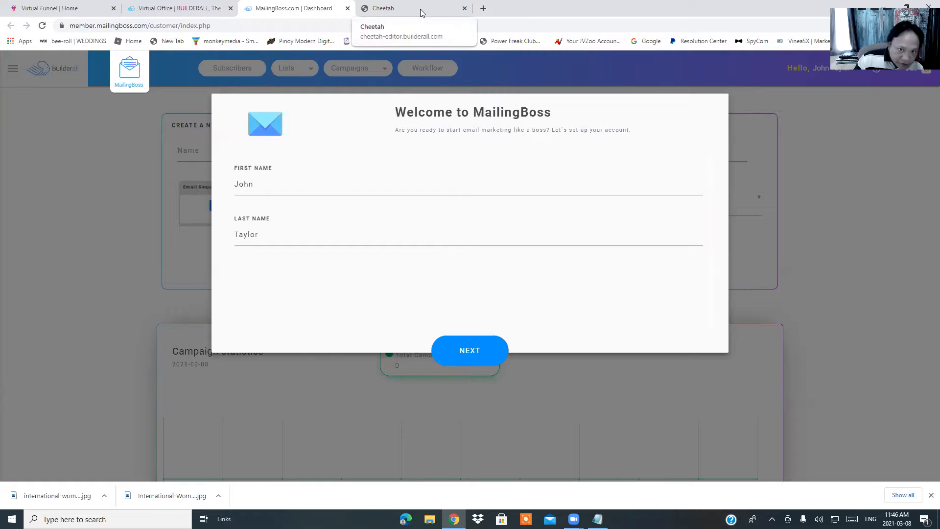
Load the copied virtual.surewinfunnel.com home page in a new tab, then return to MailingBoss
left_click(483, 8)
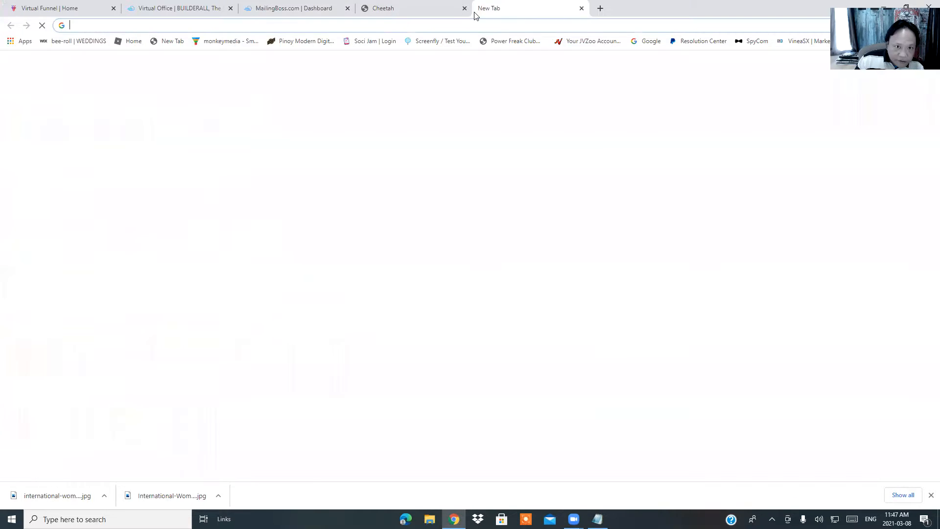
left_click(448, 24)
right_click(448, 23)
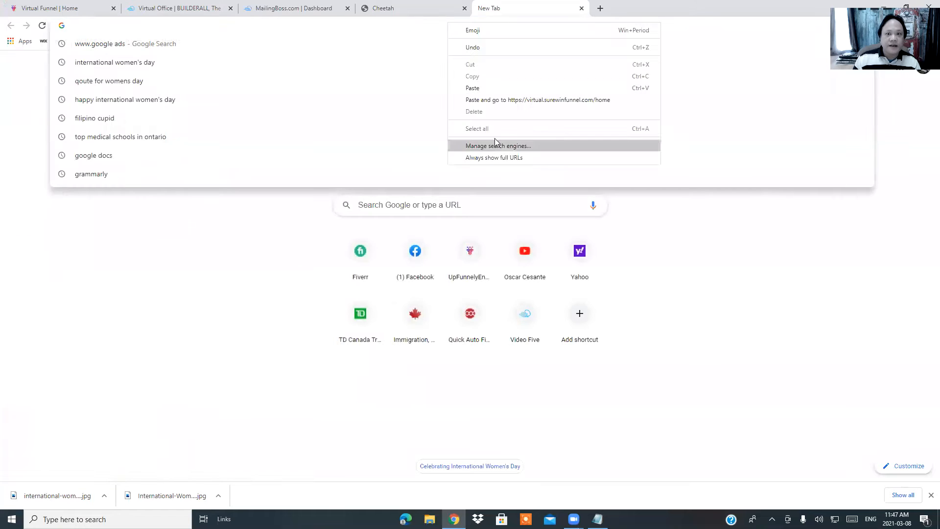
left_click(479, 91)
key("Return")
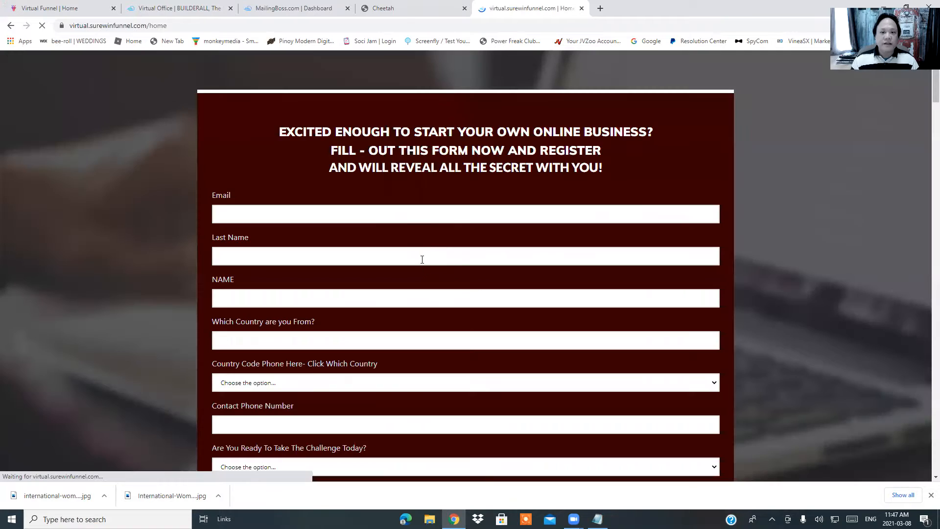
scroll(390, 229, "down", 7)
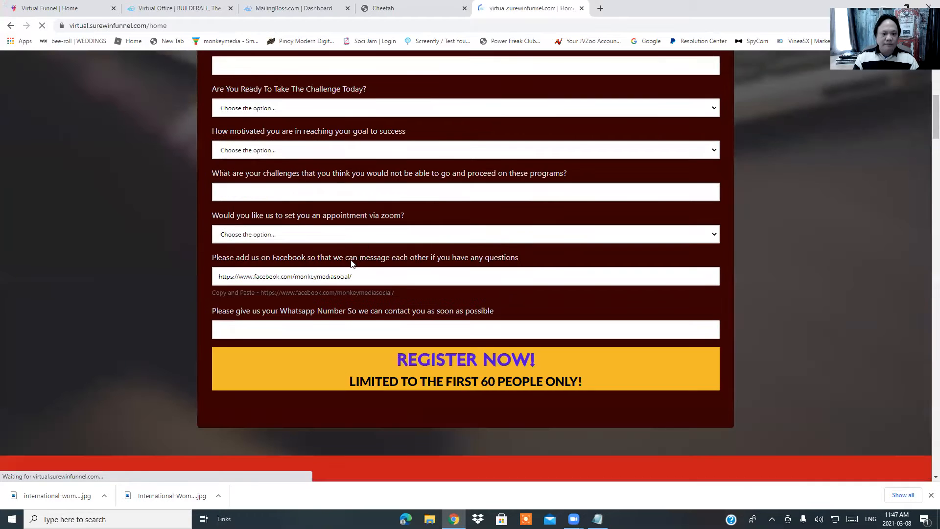
scroll(360, 251, "up", 7)
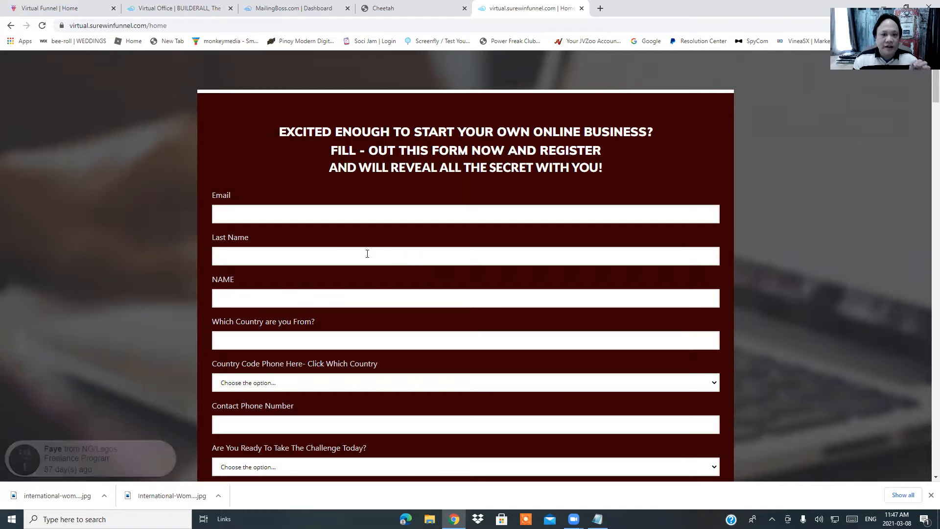
left_click(393, 6)
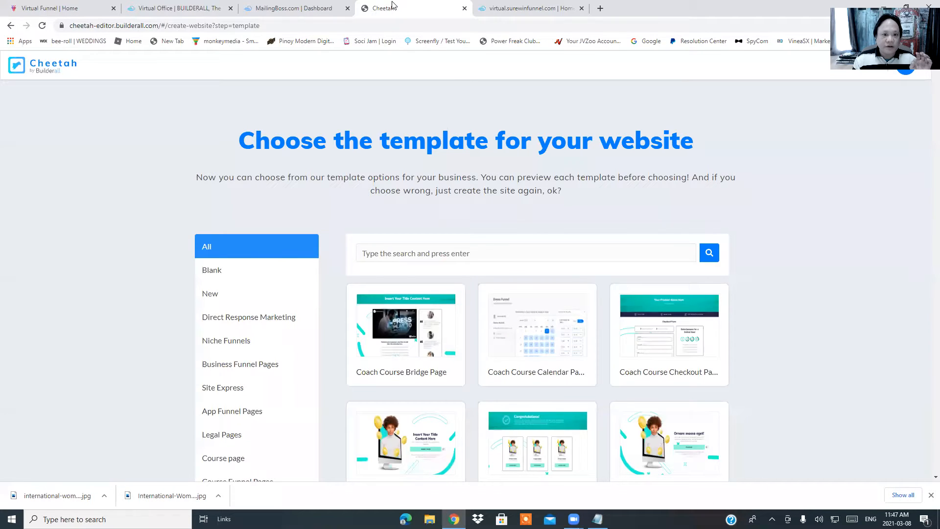
left_click(291, 8)
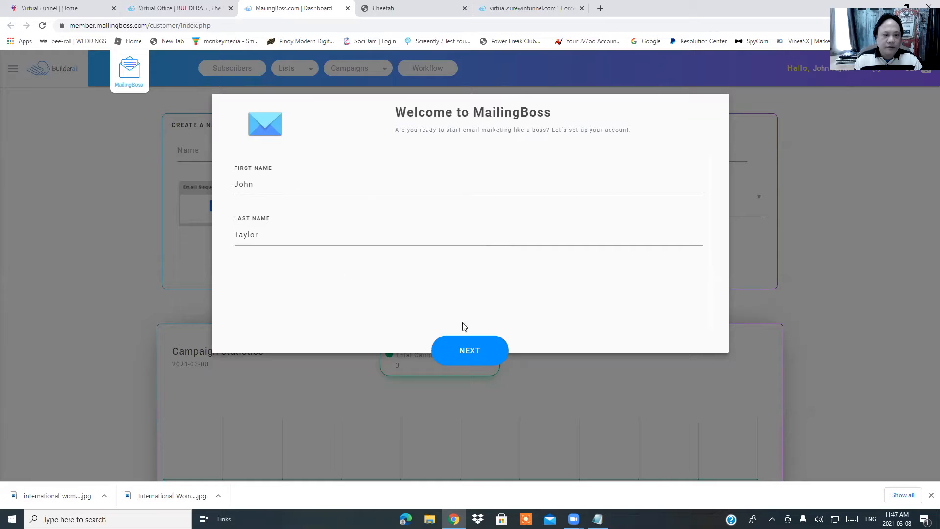
Autofill business name Monkey Media with its sending and reply-to e-mails, then advance to the address step
left_click(469, 358)
left_click(354, 187)
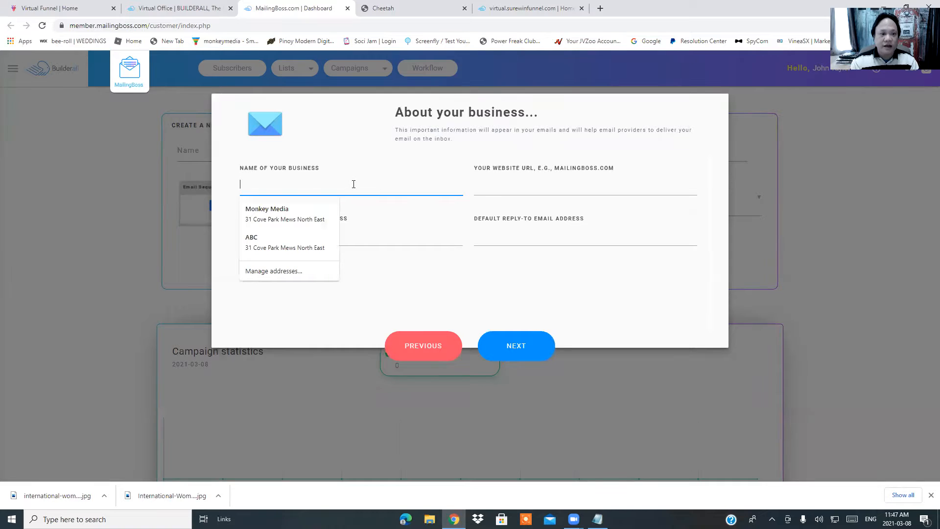
left_click(282, 216)
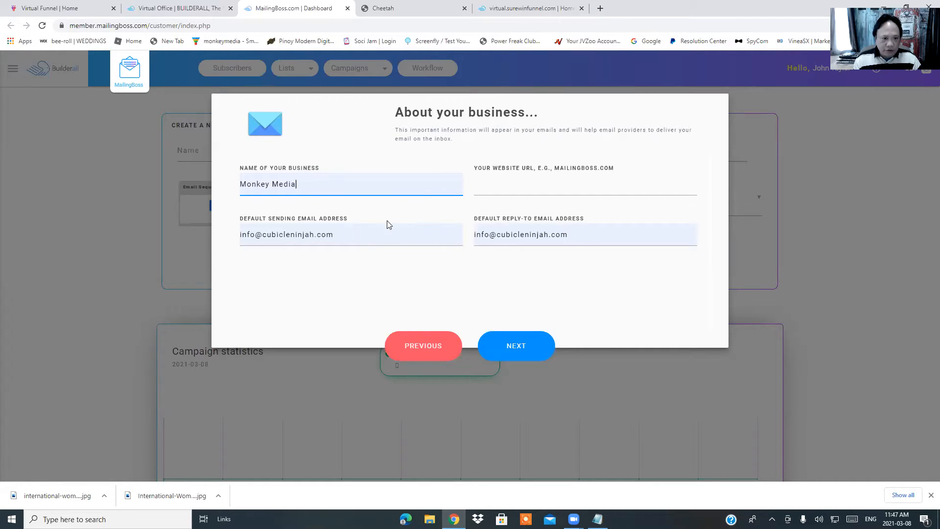
left_click_drag(331, 184, 202, 180)
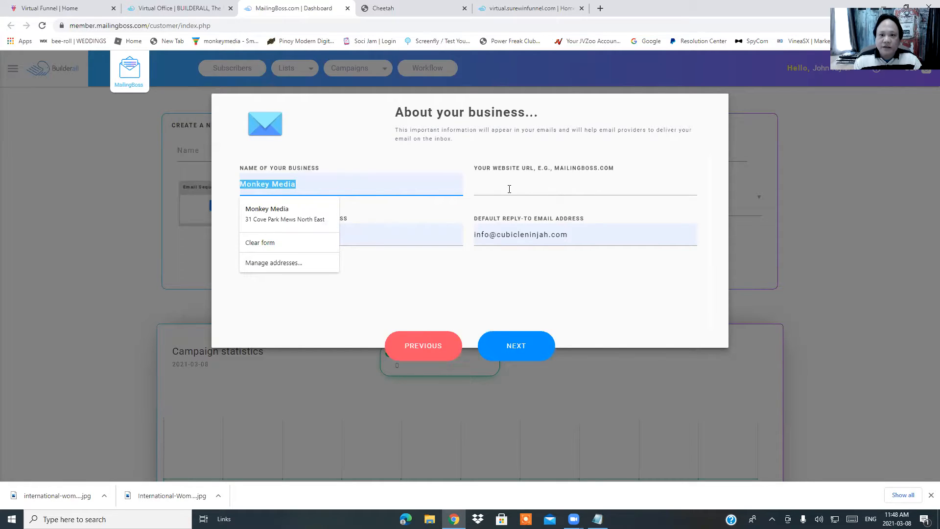
left_click(403, 229)
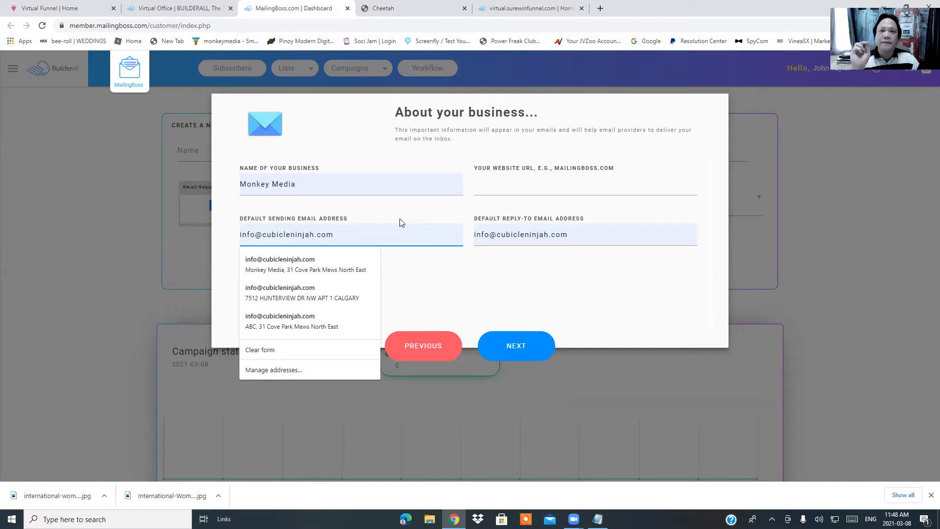
left_click(433, 290)
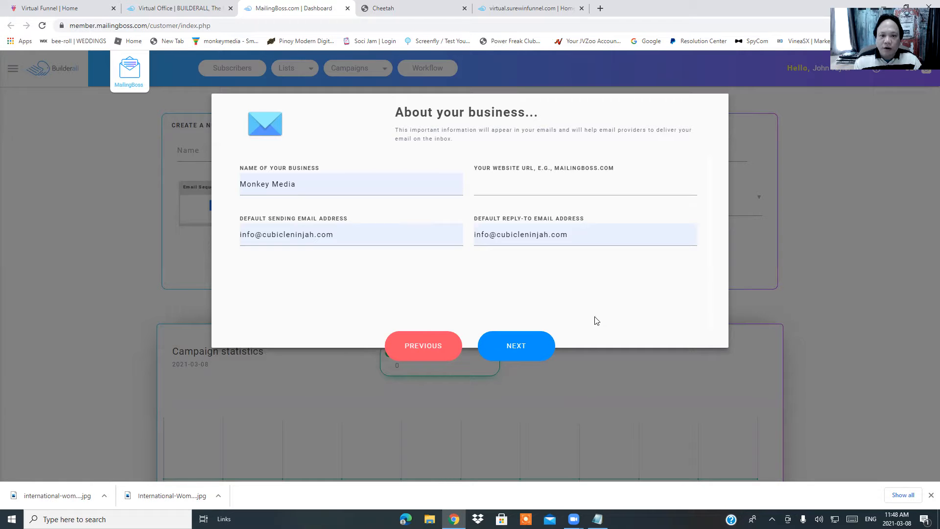
left_click(522, 350)
Autofill the saved business address, select Canada as country, and submit the setup wizard
left_click(337, 175)
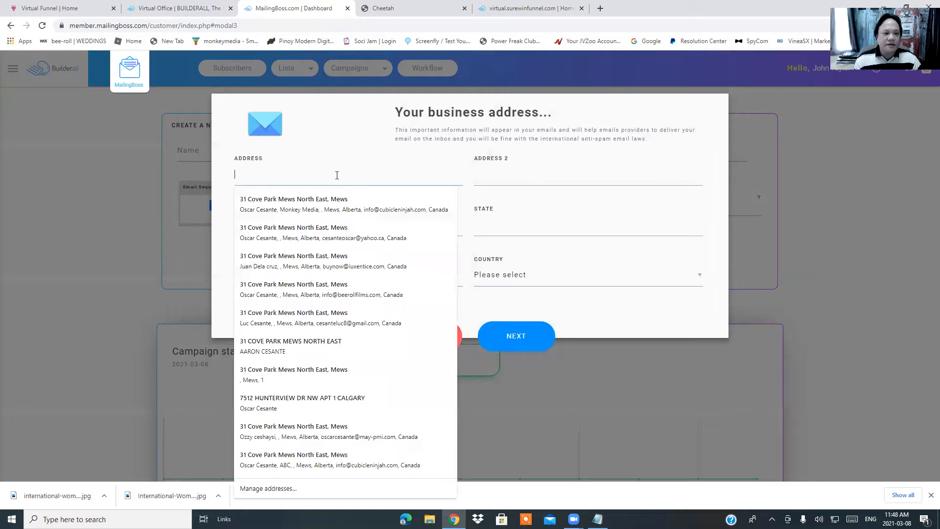
left_click(310, 202)
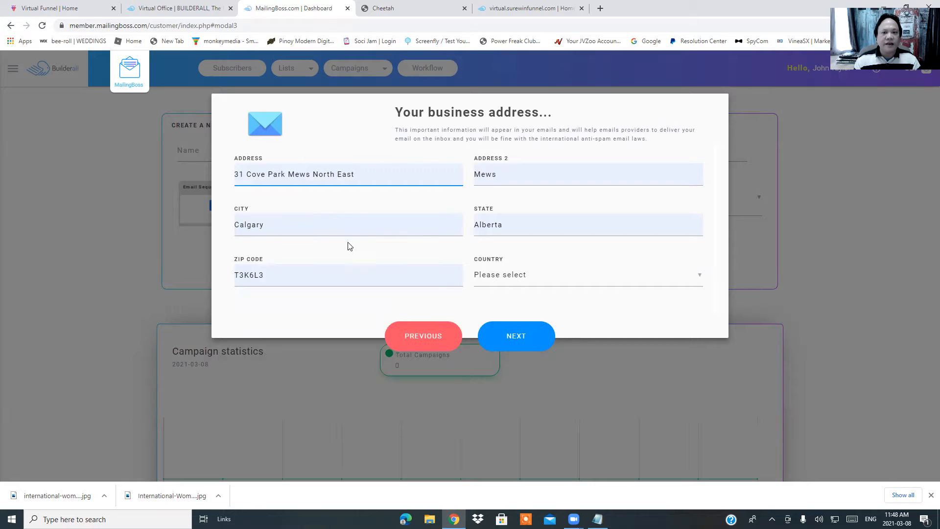
left_click(670, 282)
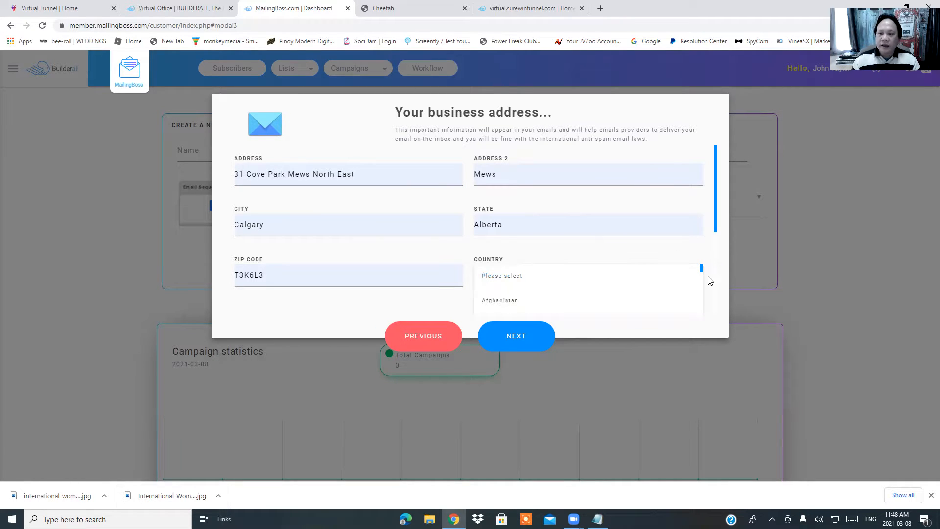
left_click_drag(703, 272, 701, 304)
left_click(521, 294)
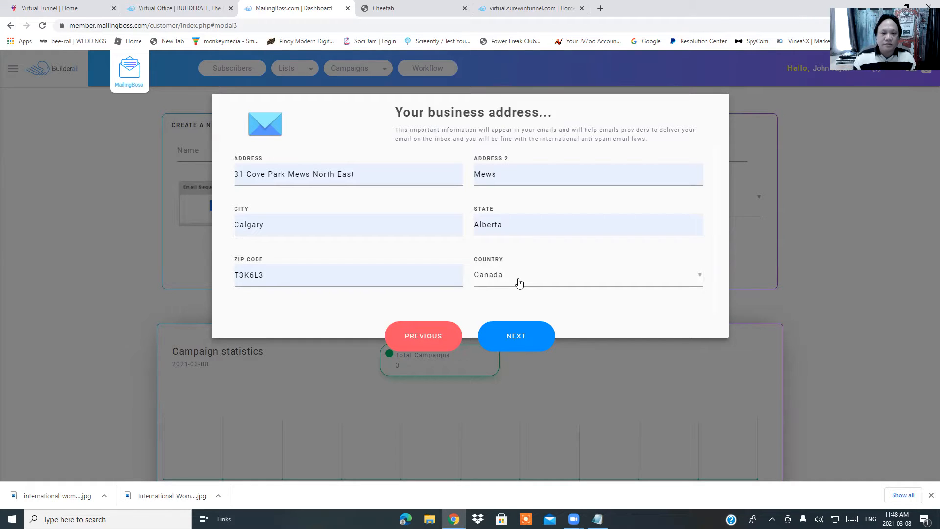
left_click(512, 340)
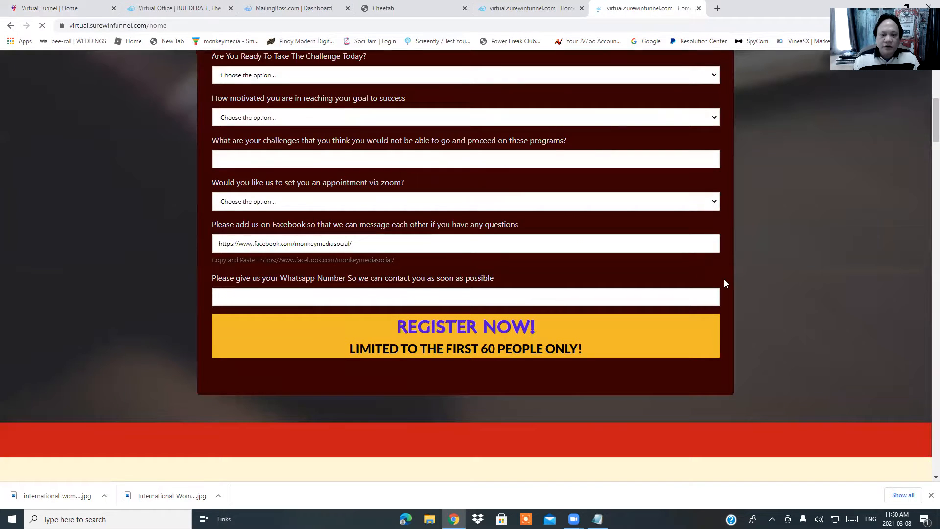
Open the 'How to create your online business - Email Swipes' doc from the Virtual Funnel page
scroll(725, 284, "down", 8)
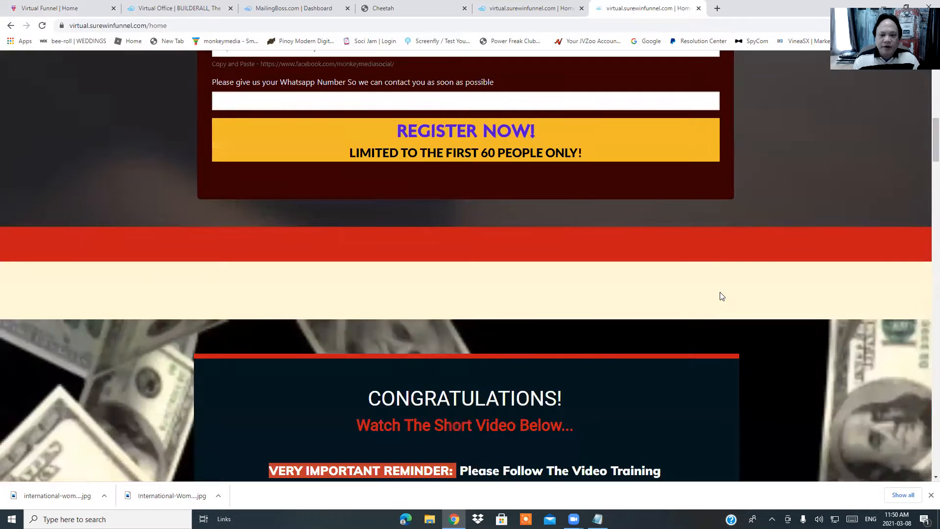
scroll(450, 315, "down", 10)
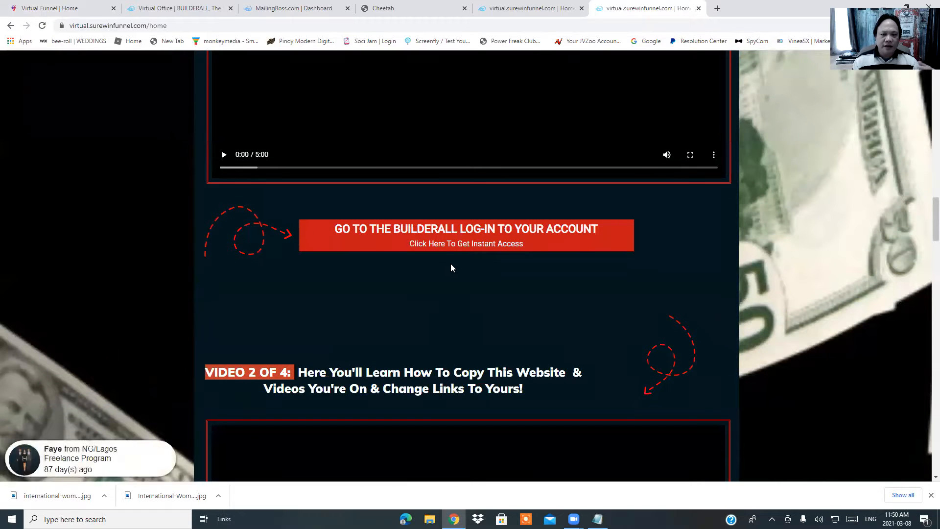
scroll(445, 269, "down", 3)
scroll(439, 278, "down", 3)
scroll(439, 285, "down", 3)
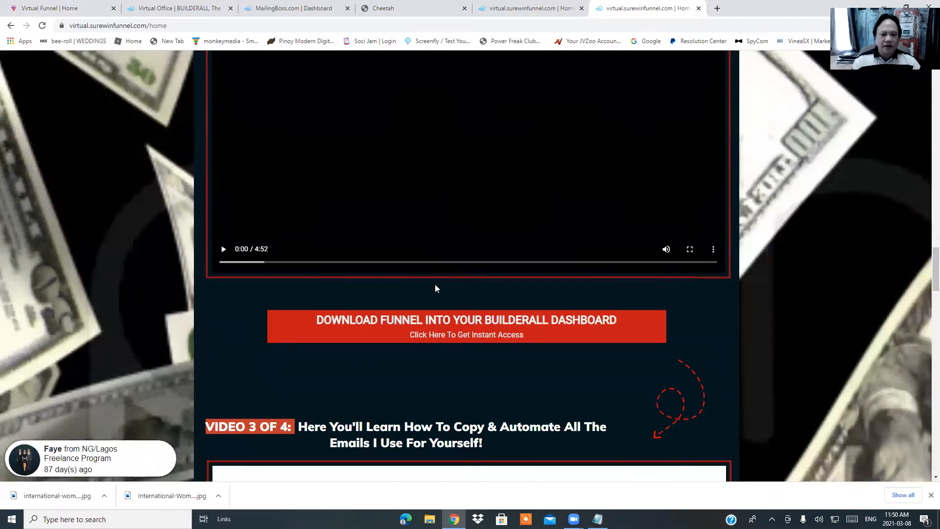
scroll(458, 351, "down", 12)
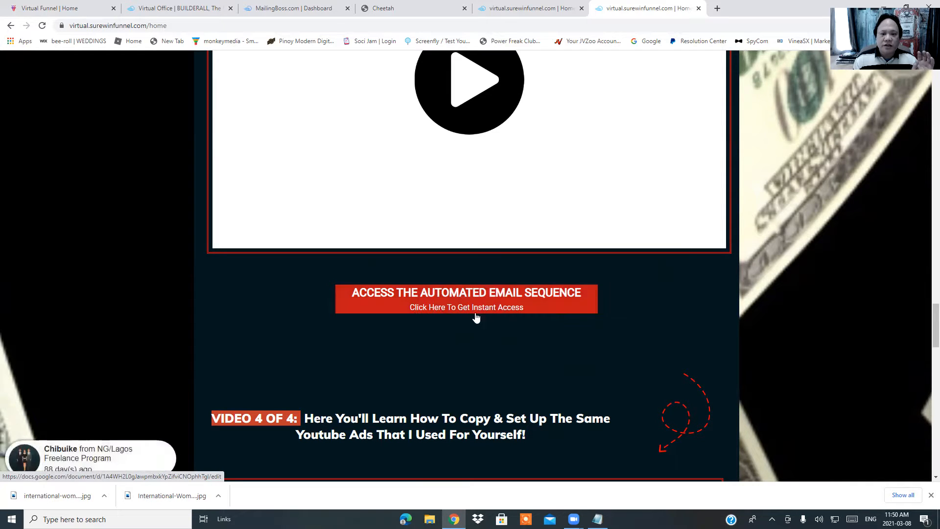
left_click(464, 307)
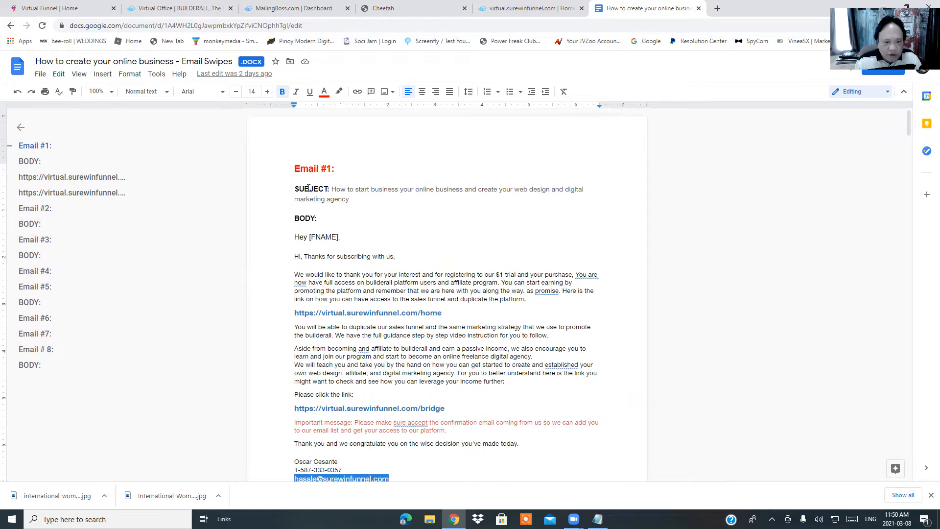
Read through Email #1 in the swipes doc, then go back to the MailingBoss dashboard
scroll(453, 357, "down", 3)
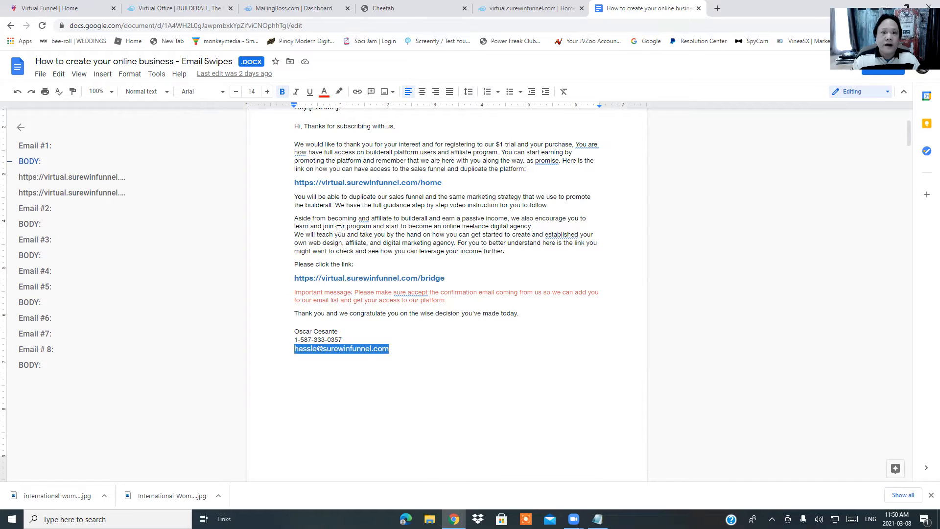
left_click(310, 9)
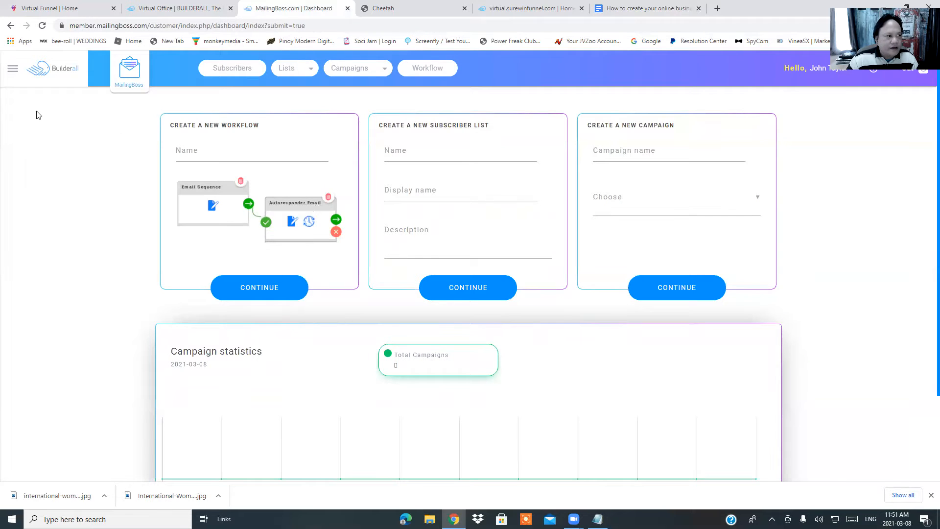
Go to Lists > Lists in the sidebar and start a new mailing list
left_click(13, 68)
left_click(49, 87)
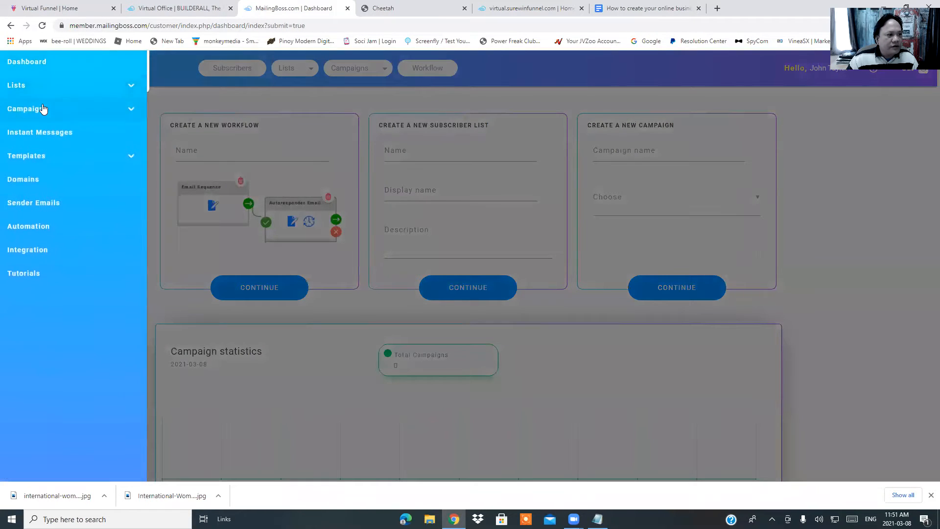
left_click(49, 86)
left_click(46, 109)
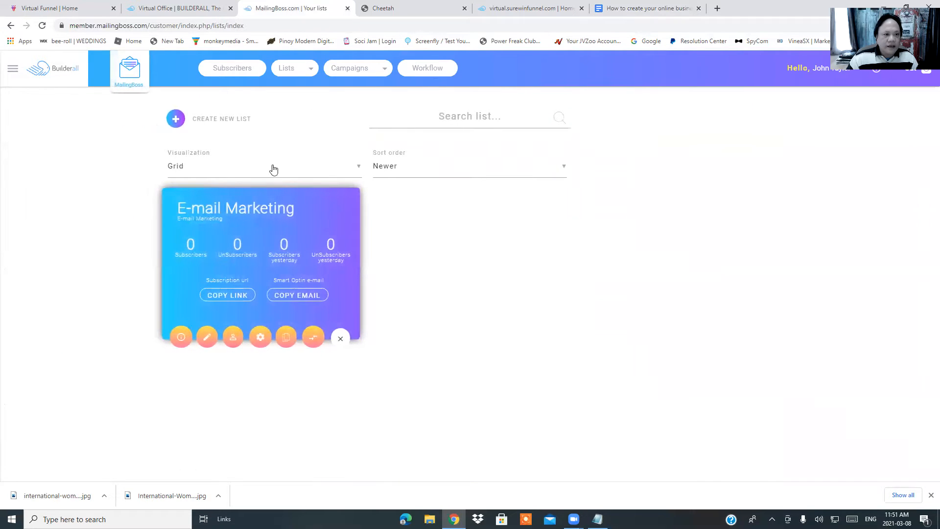
left_click(210, 120)
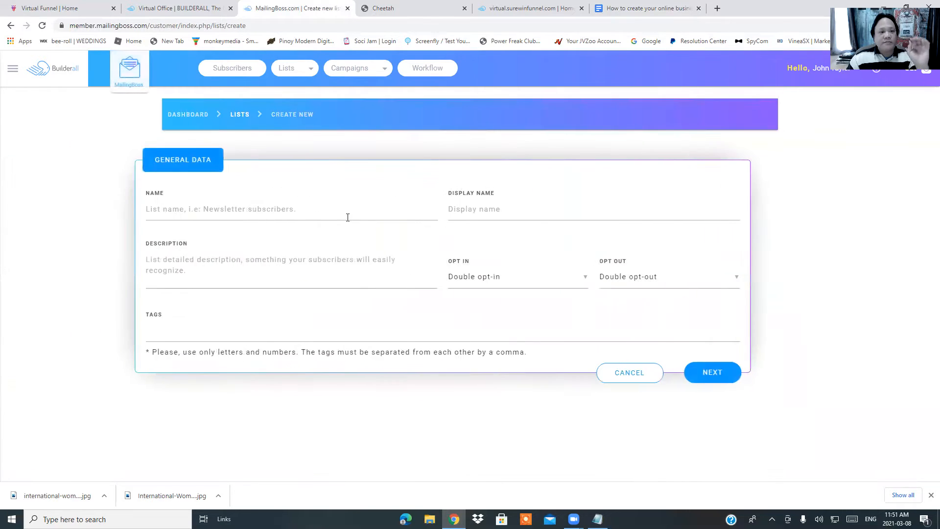
Enter 'Cubicle Ninjah Mailing List' as the new list's name
left_click(315, 209)
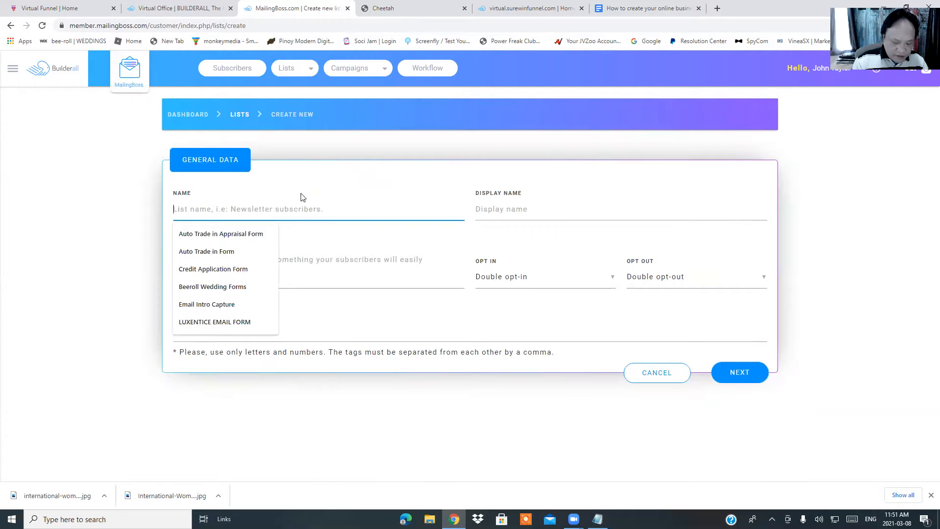
type("Mo")
key("BackSpace")
key("BackSpace")
key("BackSpace")
key("BackSpace")
type("Cubicle N")
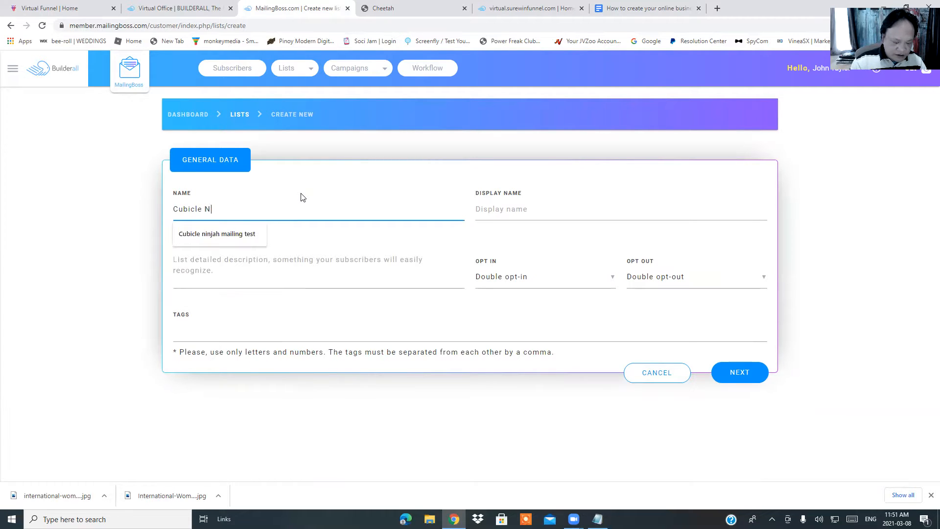
type("injah ")
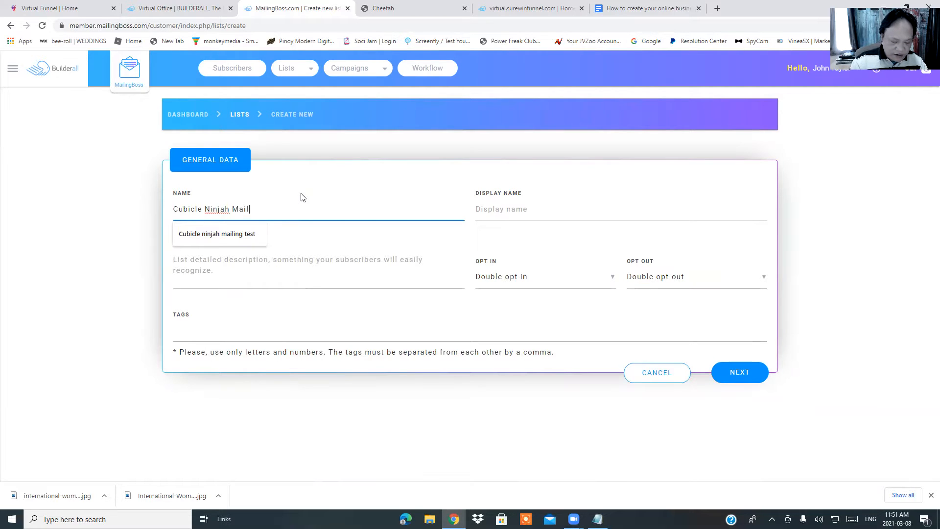
type("Mailing List")
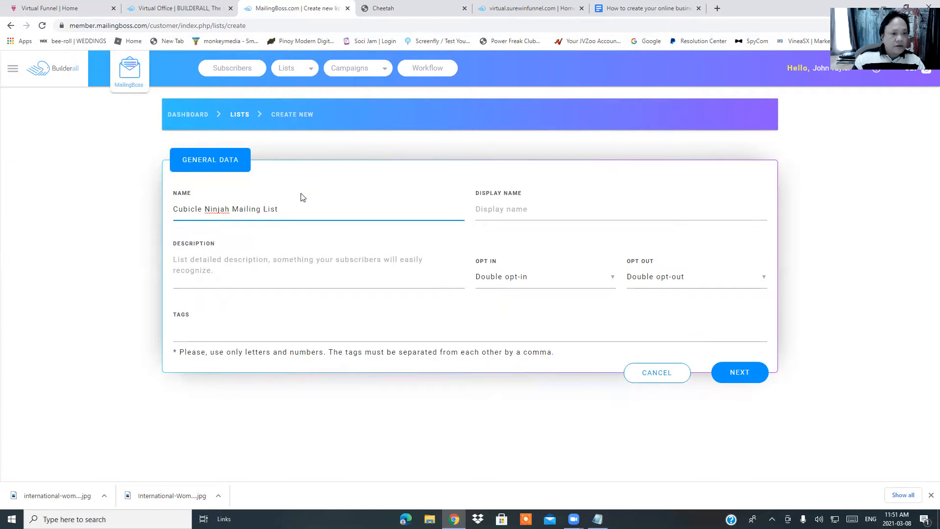
Copy the list name into the Display name field
left_click_drag(292, 217, 143, 201)
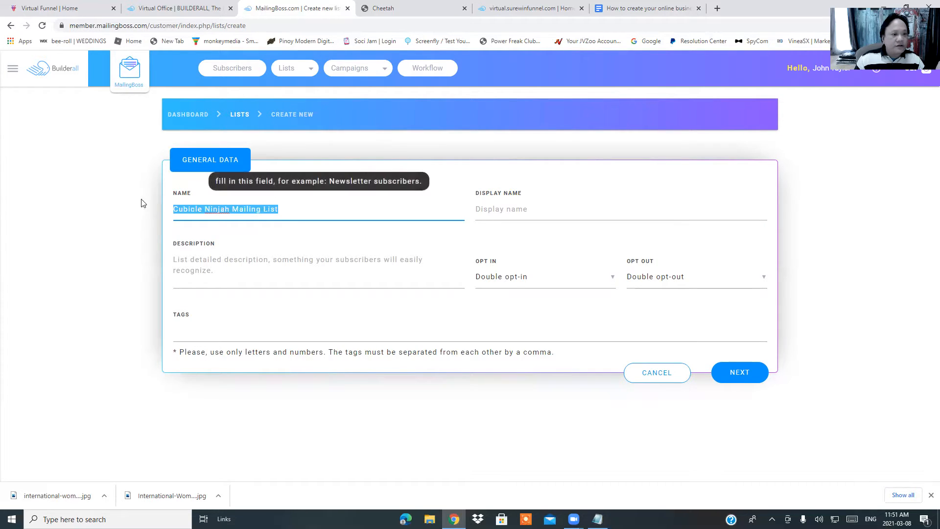
right_click(213, 216)
left_click(232, 245)
left_click(515, 211)
right_click(514, 213)
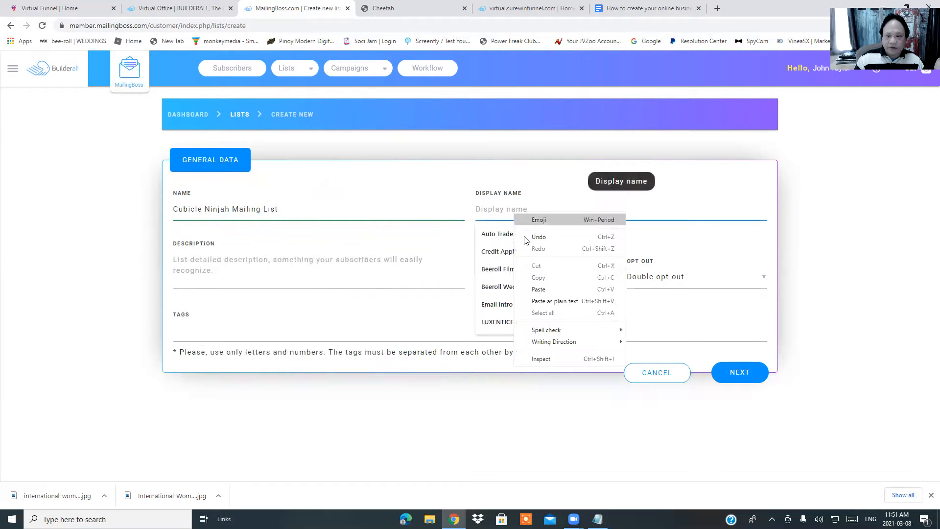
left_click(538, 289)
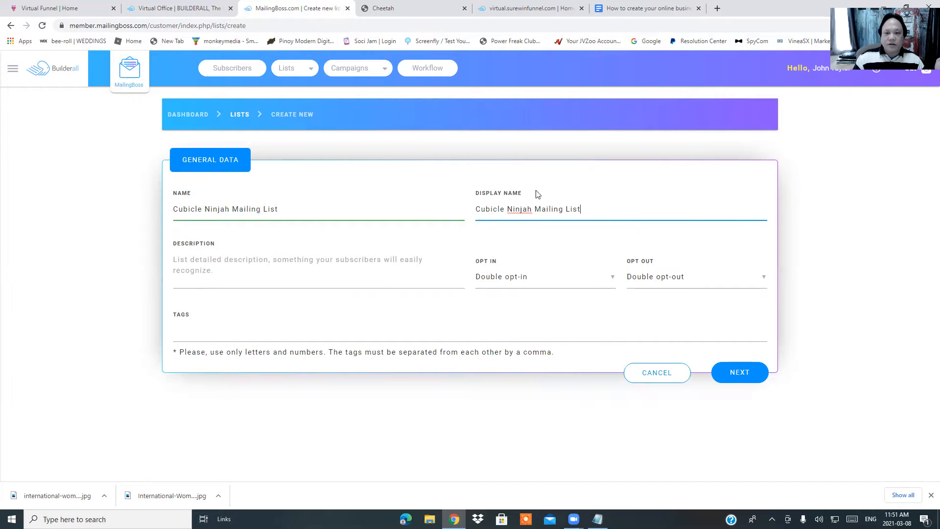
left_click(335, 276)
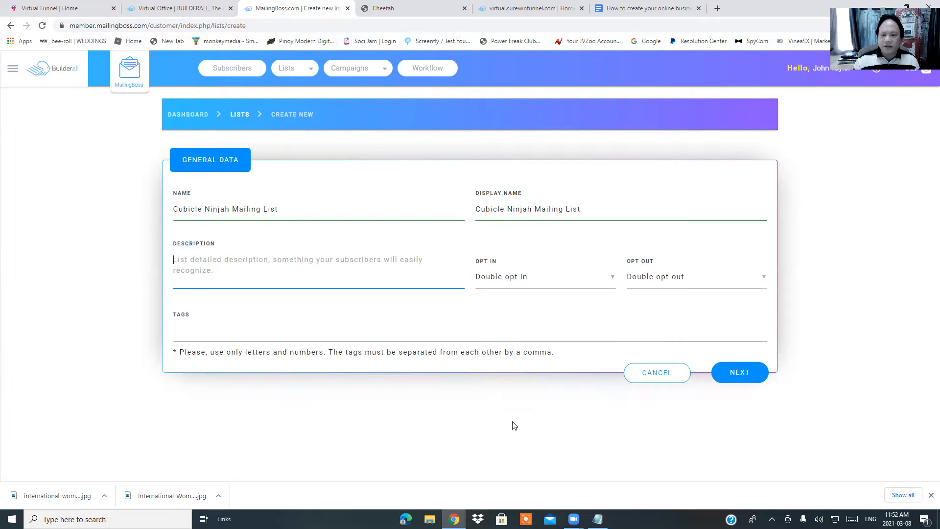
left_click(514, 7)
Re-check Email #1 in the swipes doc and return to the MailingBoss new-list form
left_click(631, 6)
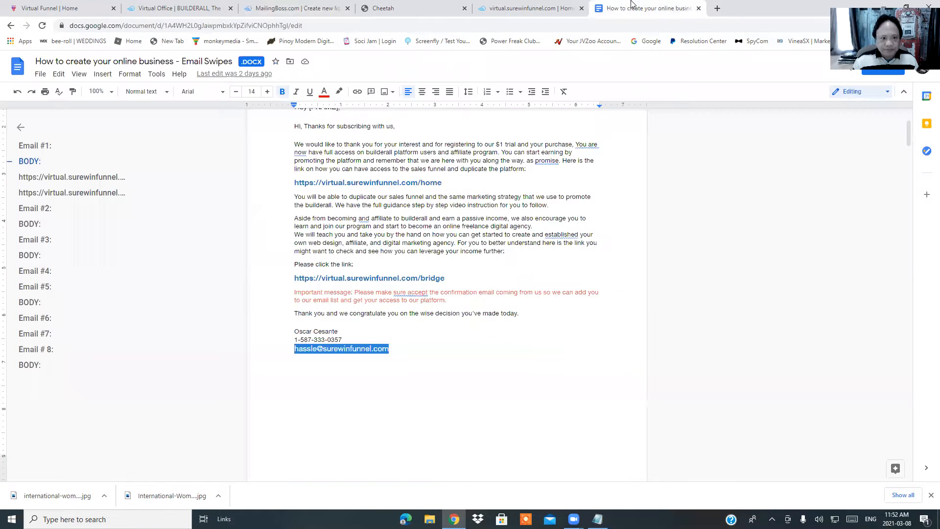
scroll(350, 206, "up", 3)
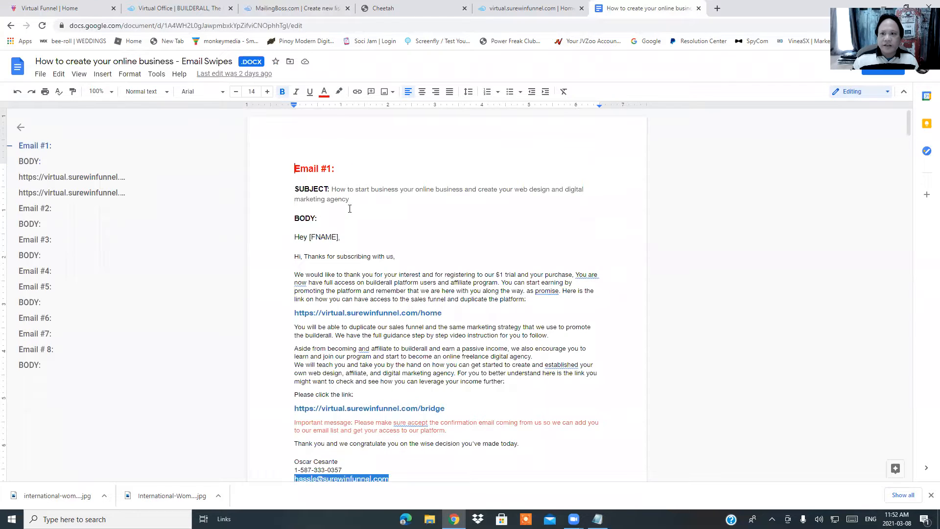
scroll(350, 209, "down", 2)
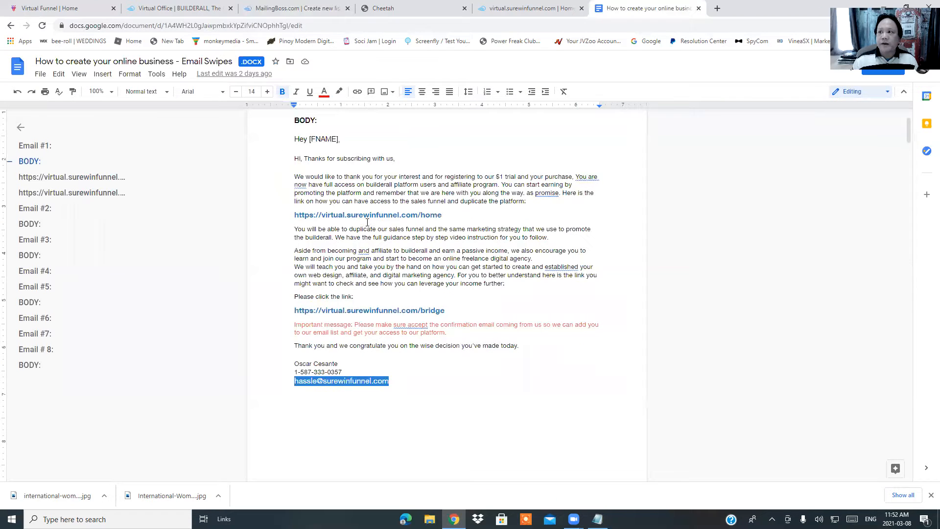
left_click(196, 10)
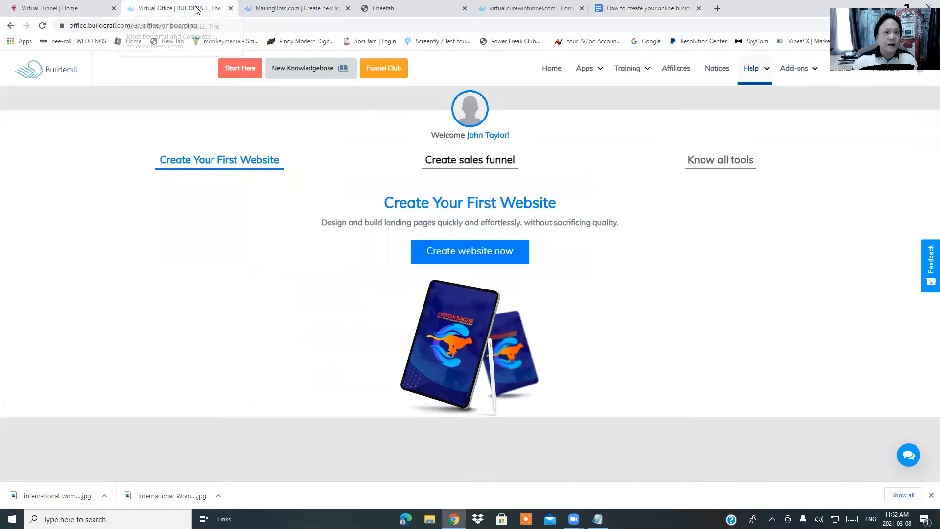
left_click(266, 8)
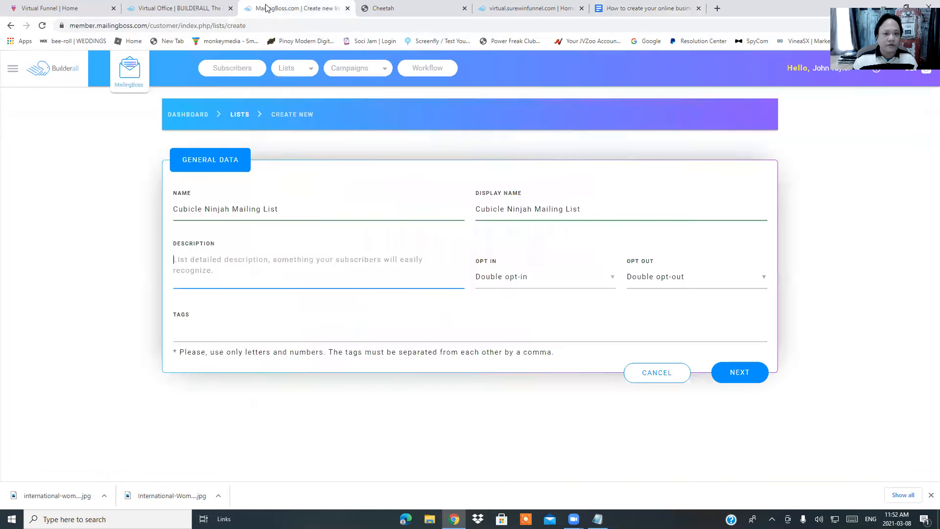
Enter 'Affiliate Marketing' as the list description and save the Cubicle Ninjah Mailing List
left_click(744, 381)
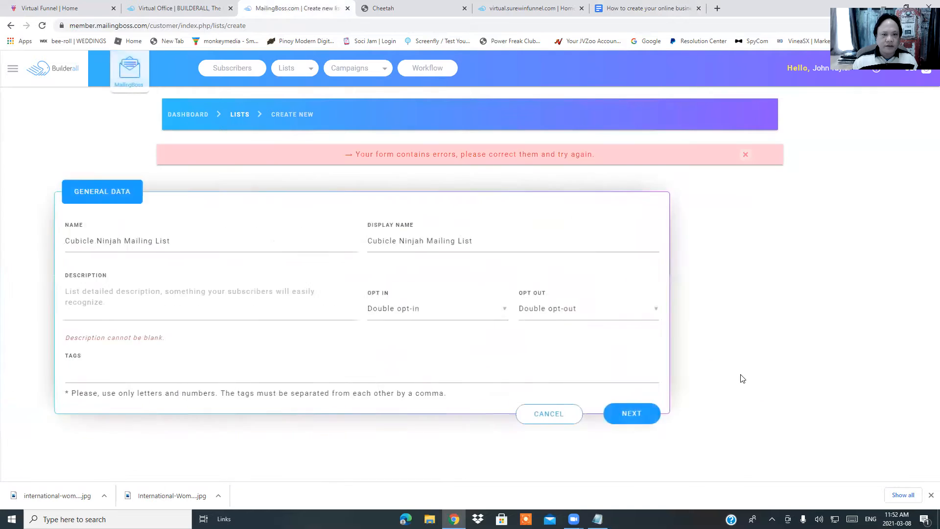
left_click(316, 302)
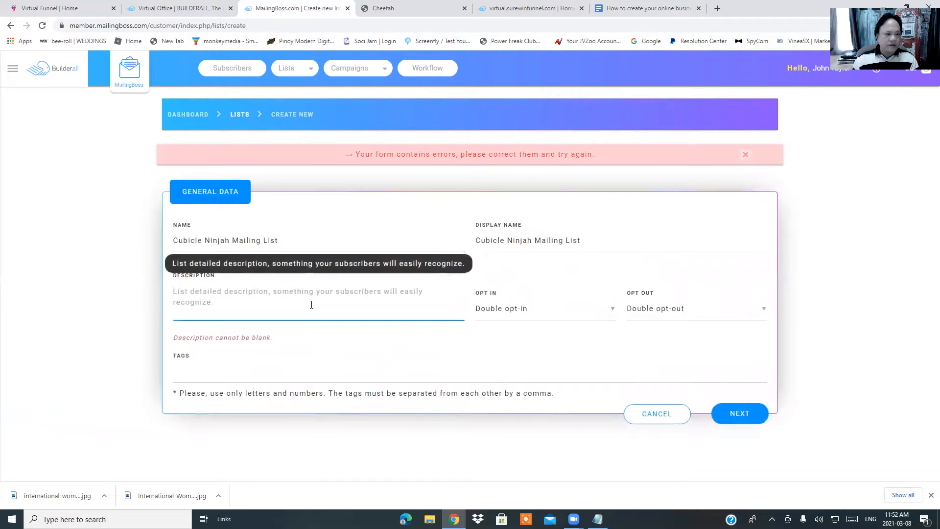
type("Affili")
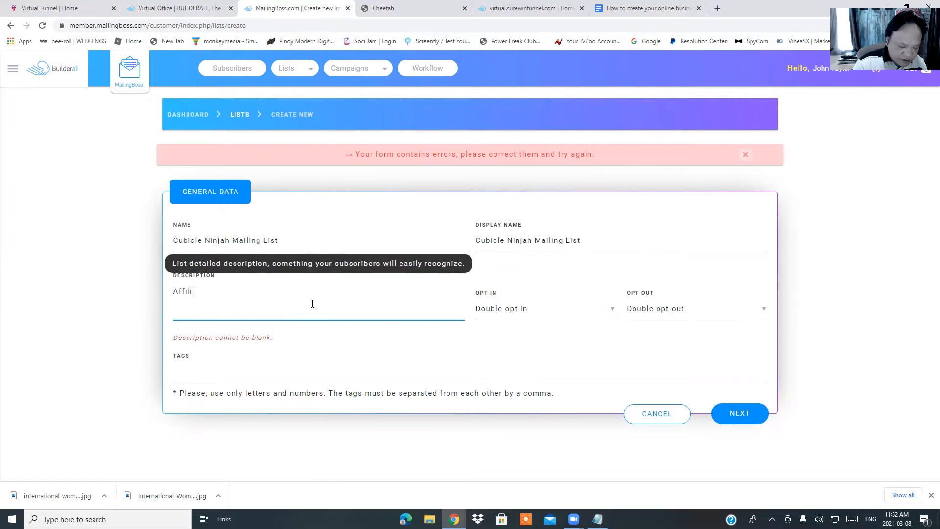
type("ate Marketing")
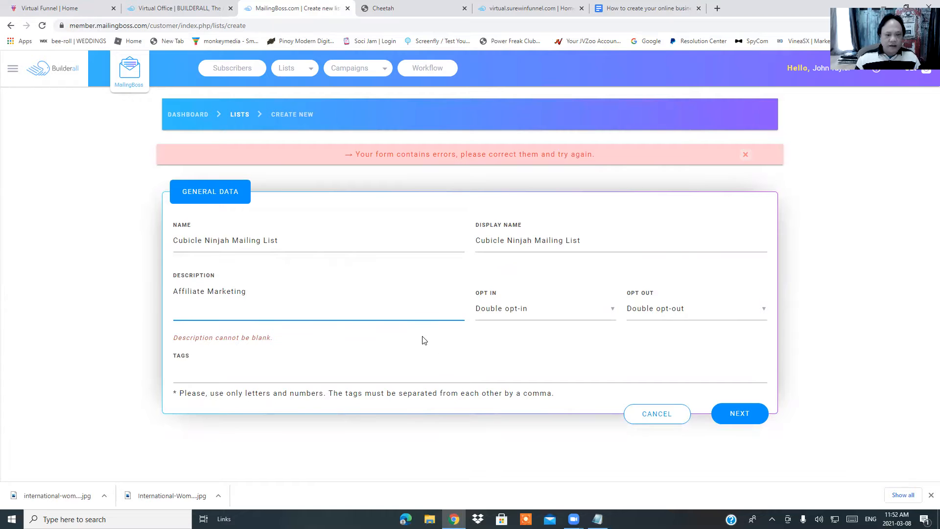
left_click(739, 414)
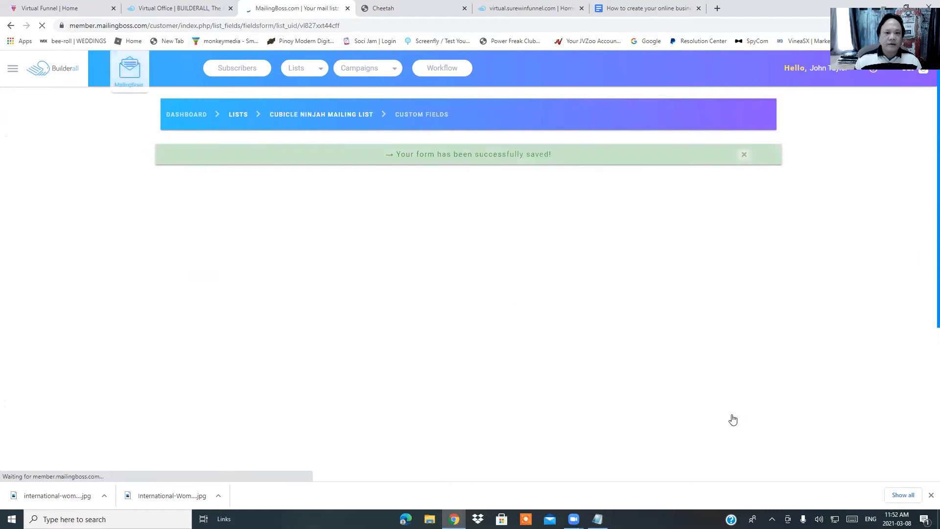
Choose sort order 3 for the Email field, then add a blank custom text field
scroll(489, 289, "down", 4)
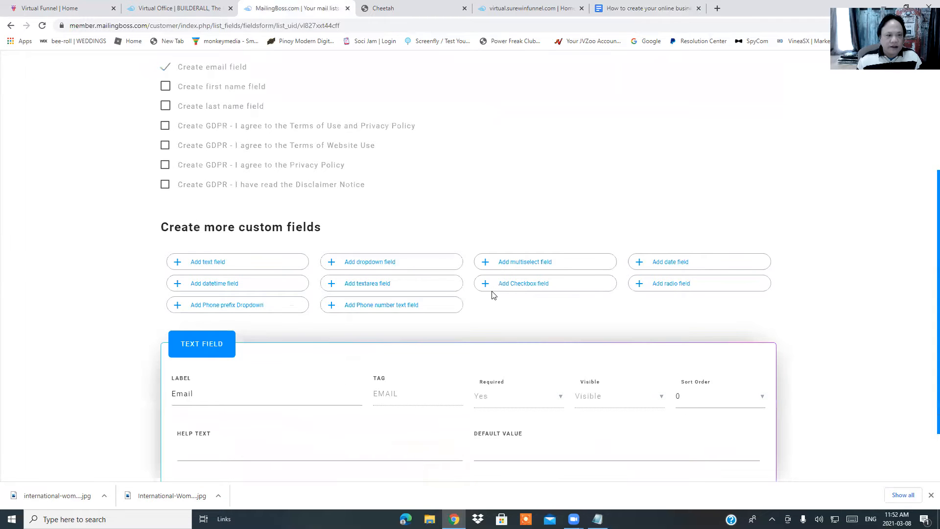
scroll(519, 270, "up", 3)
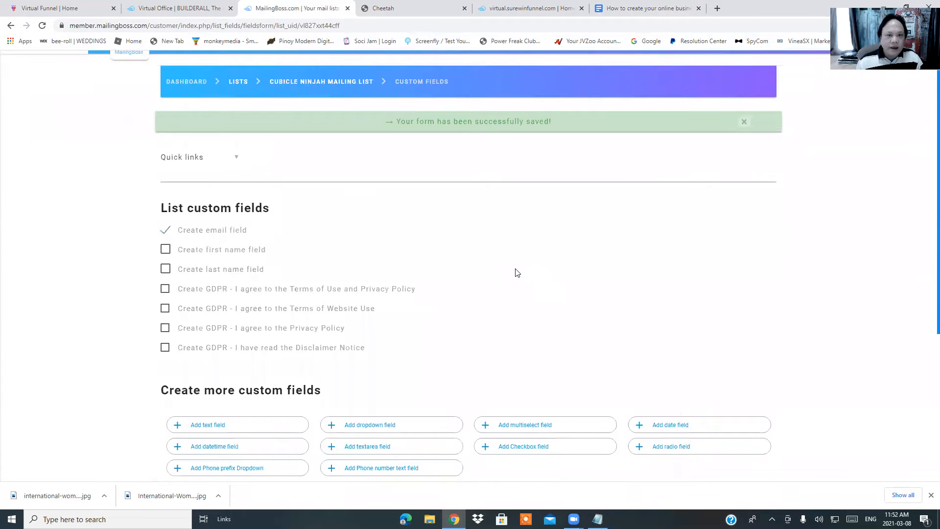
scroll(518, 273, "down", 3)
scroll(519, 274, "down", 2)
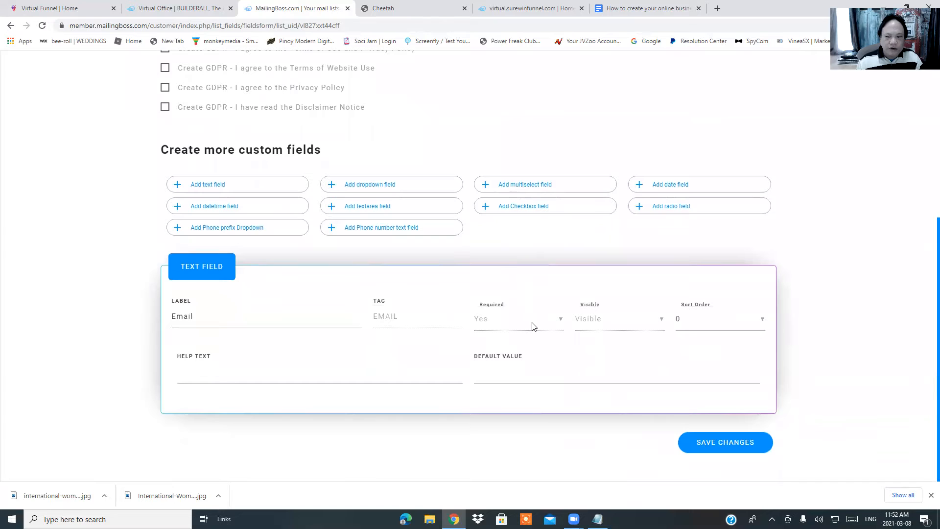
left_click(329, 316)
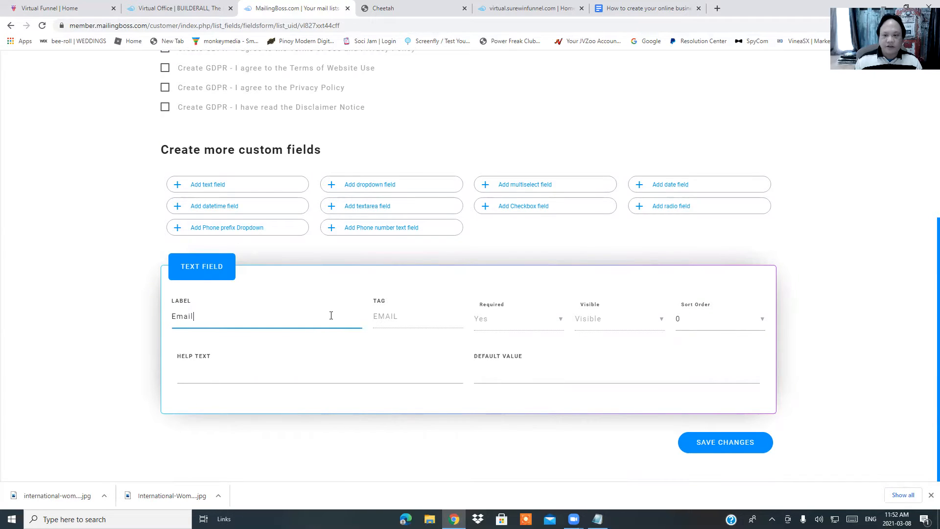
left_click(741, 324)
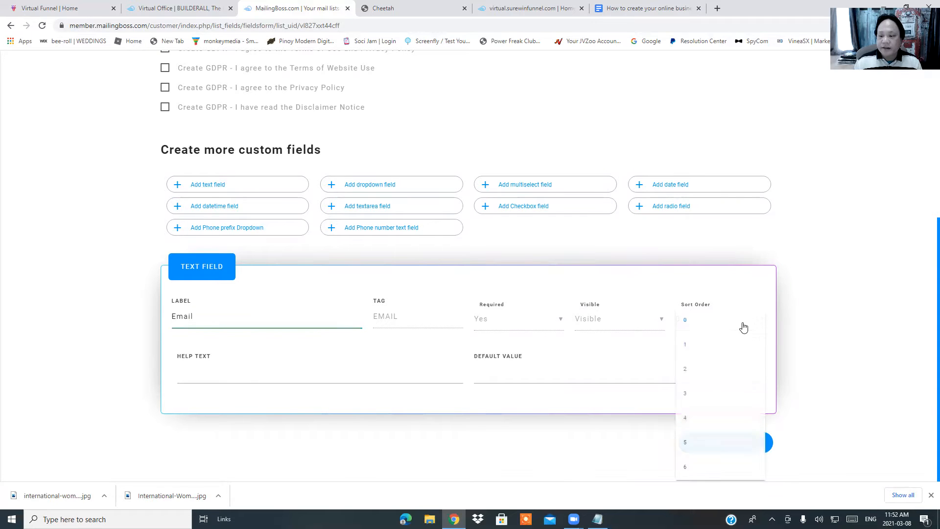
left_click(711, 397)
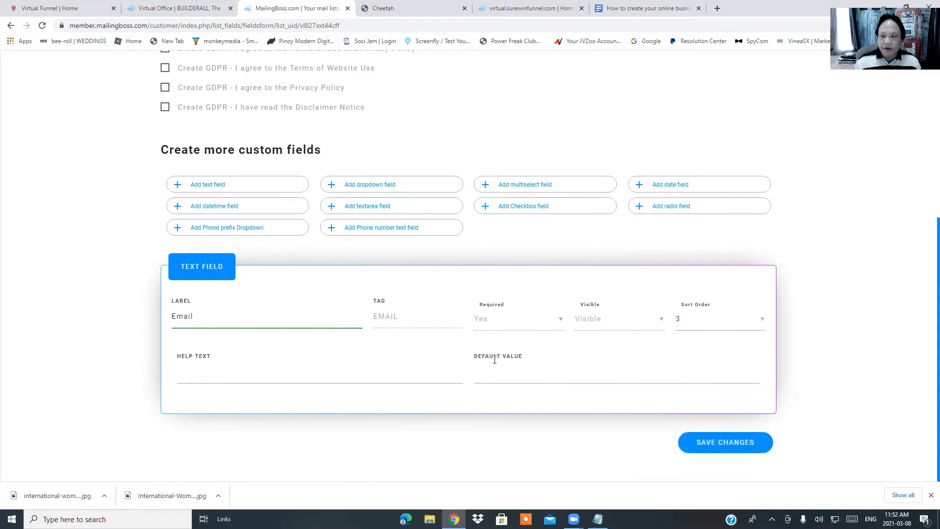
left_click(210, 184)
Set the new field's label to Last Name, tag to LN, and Required to Yes
left_click(248, 318)
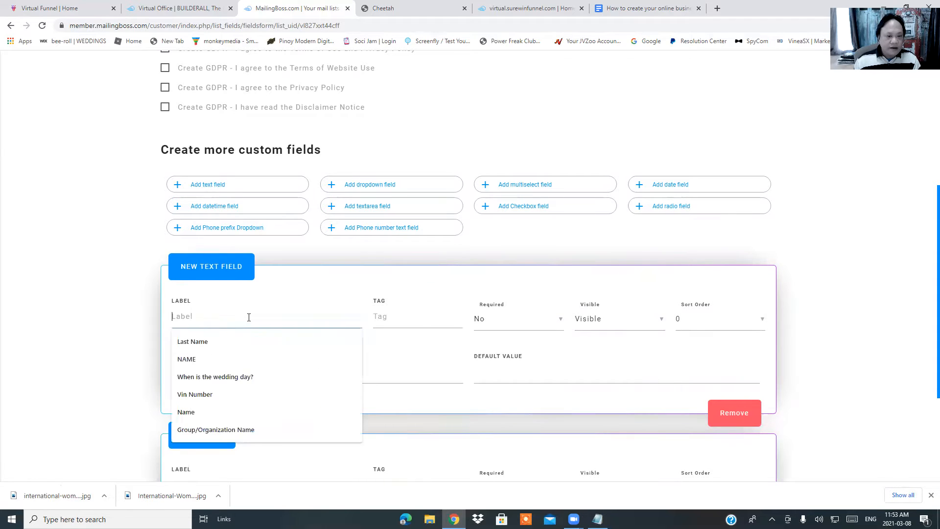
left_click(231, 342)
left_click(404, 315)
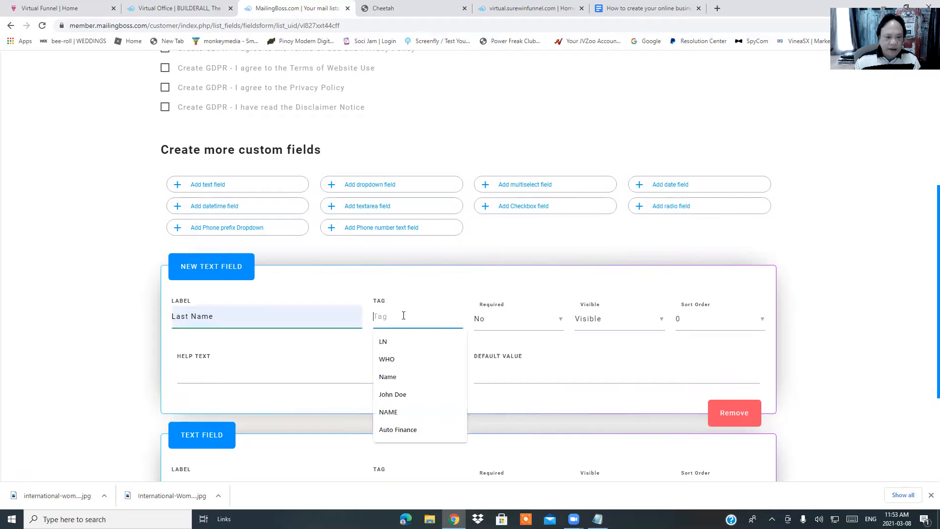
left_click(412, 341)
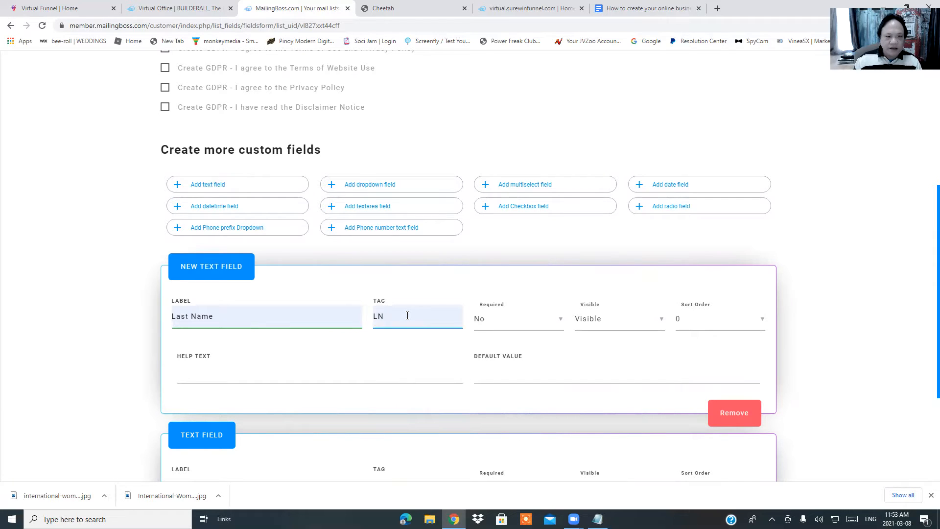
left_click(561, 319)
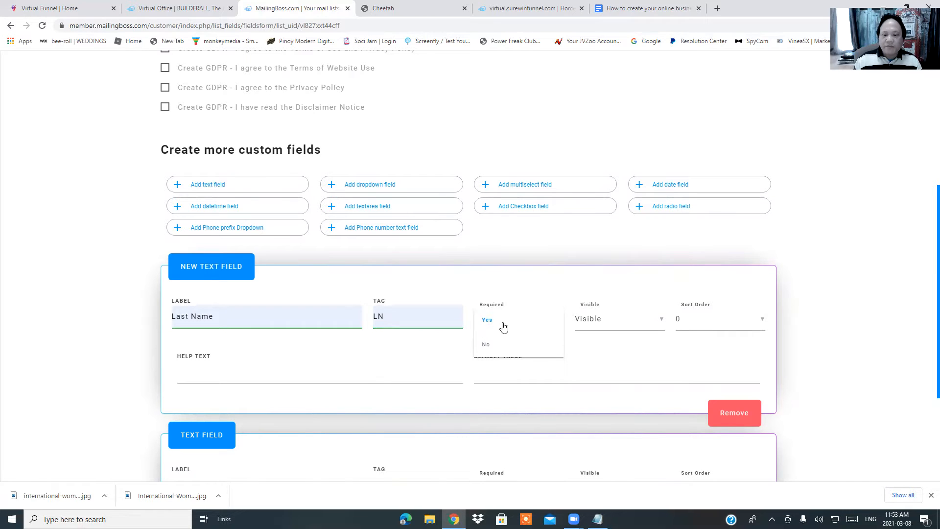
left_click(488, 321)
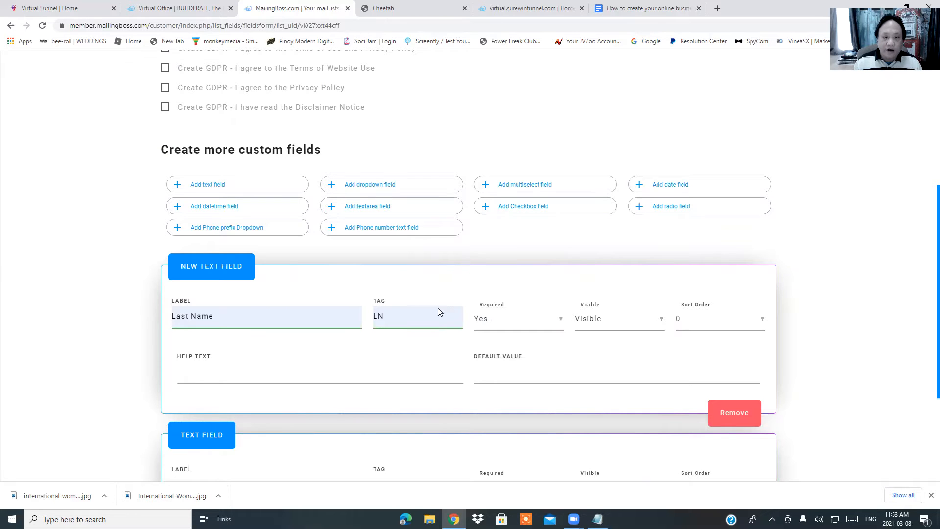
Add another blank custom text field to the list
scroll(527, 362, "down", 2)
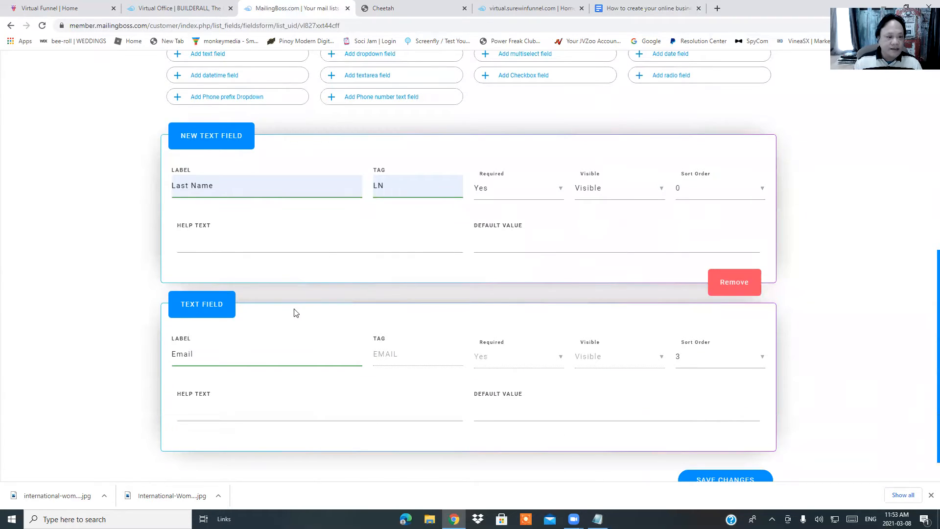
scroll(275, 203, "up", 3)
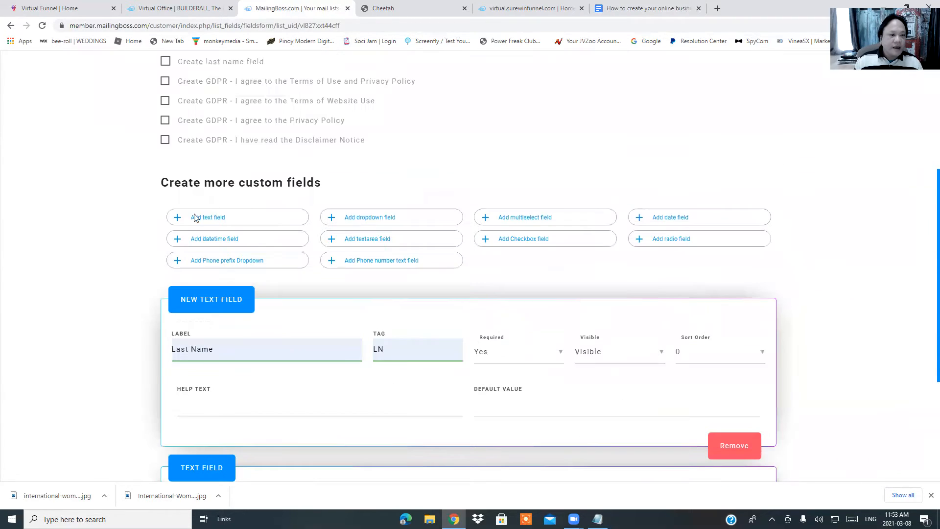
left_click(221, 219)
Set the newest field's label to NAME, tag to Who, and Required to Yes
left_click(243, 354)
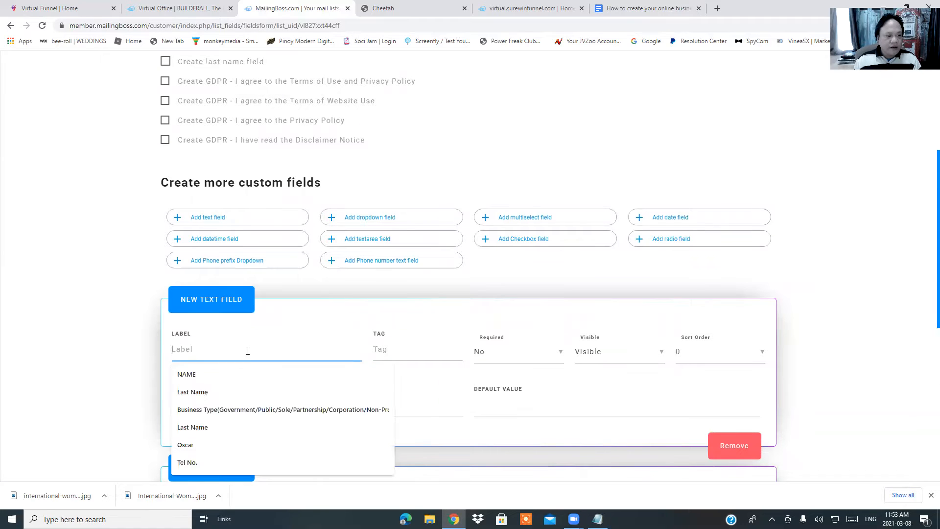
left_click(221, 374)
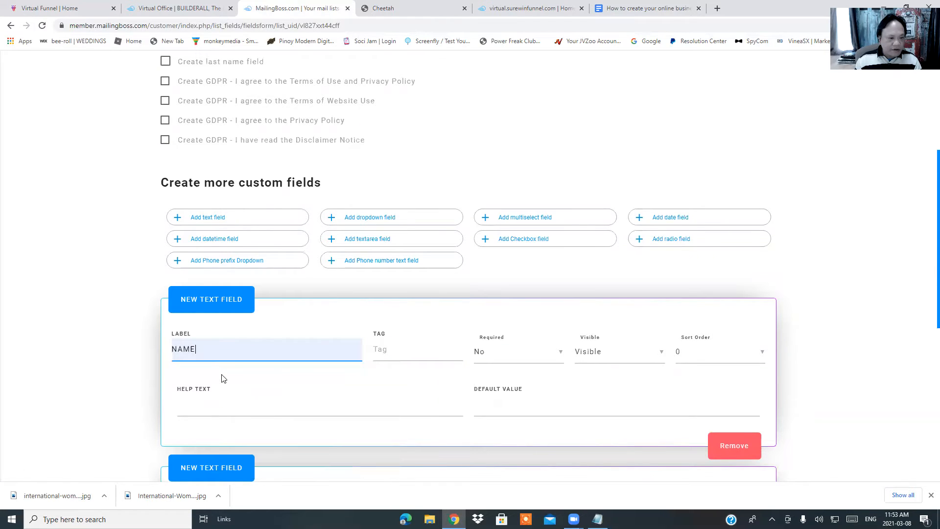
left_click(391, 348)
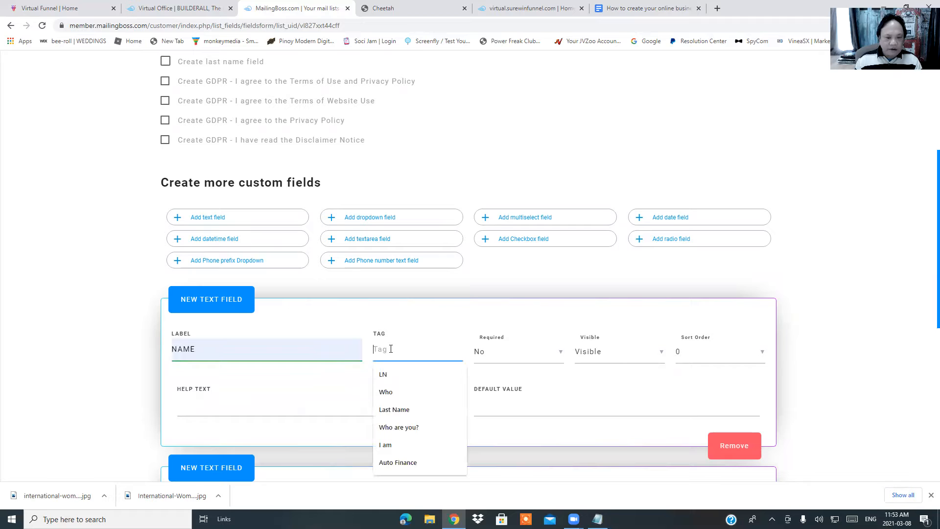
left_click(395, 392)
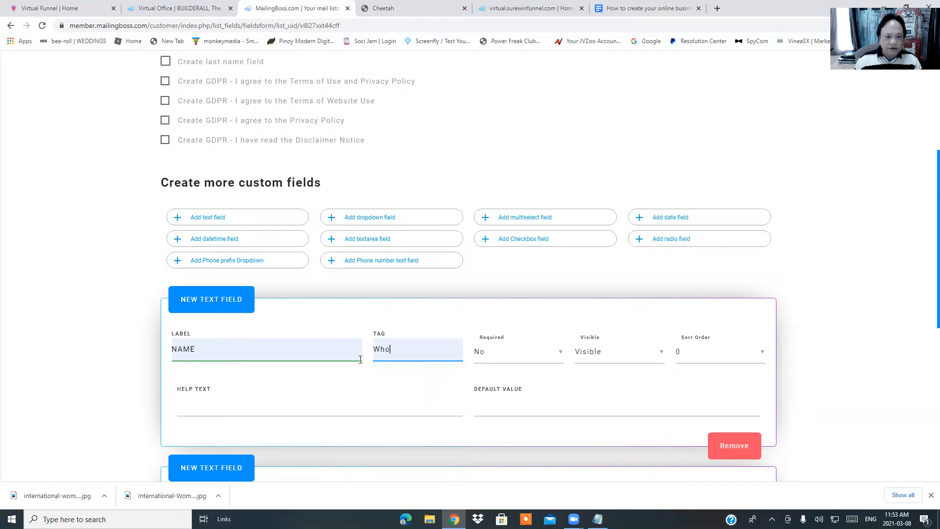
scroll(433, 348, "down", 2)
left_click(558, 261)
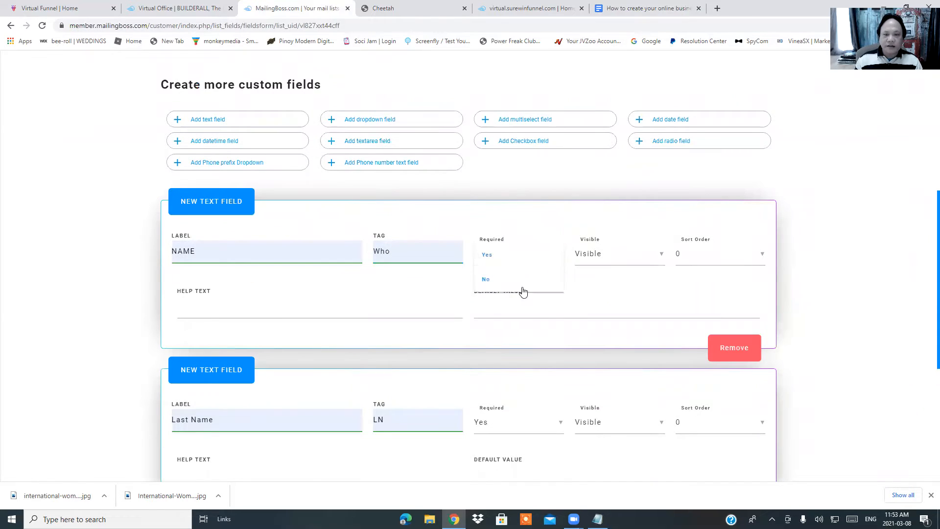
left_click(504, 291)
Give Last Name sort order 2 and NAME sort order 1
scroll(847, 294, "down", 3)
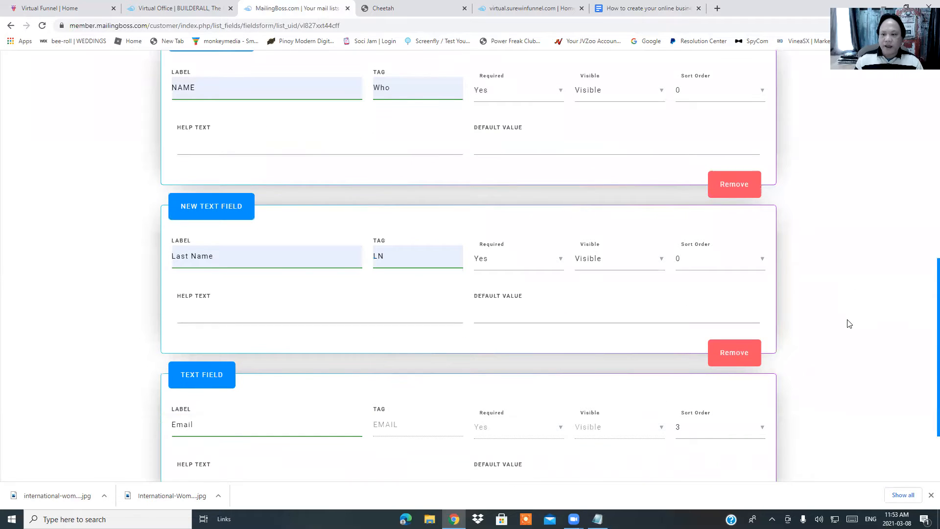
left_click(758, 261)
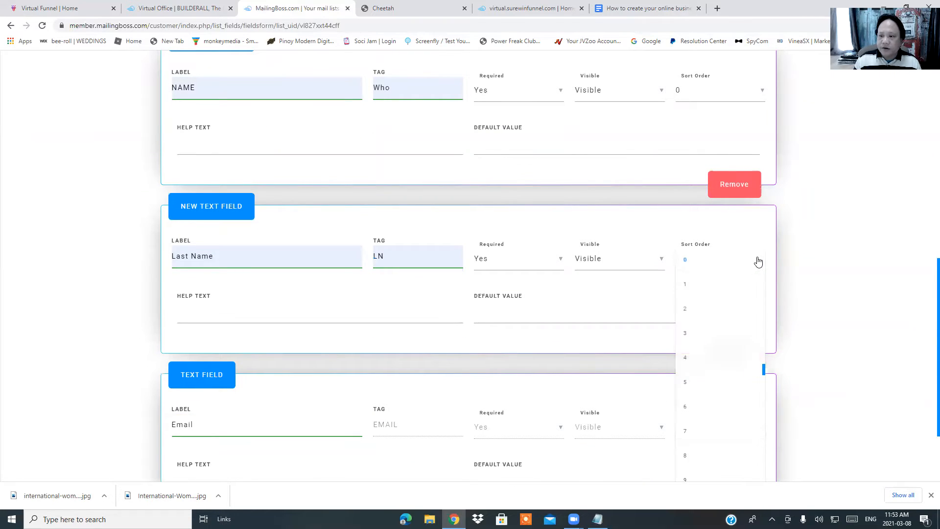
left_click(711, 311)
scroll(849, 243, "up", 3)
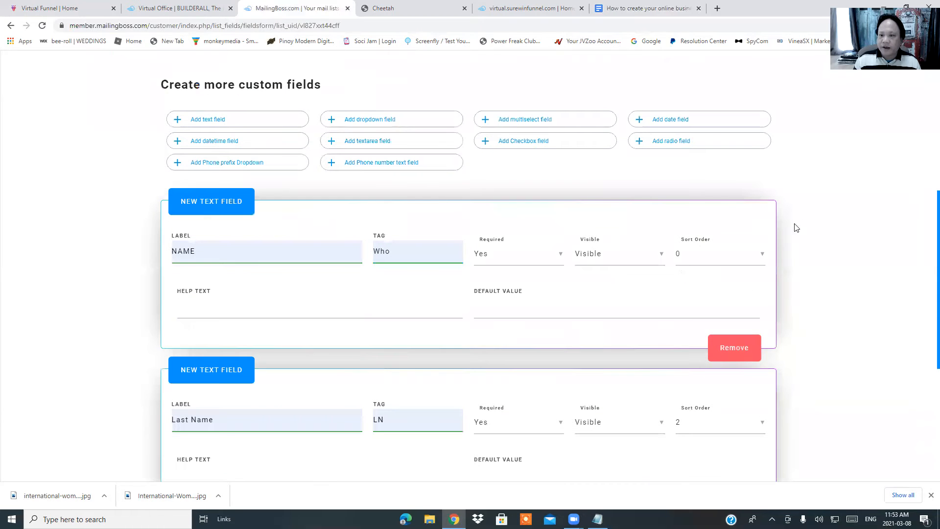
left_click(763, 257)
left_click(710, 279)
Save the custom field changes
scroll(629, 316, "down", 4)
scroll(781, 257, "up", 4)
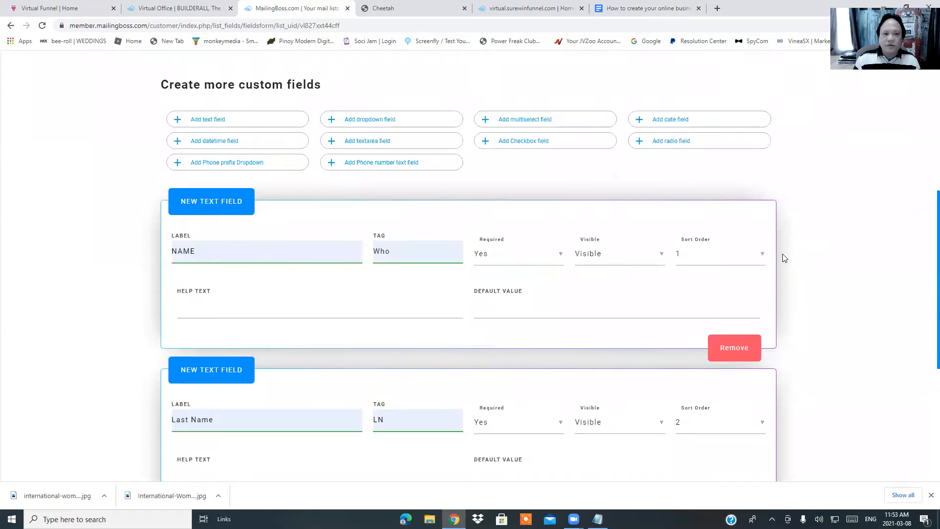
scroll(299, 372, "down", 3)
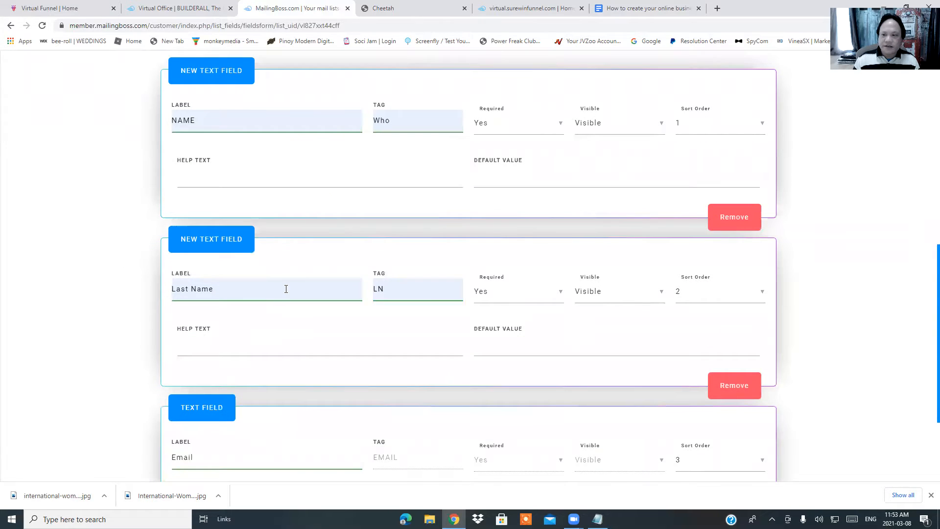
scroll(289, 295, "down", 3)
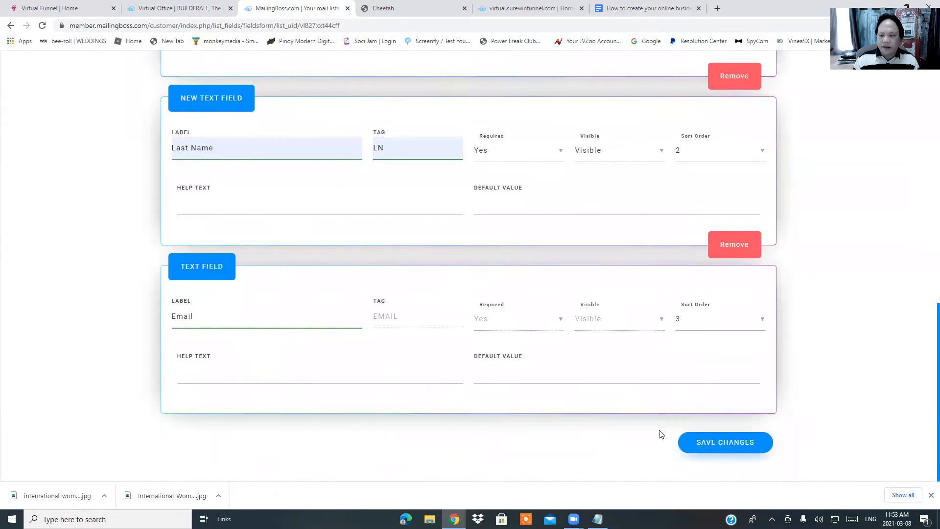
left_click(684, 442)
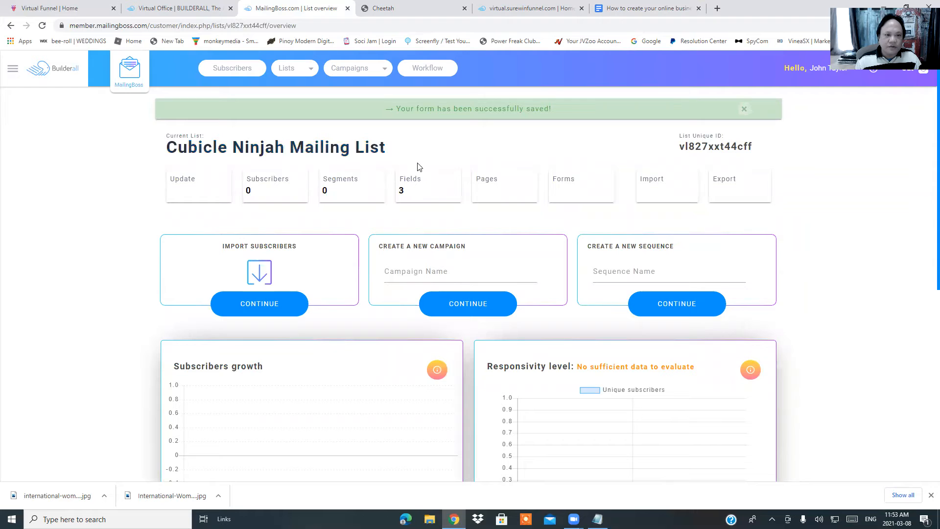
Open the list's Fields page and review the NAME, Last Name and Email field cards
left_click(424, 192)
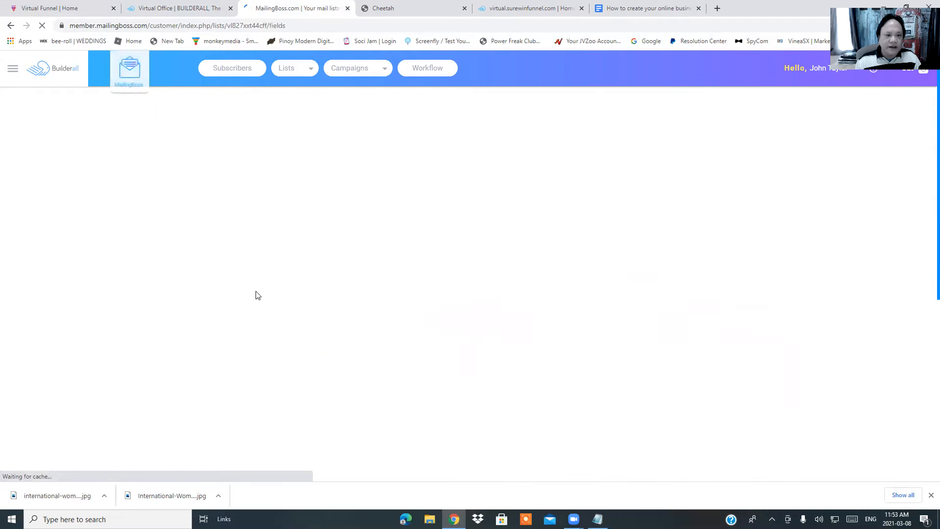
scroll(143, 315, "down", 3)
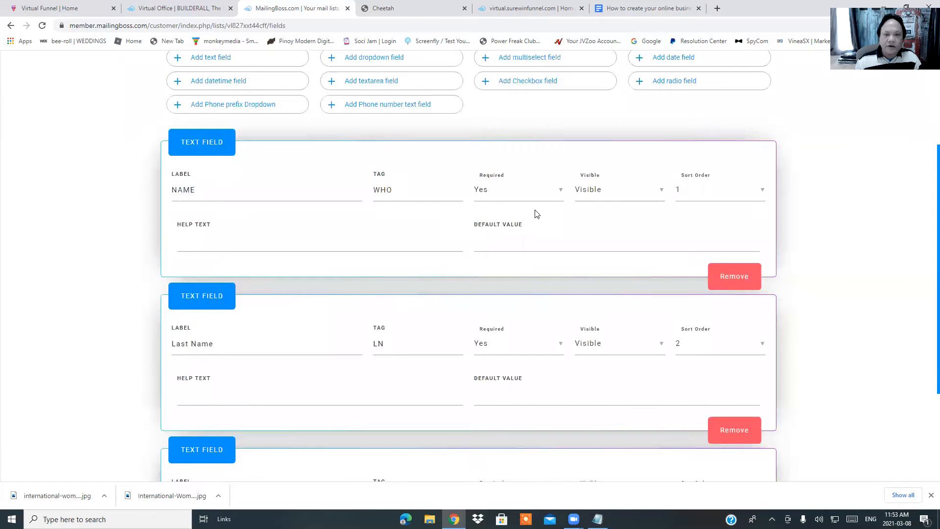
scroll(228, 332, "down", 2)
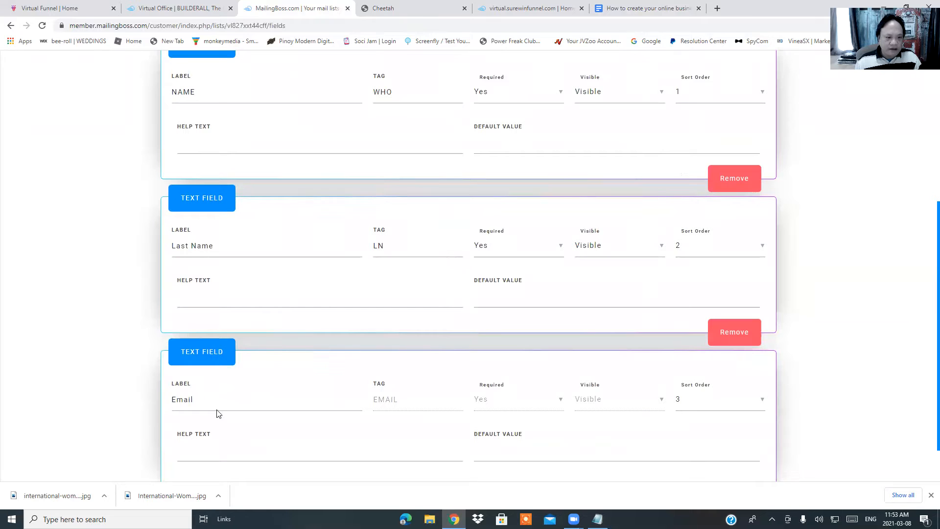
scroll(237, 266, "up", 3)
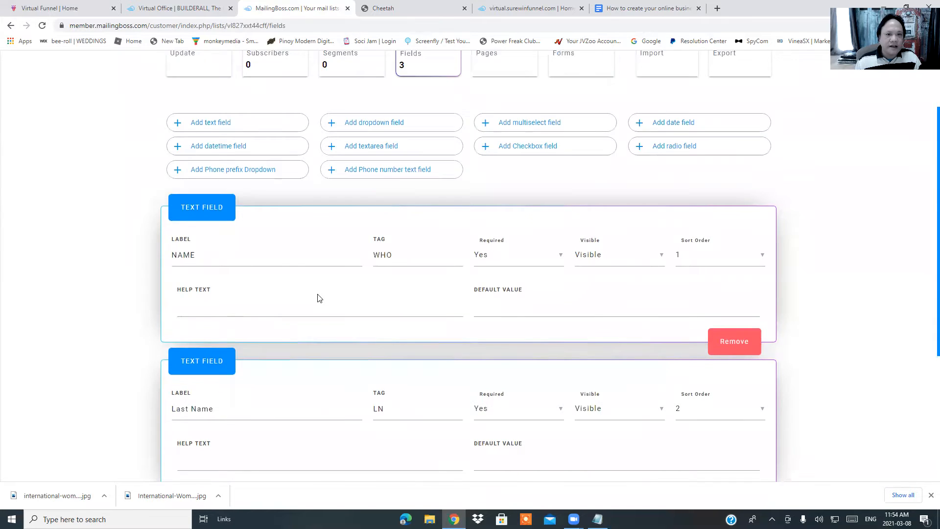
scroll(313, 302, "up", 2)
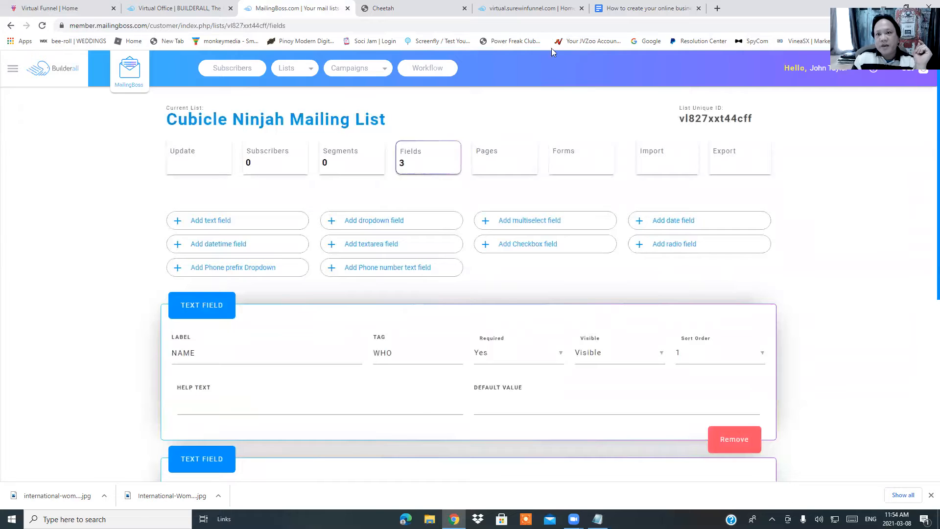
left_click(635, 8)
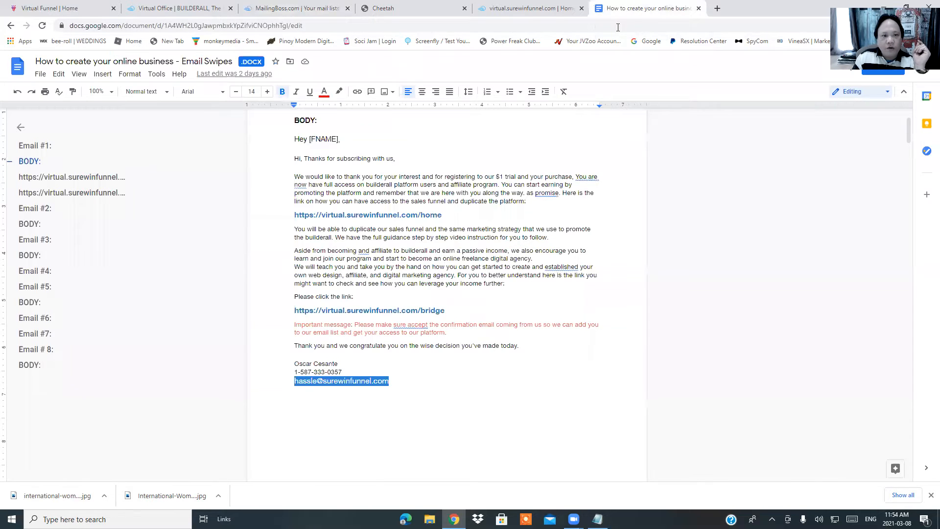
scroll(490, 225, "up", 3)
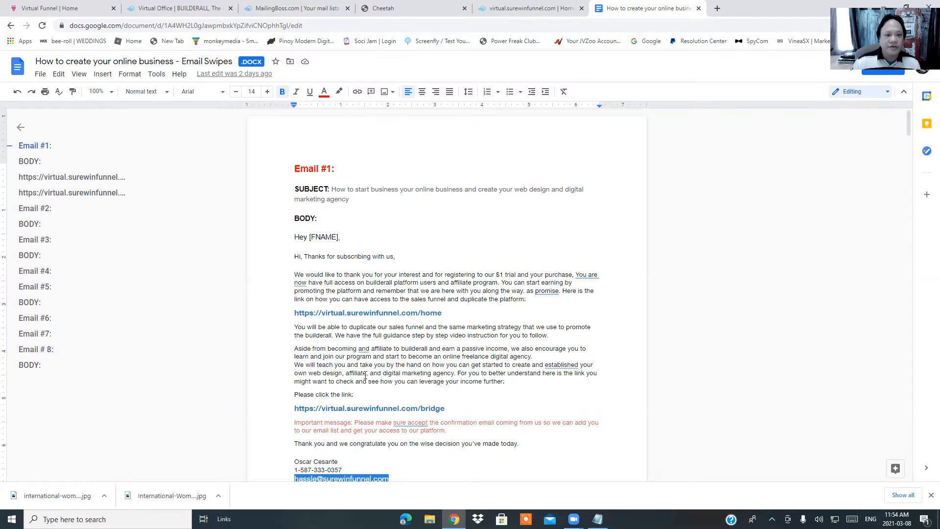
left_click(286, 7)
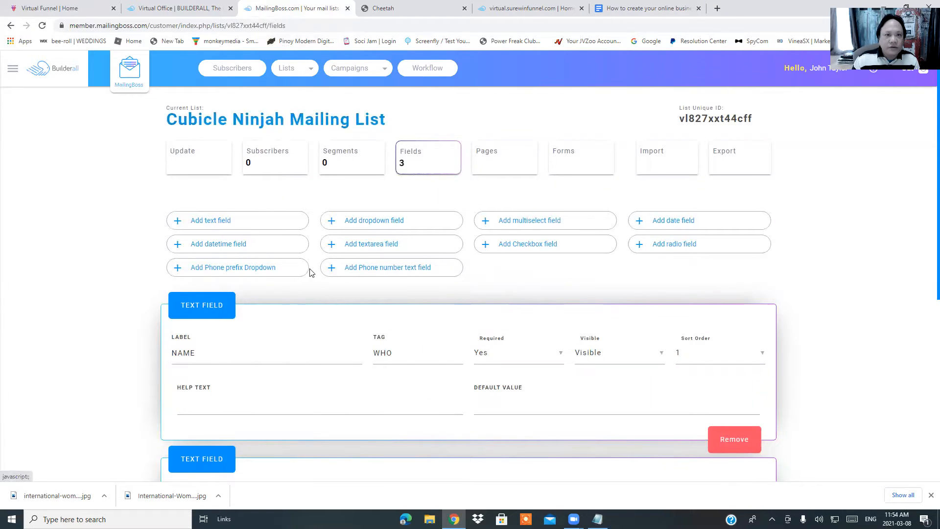
Go to Campaigns > E-mail Sequences and filter by sequence name 'Cubicle Ninjah Form'
left_click(13, 69)
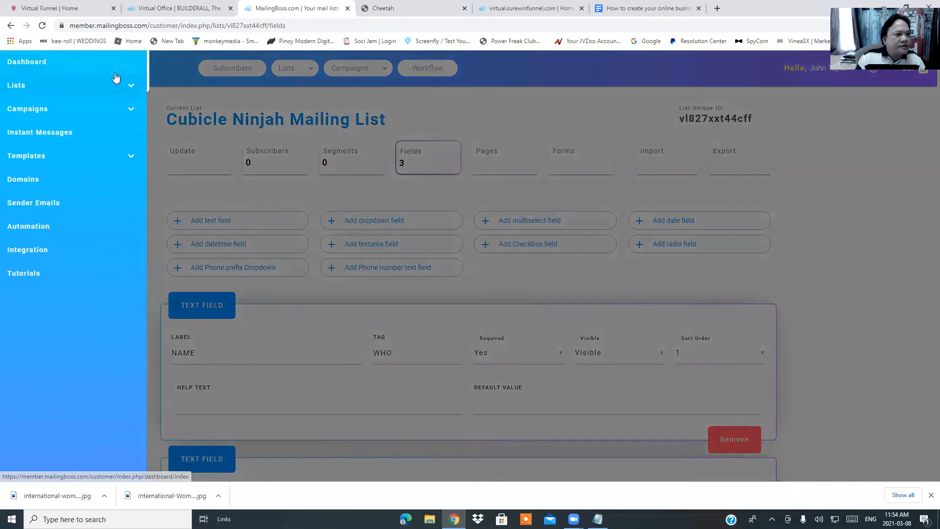
left_click(126, 108)
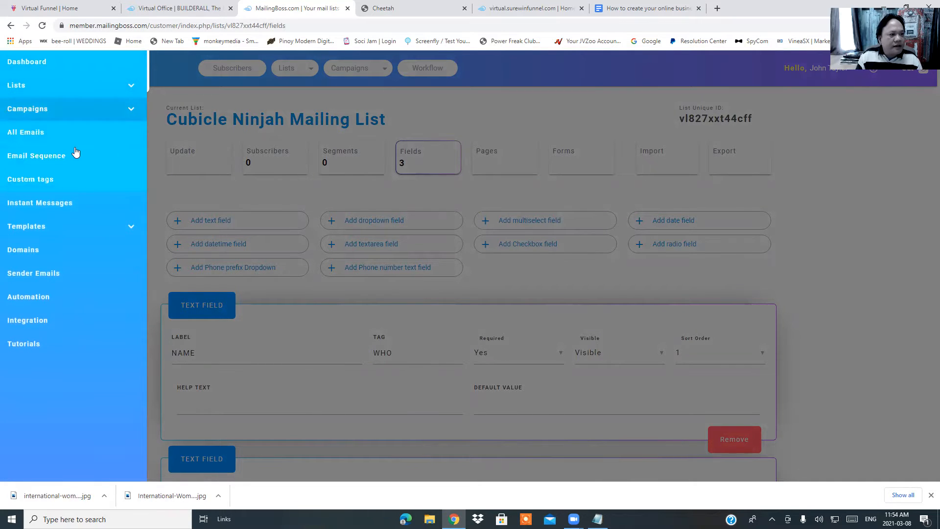
left_click(47, 160)
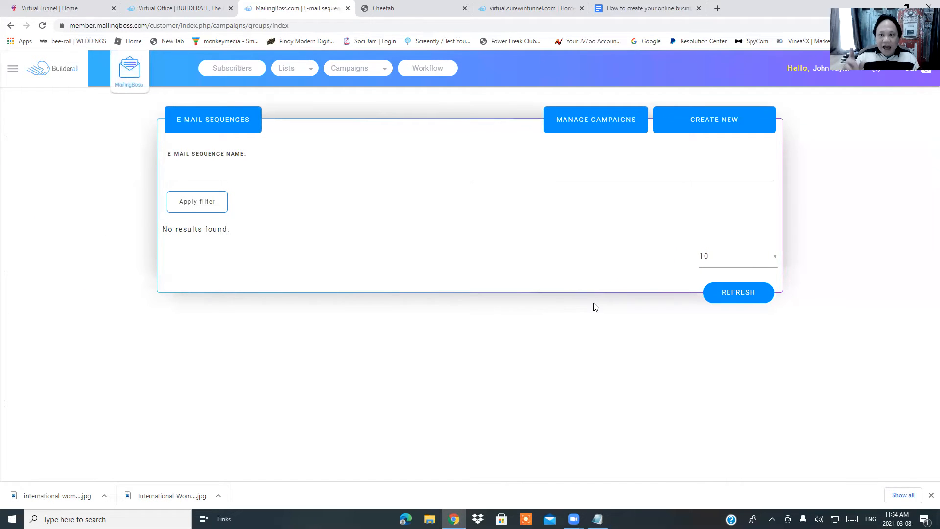
left_click(347, 167)
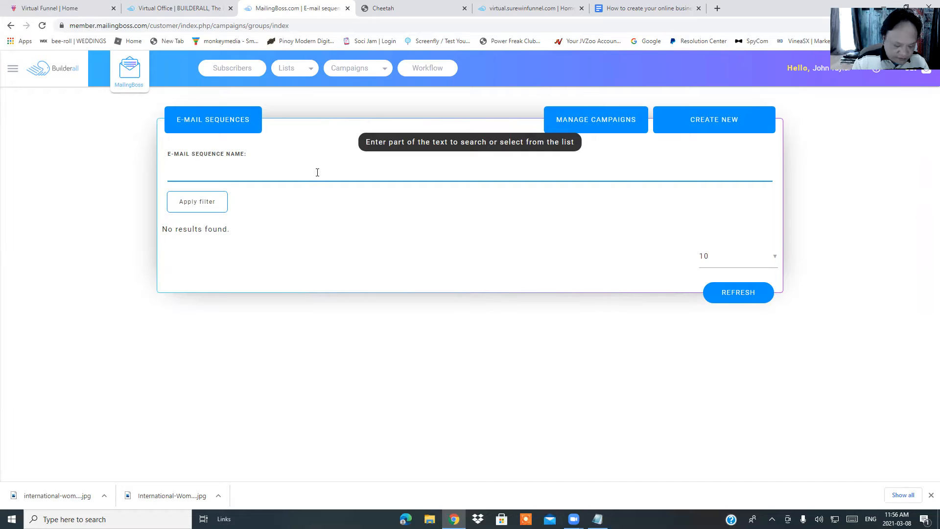
type("ubicl")
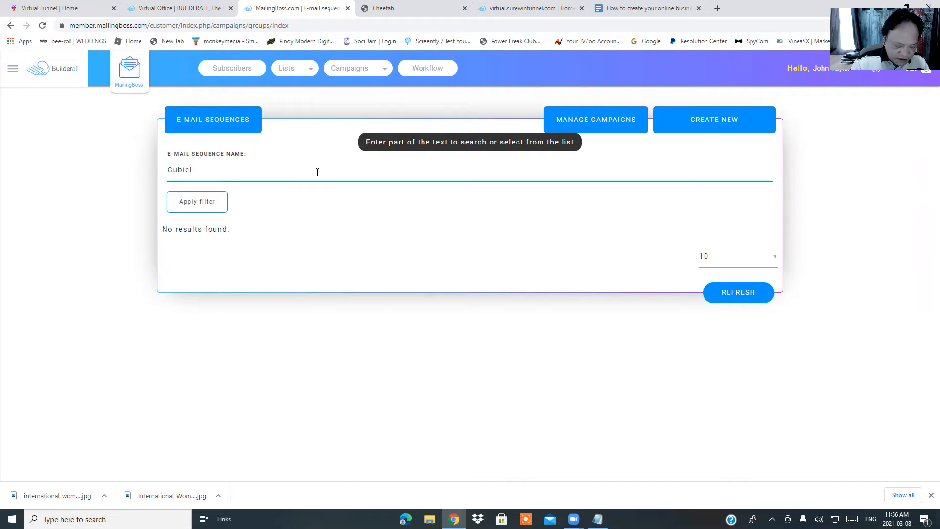
type("e Ninjah ")
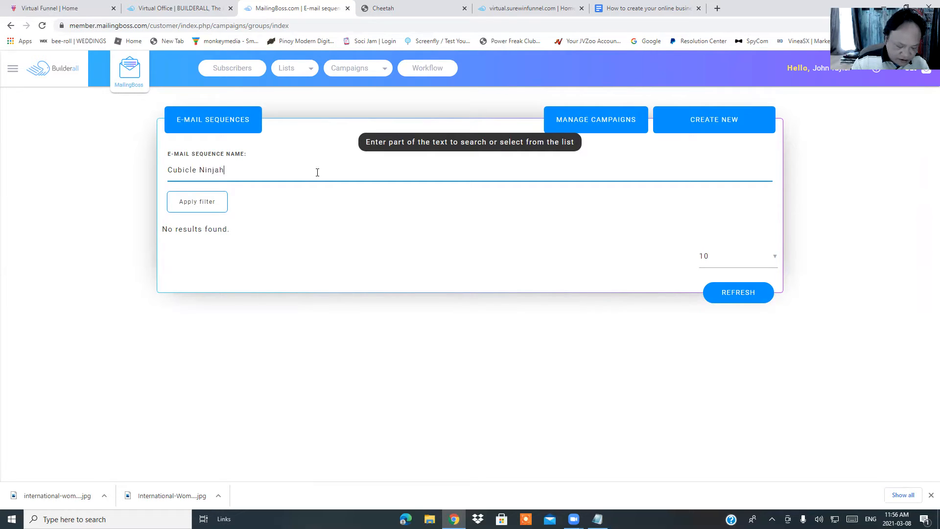
type("Form")
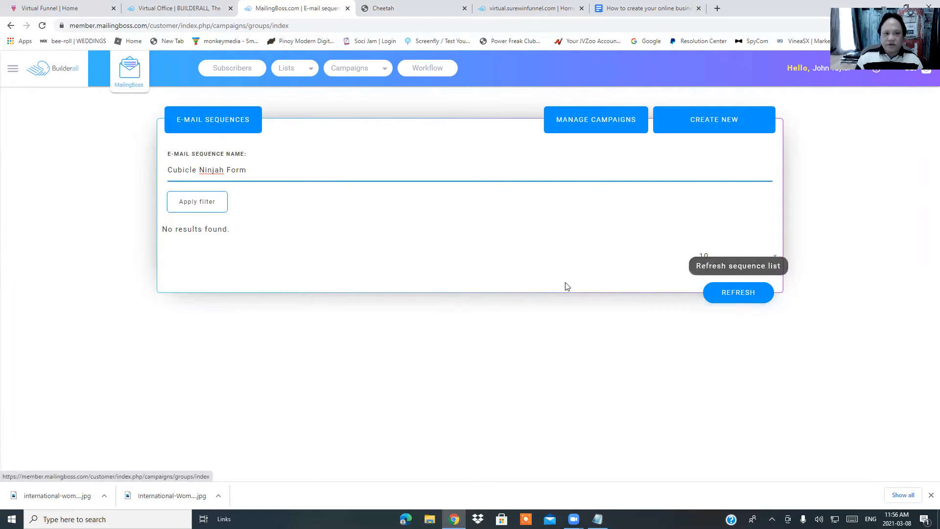
Create sequence 'Cubicle Ninjah Form' on Cubicle Ninjah Mailing List, segment link-clickers, and save to edit e-mails
left_click(722, 120)
left_click(310, 165)
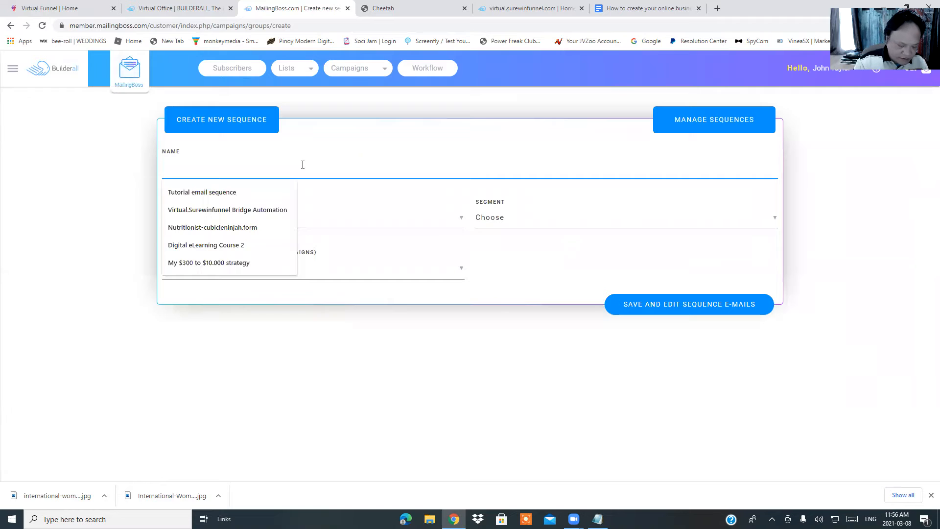
type("Cubicle Ninjah Form")
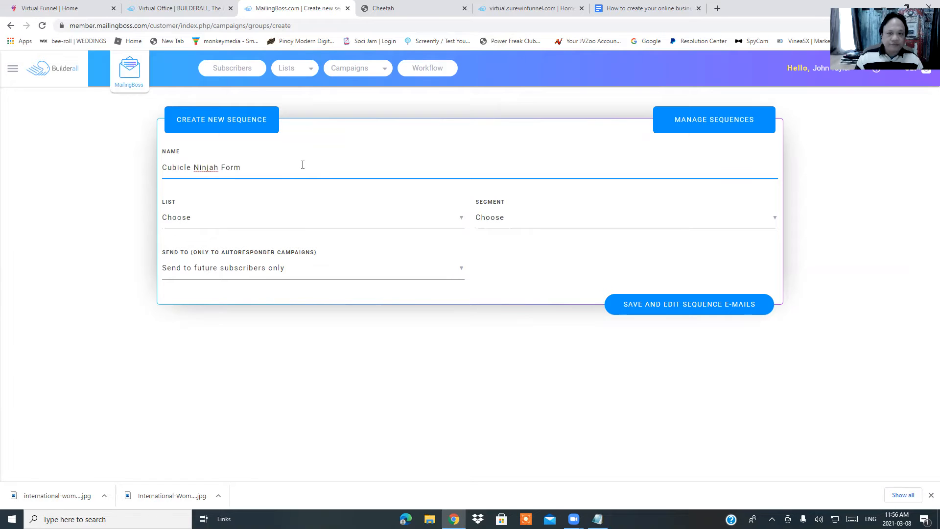
left_click(297, 219)
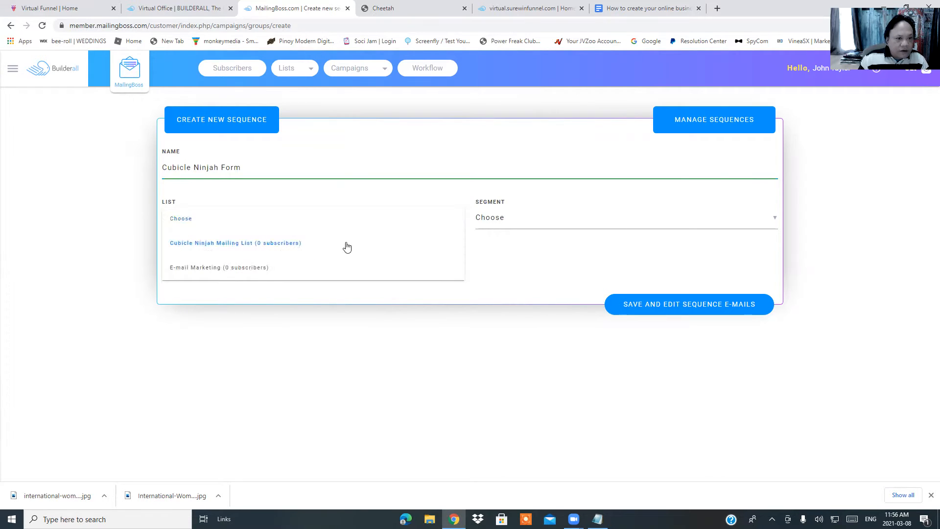
left_click(302, 246)
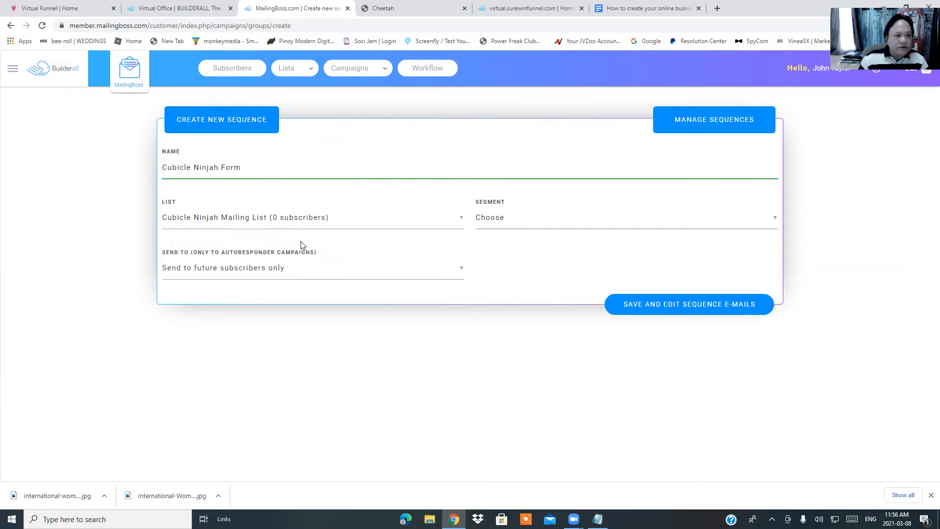
left_click(537, 219)
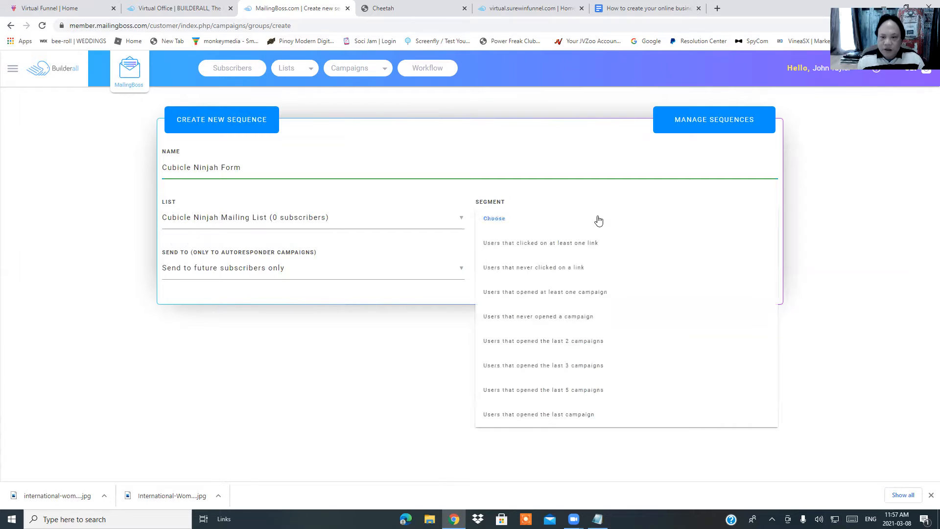
left_click(565, 248)
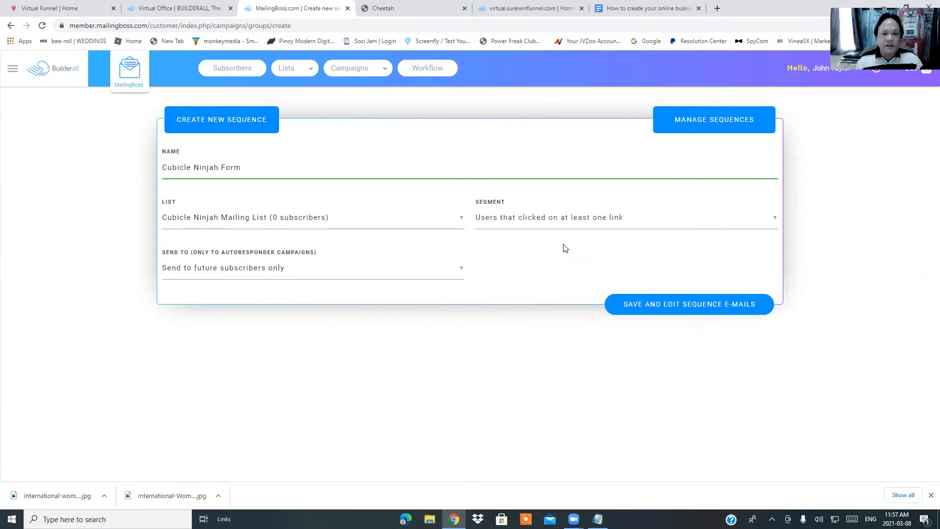
left_click(684, 310)
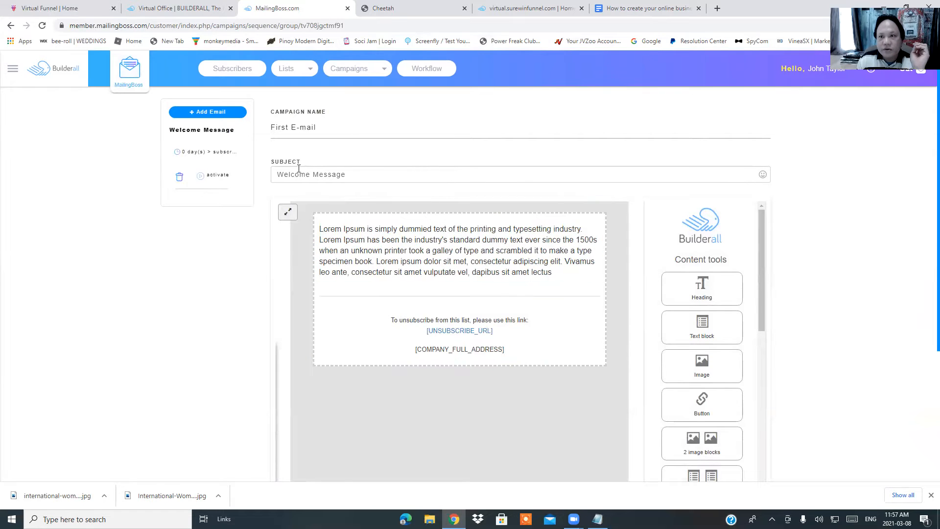
Copy the 'Email #1:' heading from the Google Doc and paste it as the campaign name
key("ctrl+6")
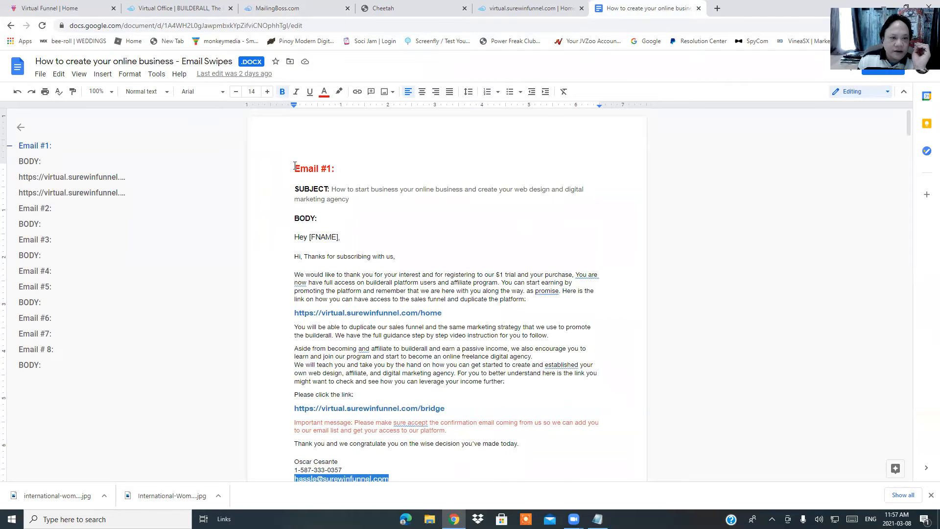
left_click_drag(294, 167, 335, 169)
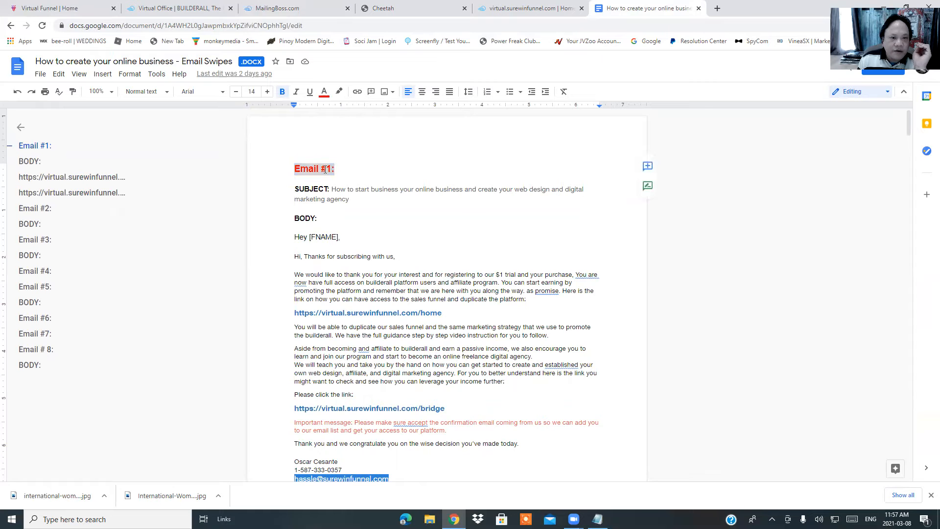
right_click(324, 169)
left_click(349, 196)
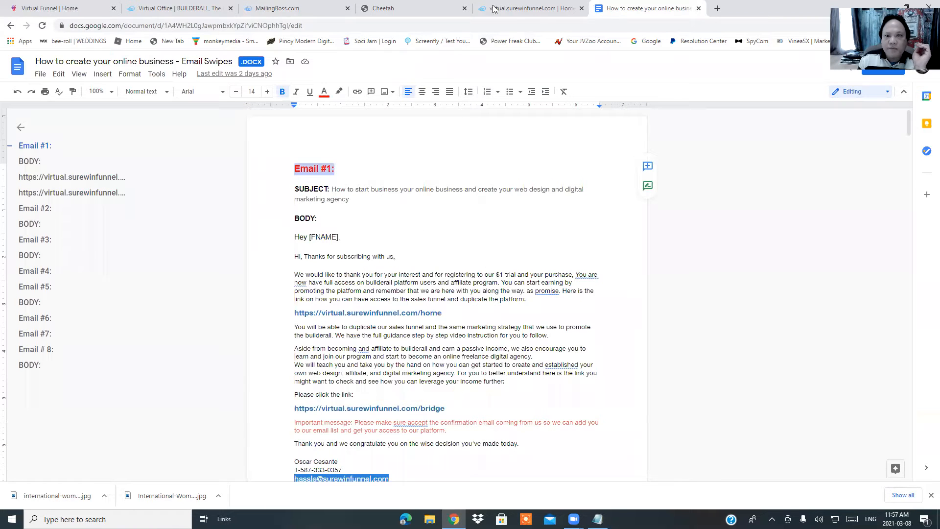
left_click(316, 10)
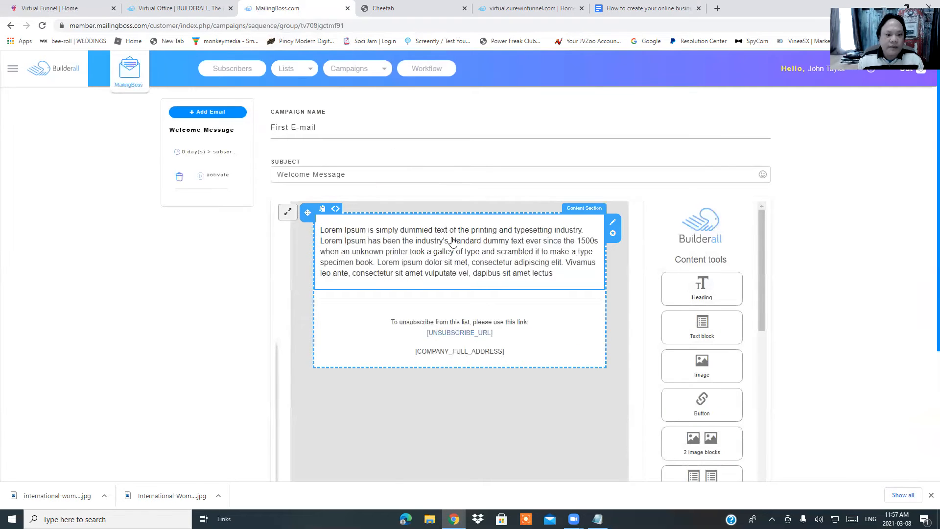
left_click(333, 124)
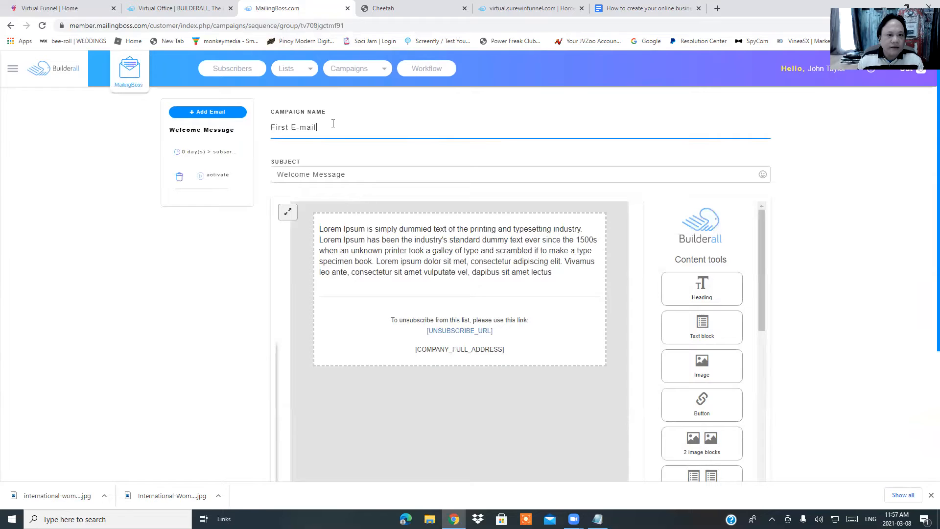
key("BackSpace")
key("BackSpace")
key("BackSpace")
key("BackSpace")
key("BackSpace")
key("BackSpace")
key("BackSpace")
key("BackSpace")
key("BackSpace")
key("BackSpace")
key("BackSpace")
key("BackSpace")
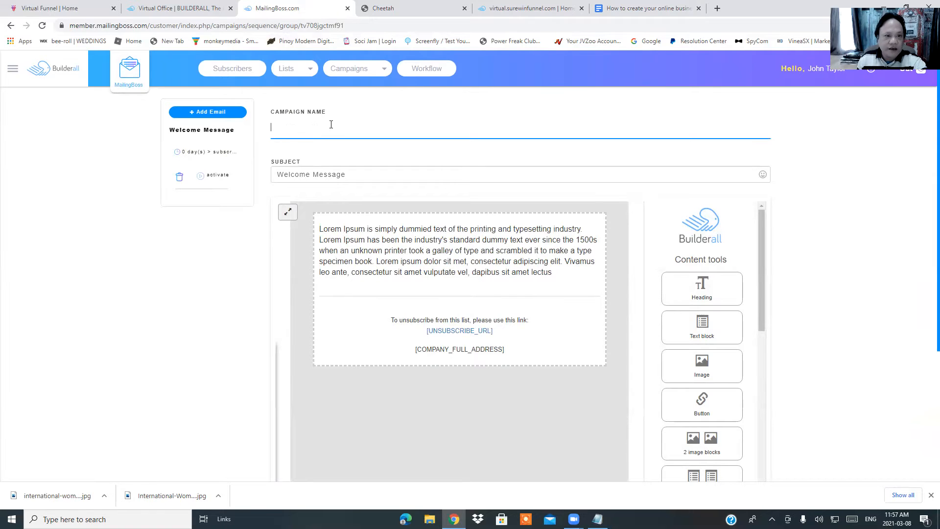
right_click(331, 125)
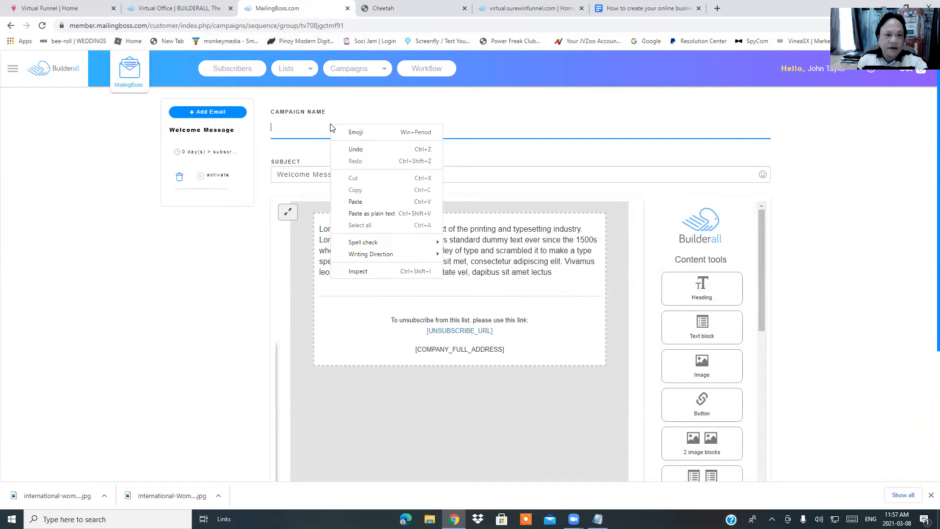
left_click(355, 201)
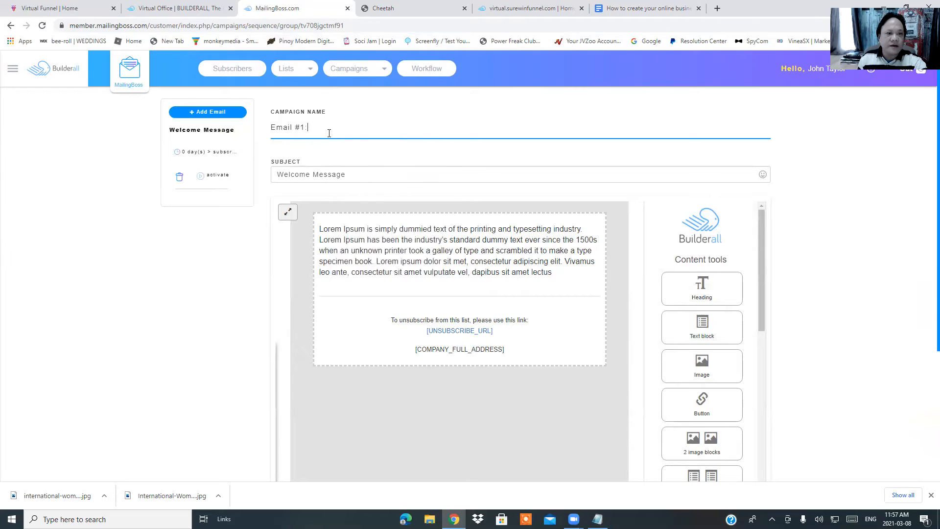
Replace the 'Welcome Message' subject with Email #1's subject line copied from the Google Doc
left_click(362, 174)
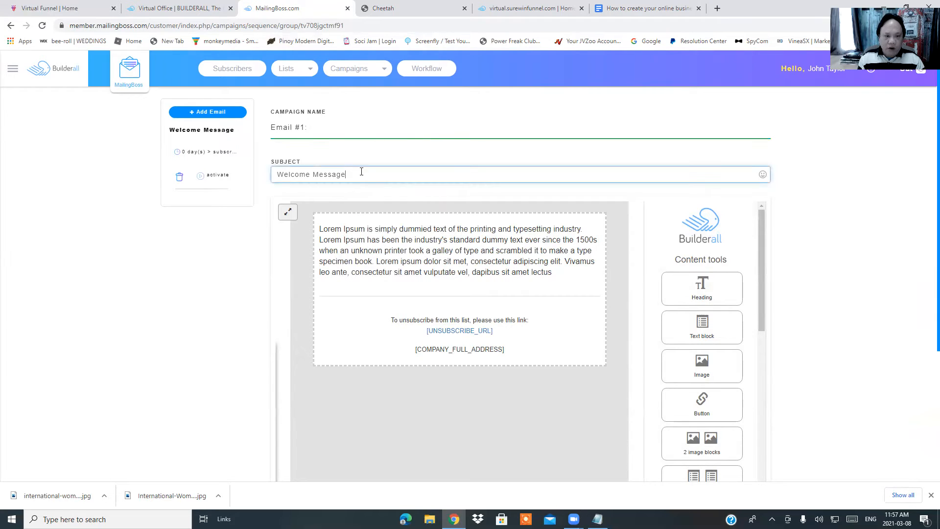
key("BackSpace")
key("BackSpace")
key("BackSpace")
key("BackSpace")
key("BackSpace")
key("BackSpace")
key("BackSpace")
key("BackSpace")
key("BackSpace")
key("BackSpace")
key("BackSpace")
key("BackSpace")
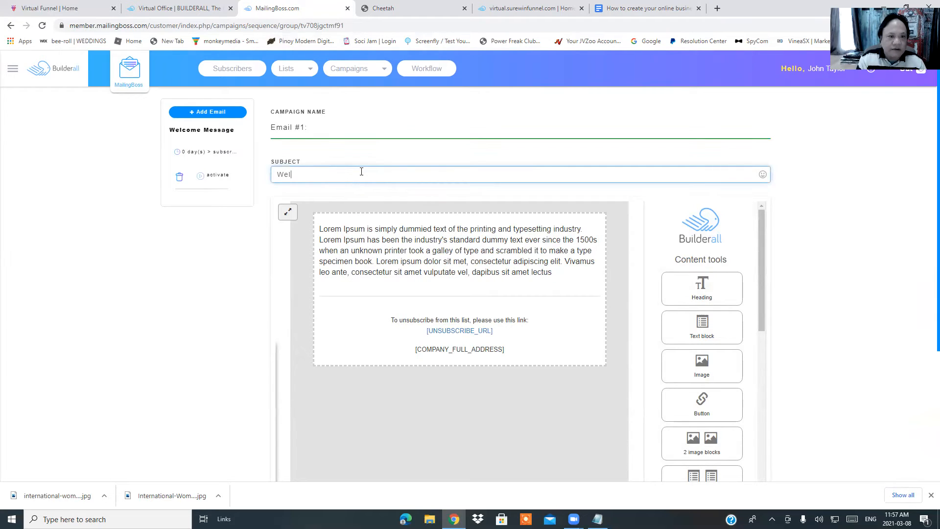
key("BackSpace")
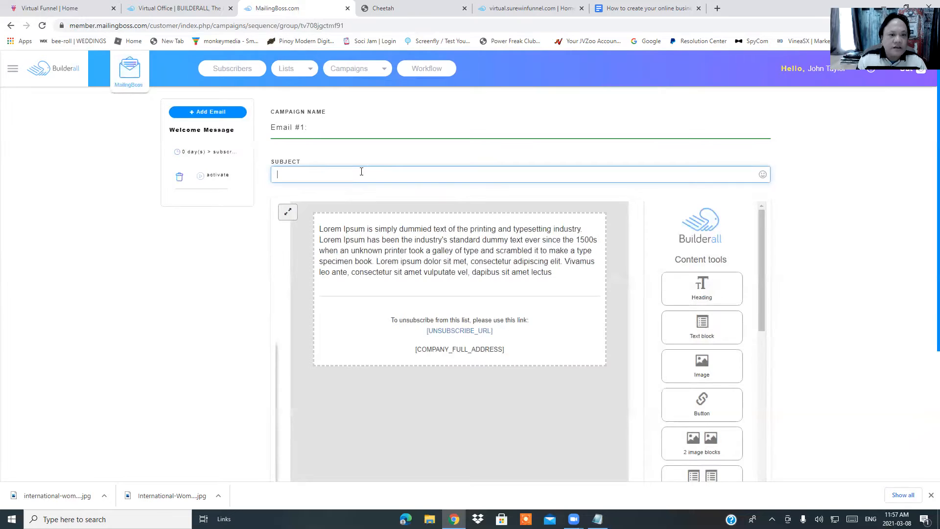
left_click(623, 9)
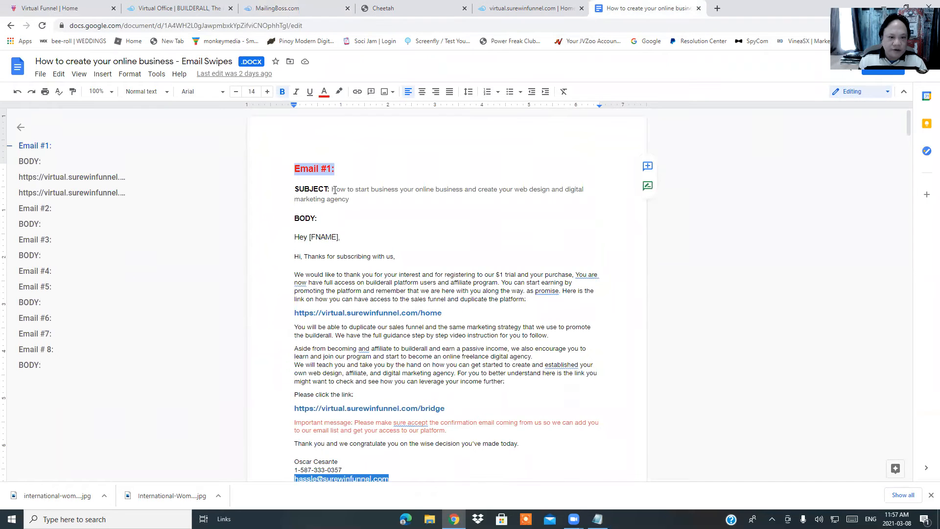
left_click_drag(332, 188, 379, 197)
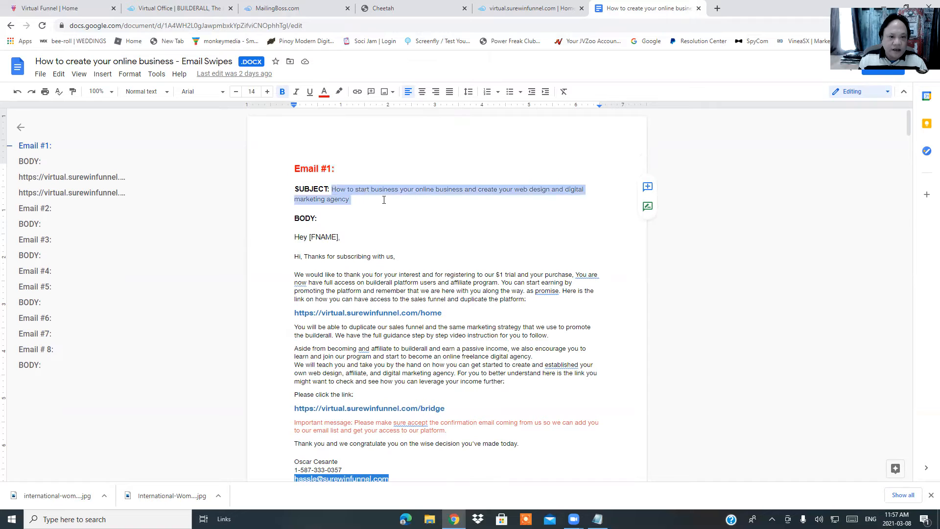
right_click(392, 193)
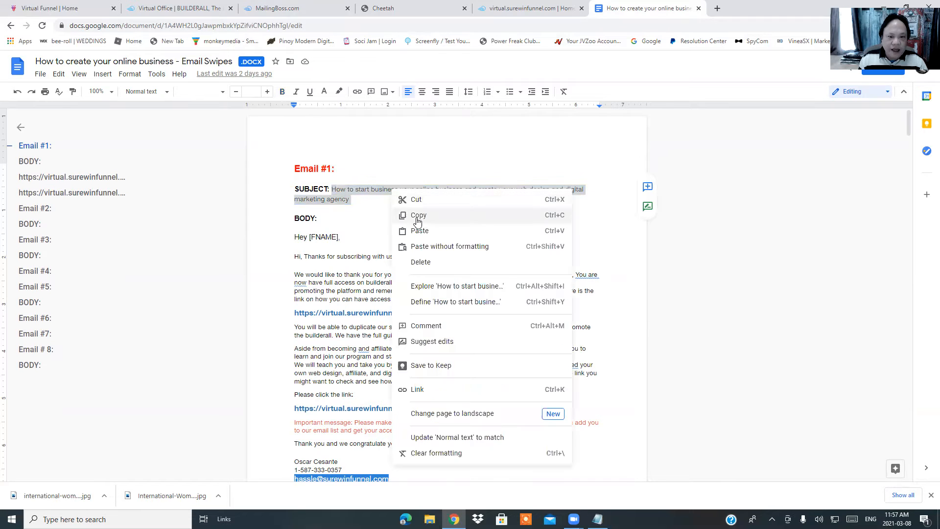
left_click(419, 215)
left_click(303, 9)
left_click(328, 180)
right_click(328, 175)
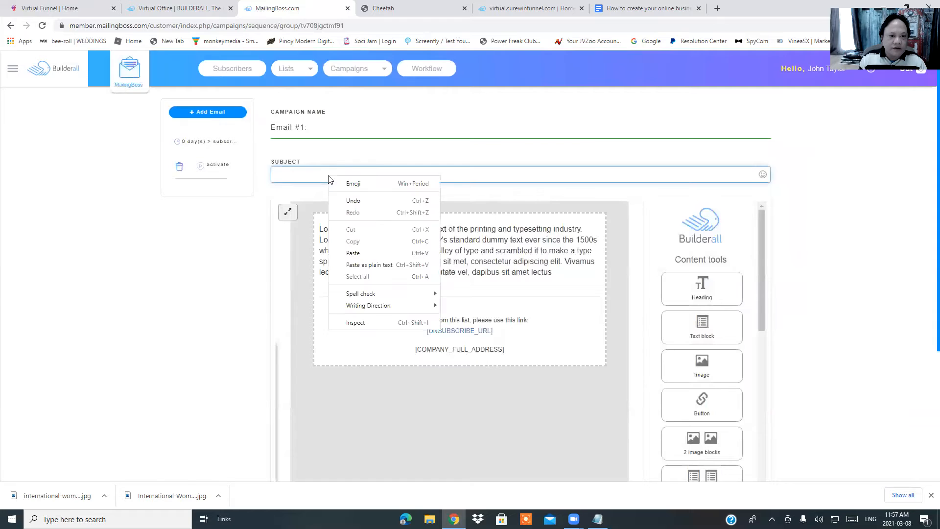
left_click(352, 254)
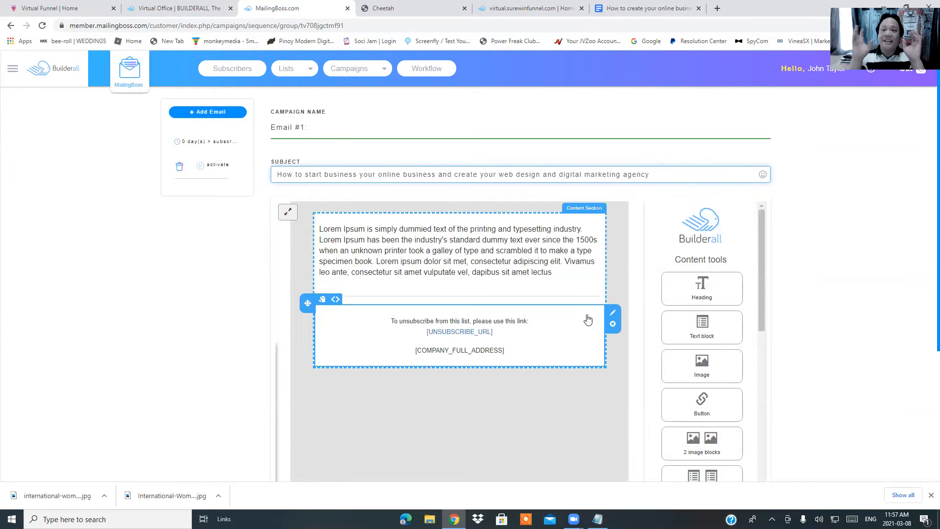
left_click(470, 258)
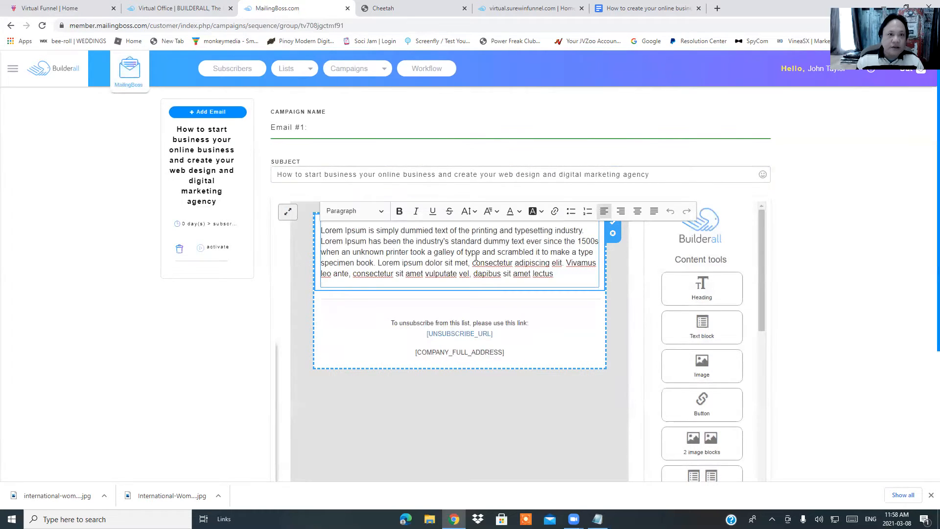
Copy Email #1's full body, from 'Hey [FNAME],' through the signature, in the Google Doc
left_click(622, 10)
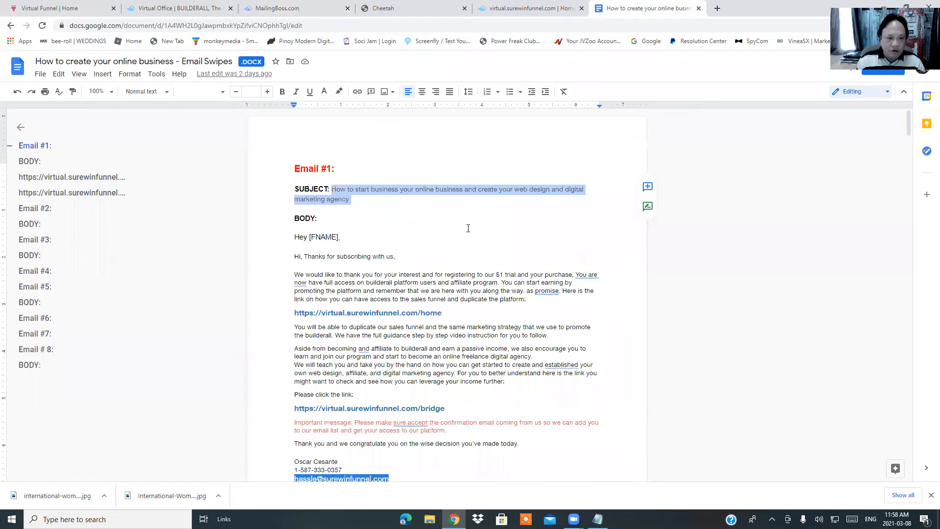
scroll(450, 240, "down", 3)
scroll(451, 240, "up", 3)
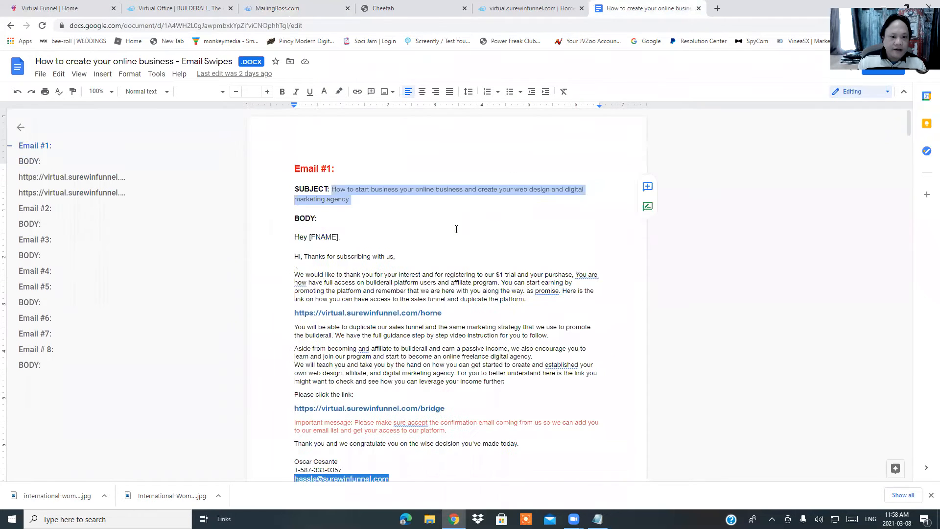
mouse_move(296, 238)
left_mouse_down()
mouse_move(415, 313)
mouse_move(482, 405)
mouse_move(500, 475)
mouse_move(491, 152)
left_mouse_up()
scroll(500, 440, "down", 3)
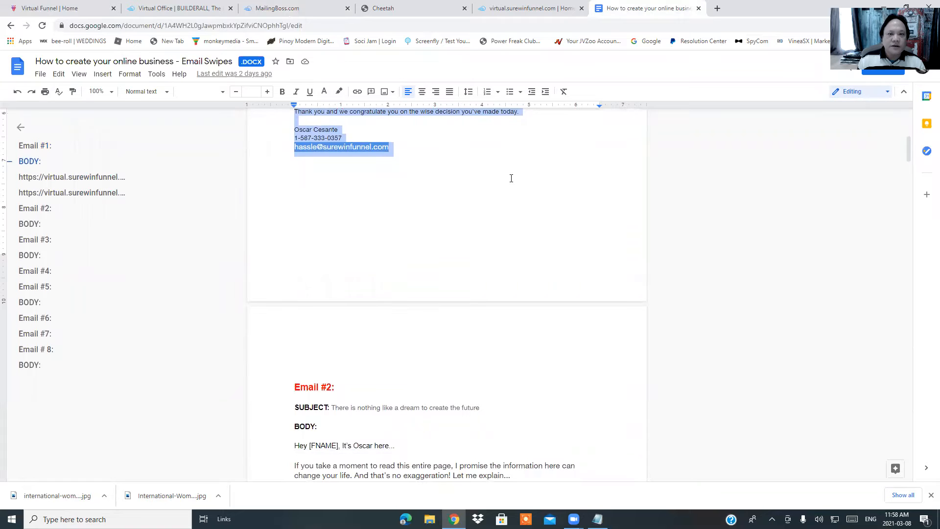
scroll(504, 187, "up", 3)
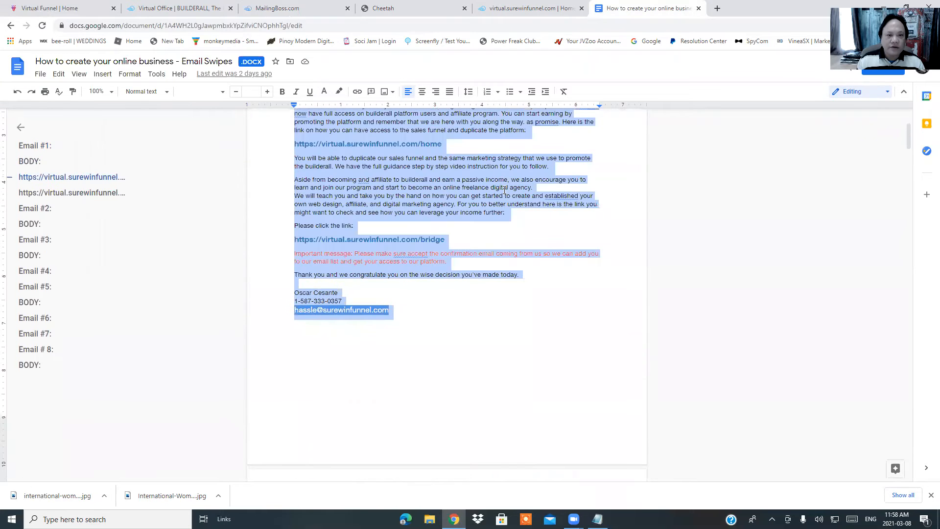
right_click(415, 183)
left_click(441, 210)
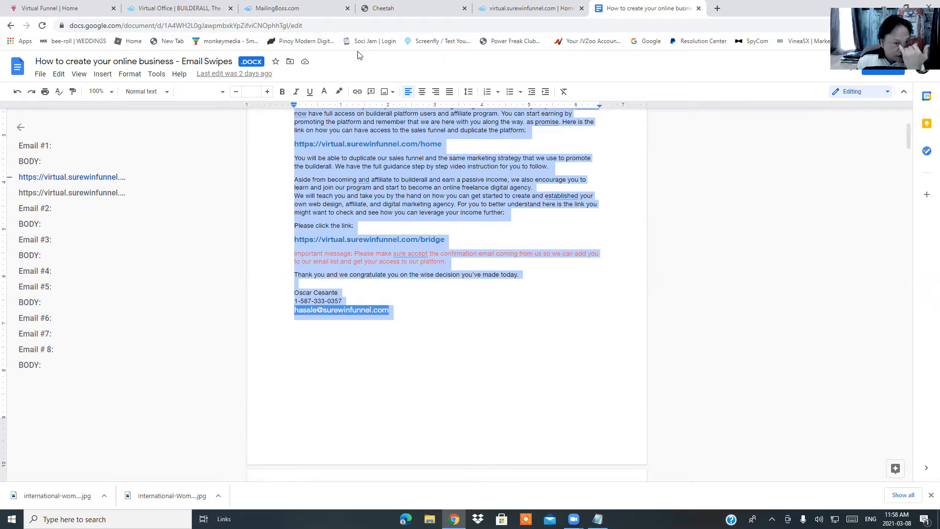
Delete the Lorem Ipsum paragraph in the MailingBoss email body and paste the copied Email #1 text
left_click(304, 12)
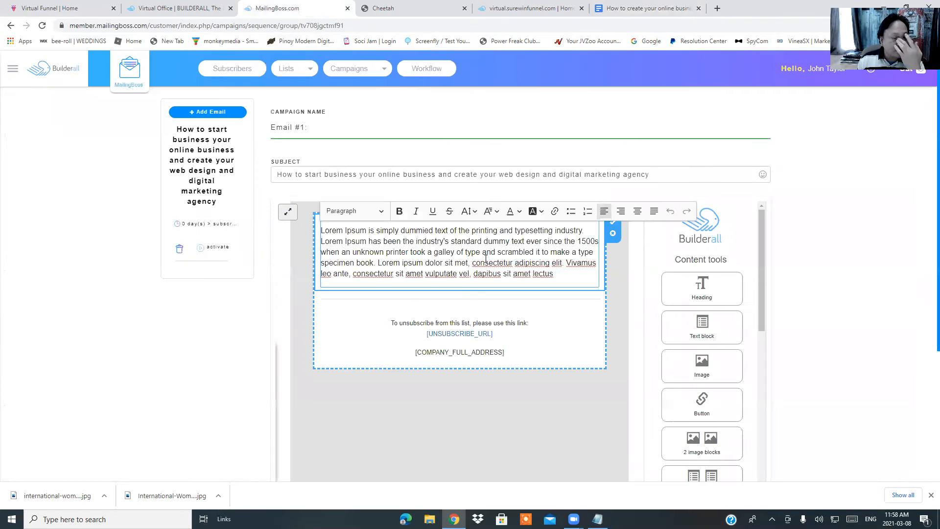
left_click_drag(327, 231, 586, 294)
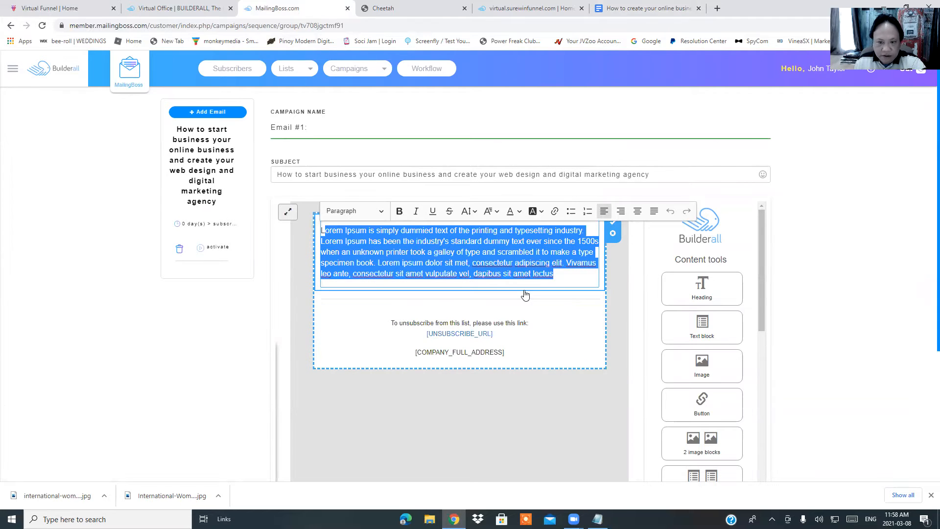
key("BackSpace")
key("BackSpace")
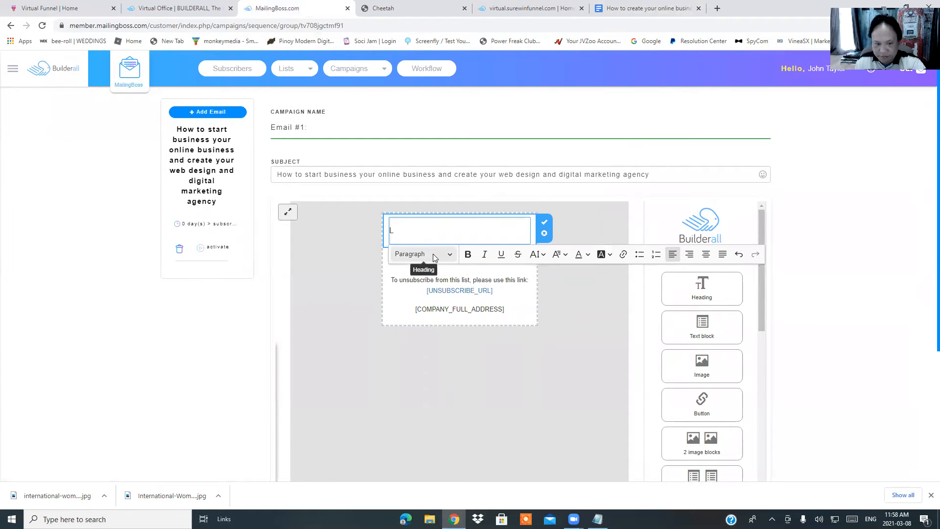
right_click(425, 231)
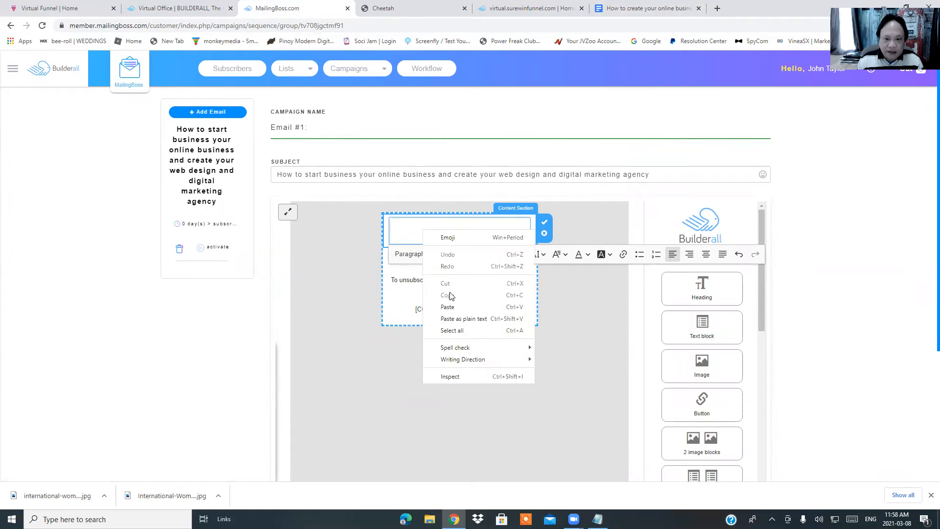
left_click(447, 308)
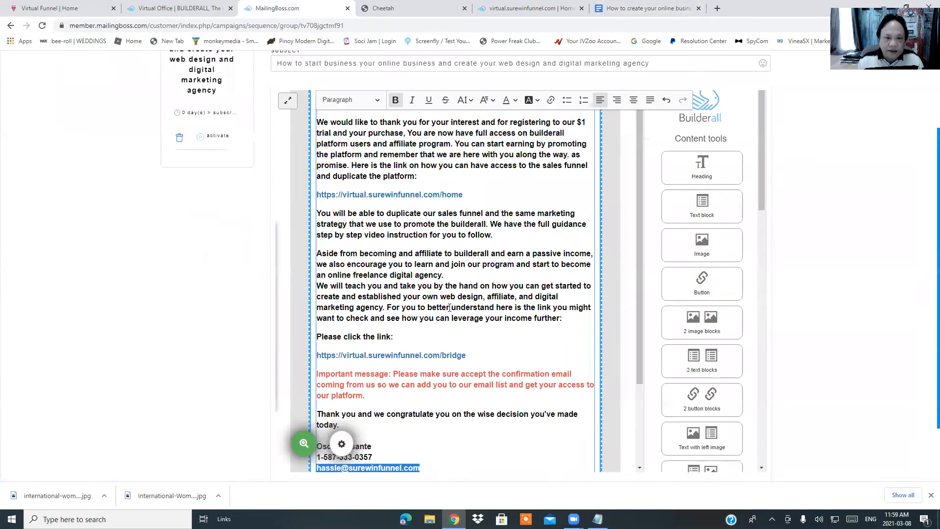
scroll(445, 264, "up", 5)
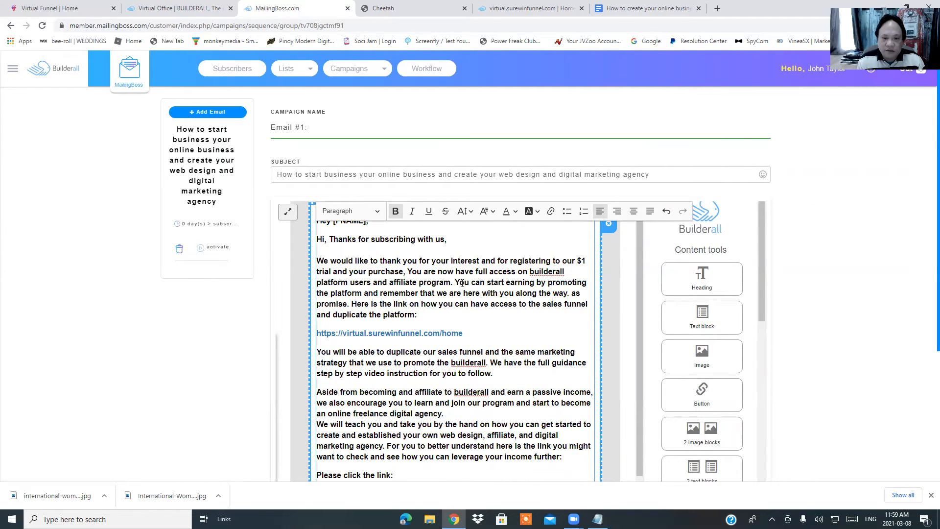
scroll(453, 279, "down", 3)
scroll(455, 294, "down", 3)
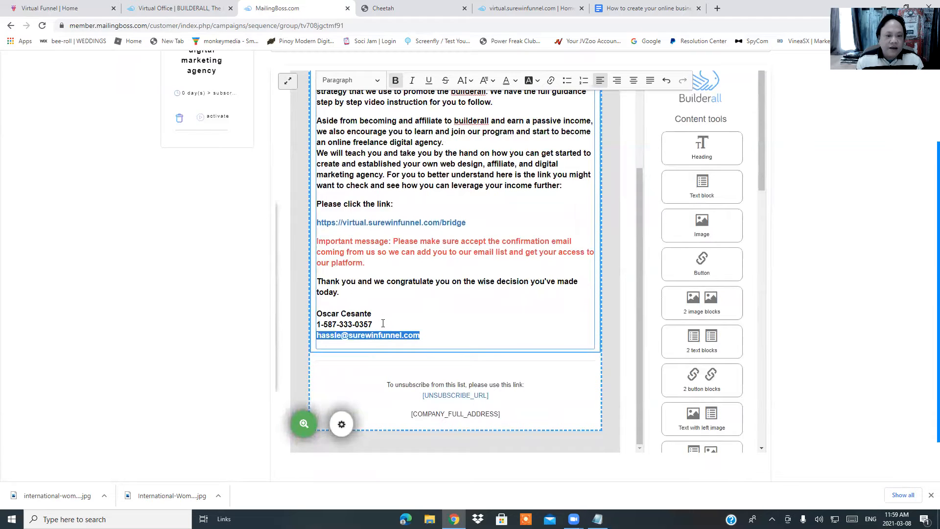
Replace the signature's phone number with the new contact number
key("BackSpace")
key("BackSpace")
key("BackSpace")
key("BackSpace")
key("BackSpace")
key("BackSpace")
key("BackSpace")
key("BackSpace")
key("BackSpace")
key("BackSpace")
key("BackSpace")
key("BackSpace")
key("BackSpace")
key("BackSpace")
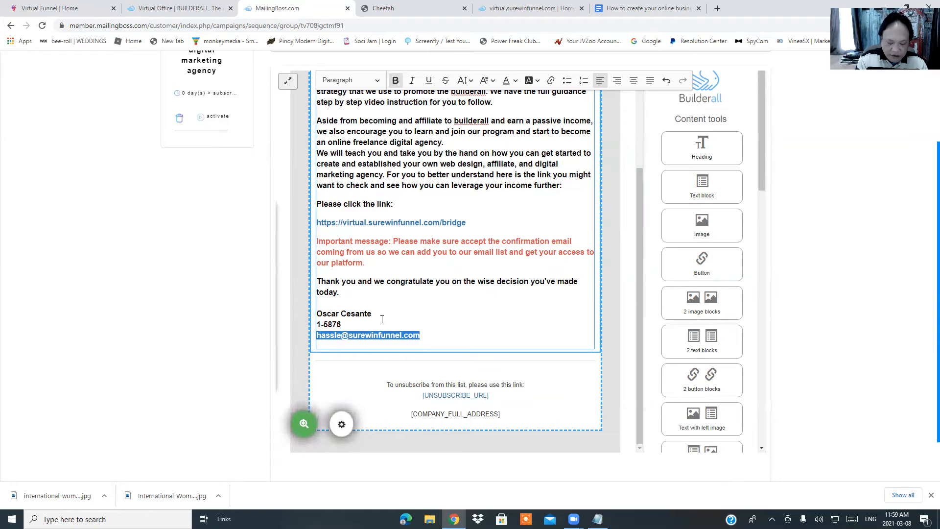
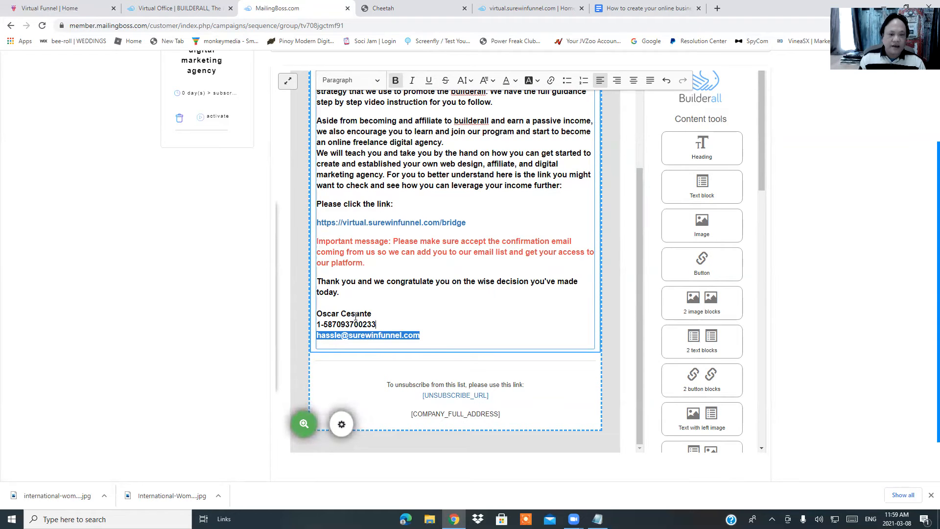
Replace the signature name with the new contact's name
left_click(378, 315)
key("BackSpace")
key("BackSpace")
key("BackSpace")
key("BackSpace")
key("BackSpace")
key("BackSpace")
key("BackSpace")
key("BackSpace")
key("BackSpace")
key("BackSpace")
key("BackSpace")
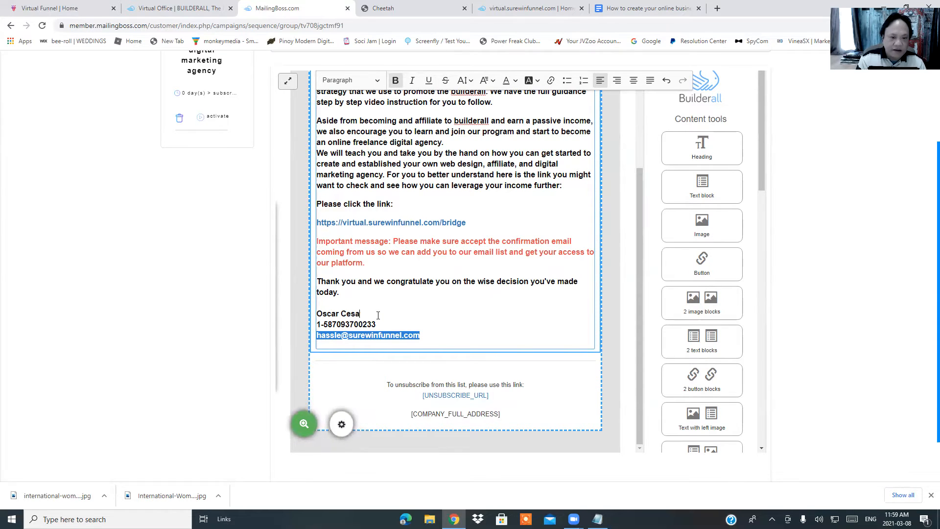
key("BackSpace")
key("BackSpace")
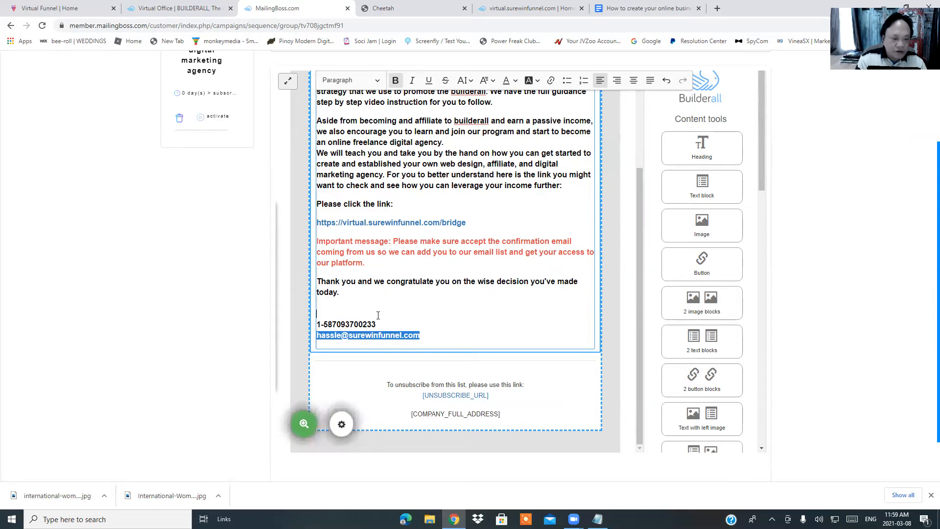
type("John Doe")
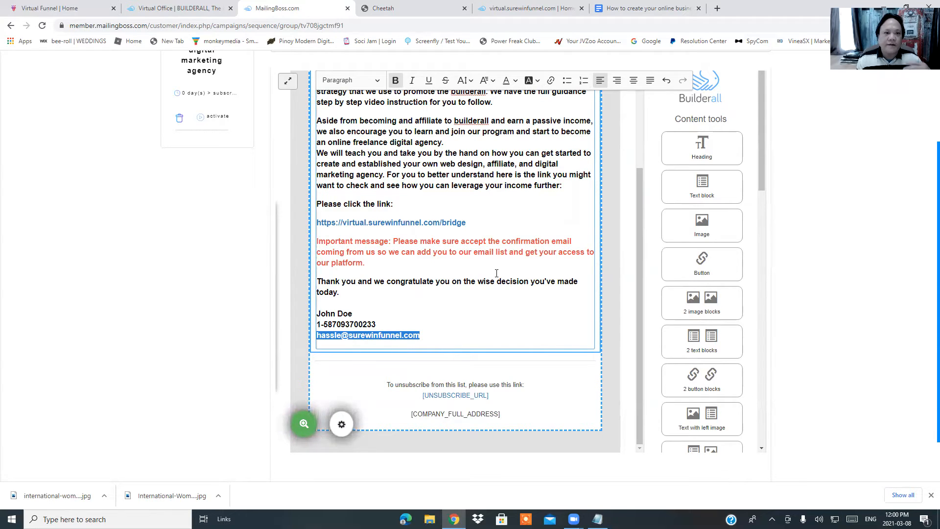
Review the Email #1 body and finish editing it with Done
scroll(496, 272, "up", 8)
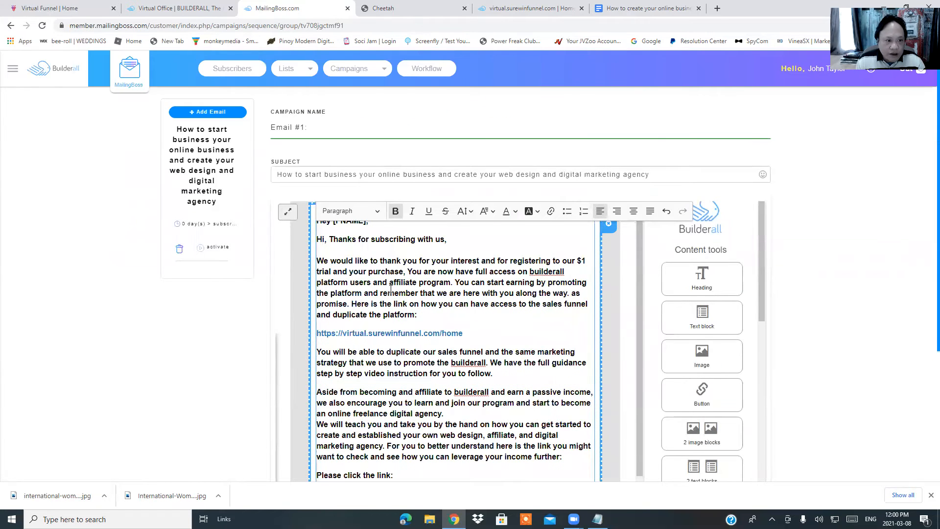
scroll(390, 291, "down", 3)
scroll(392, 294, "down", 3)
scroll(432, 303, "down", 1)
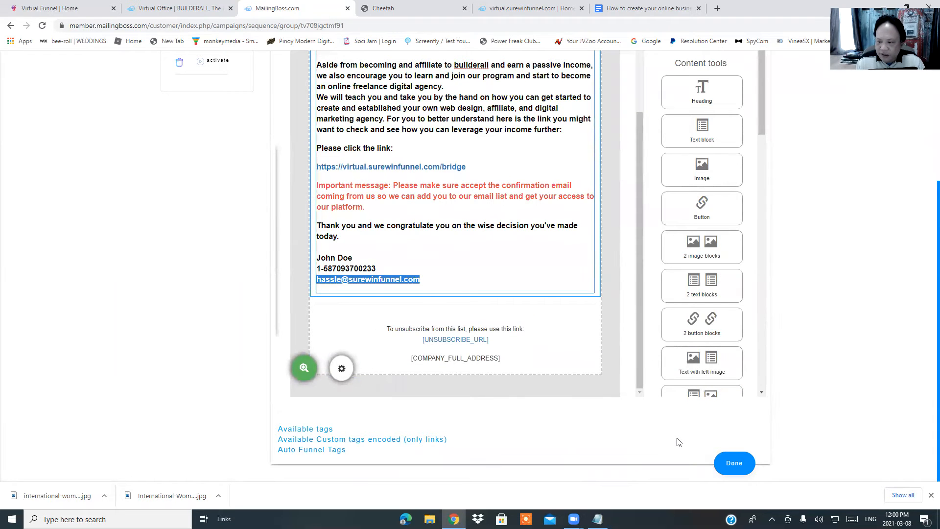
left_click(734, 464)
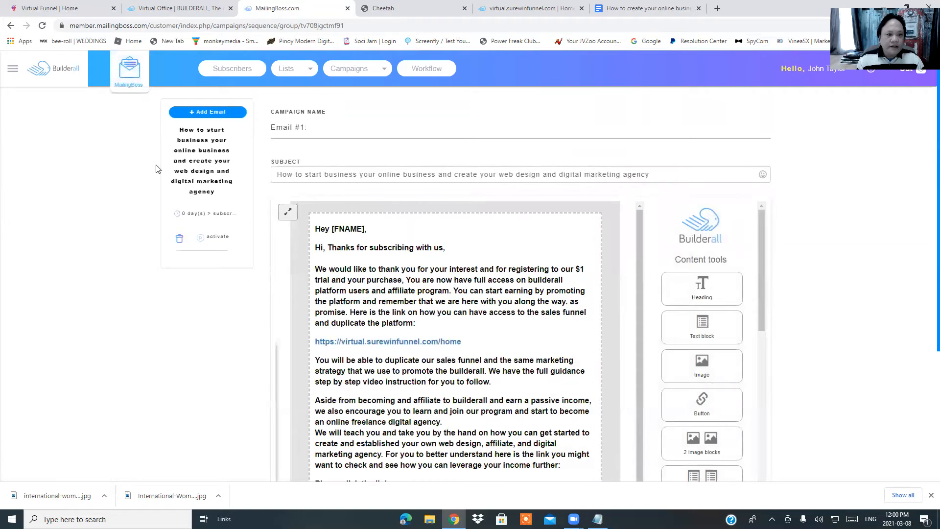
Open Email #1's Campaign Options (After Subscribe, 0 Day), then switch to the Virtual Funnel page
left_click(198, 217)
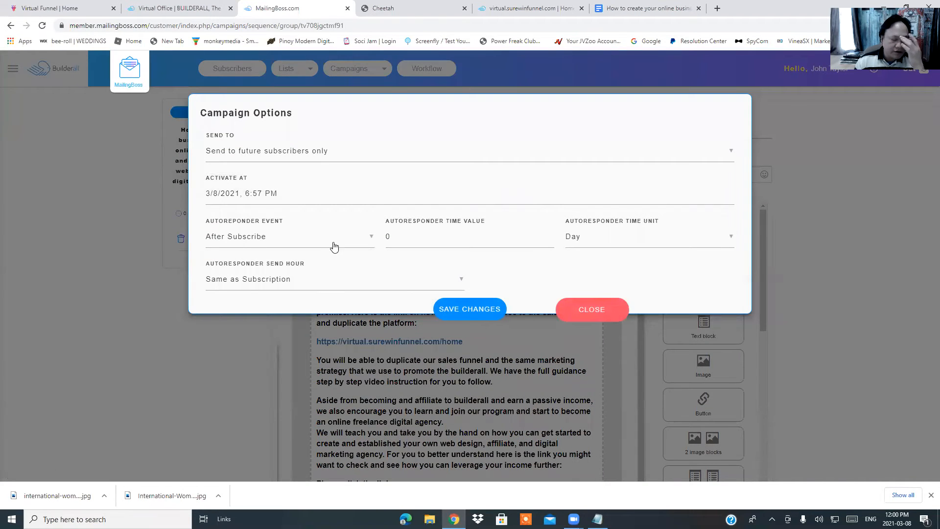
left_click(432, 241)
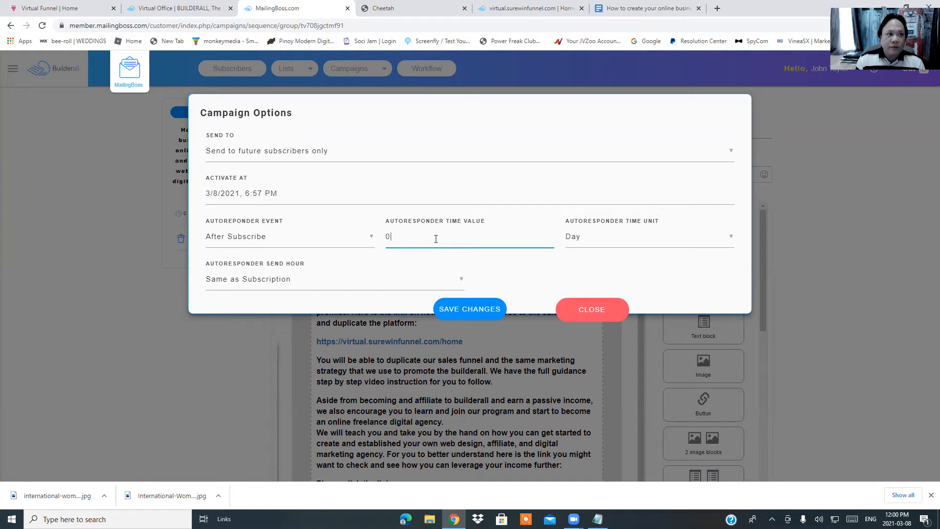
left_click(69, 8)
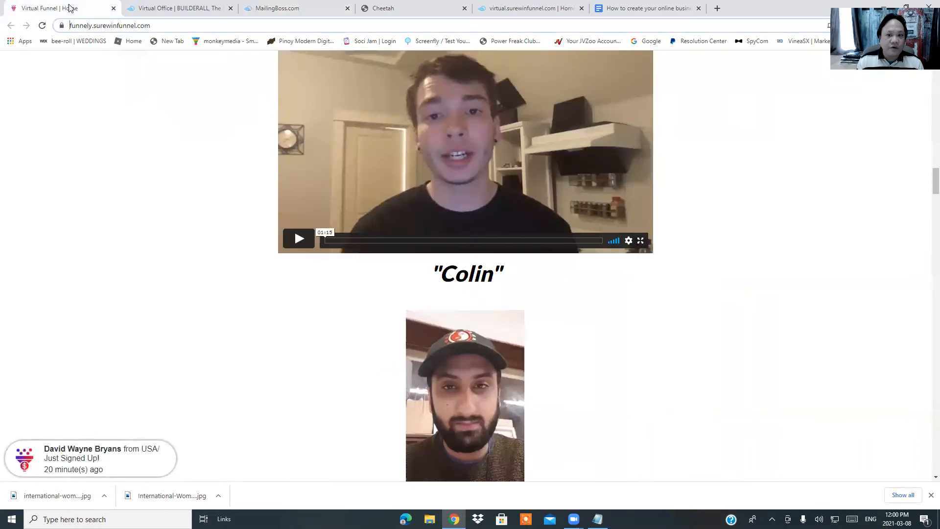
Browse the Virtual Funnel testimonials and three steps, then return to MailingBoss's Campaign Options
scroll(286, 268, "up", 5)
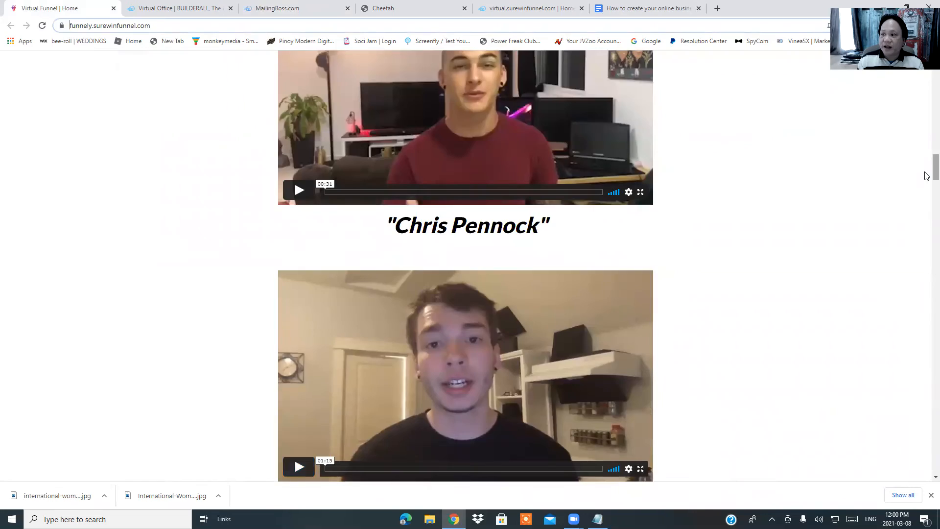
scroll(927, 161, "up", 4)
scroll(926, 161, "up", 20)
scroll(921, 139, "down", 4)
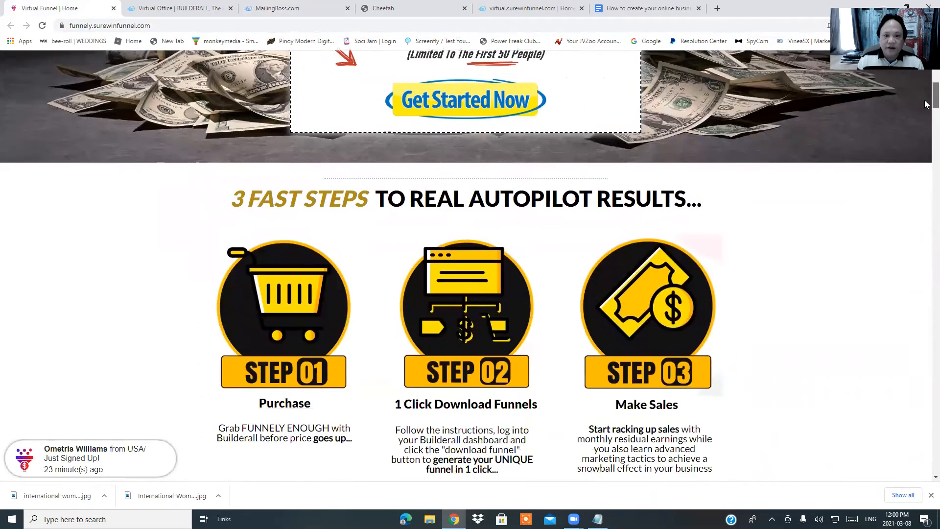
scroll(926, 122, "down", 6)
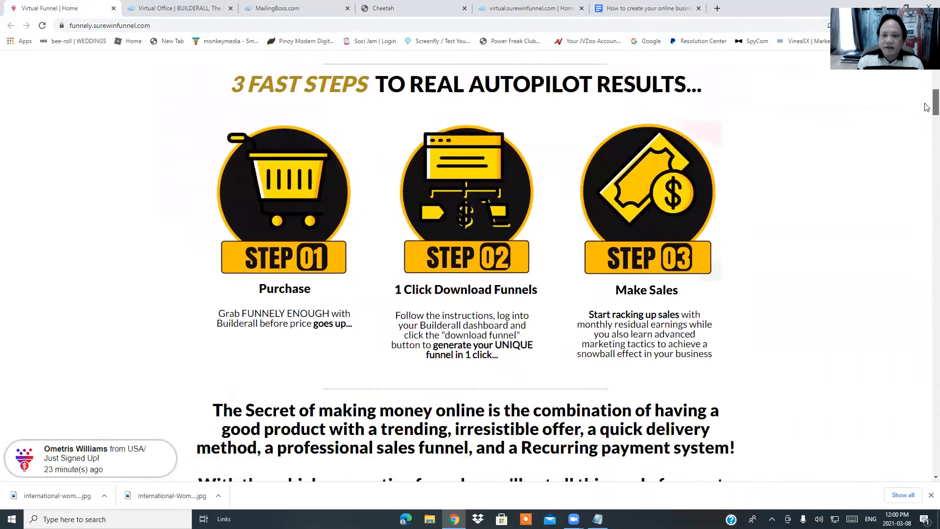
scroll(927, 122, "down", 9)
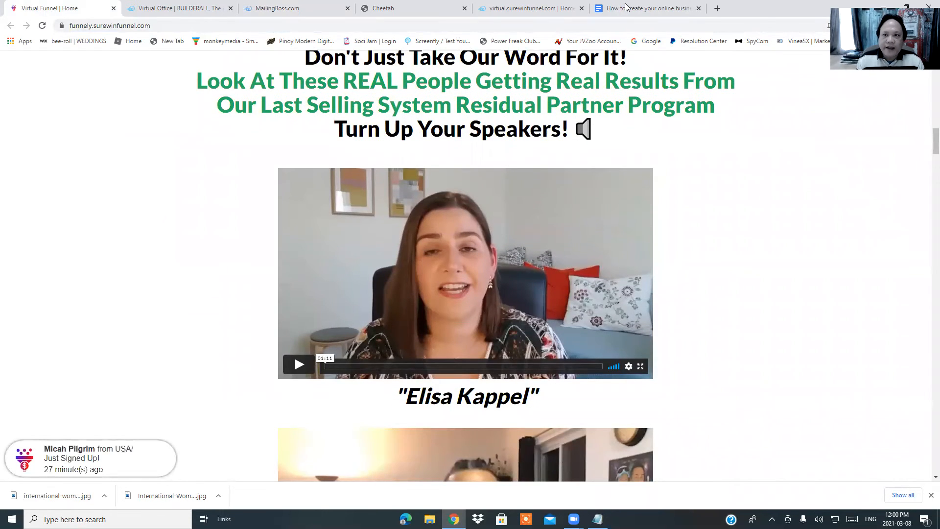
left_click(300, 11)
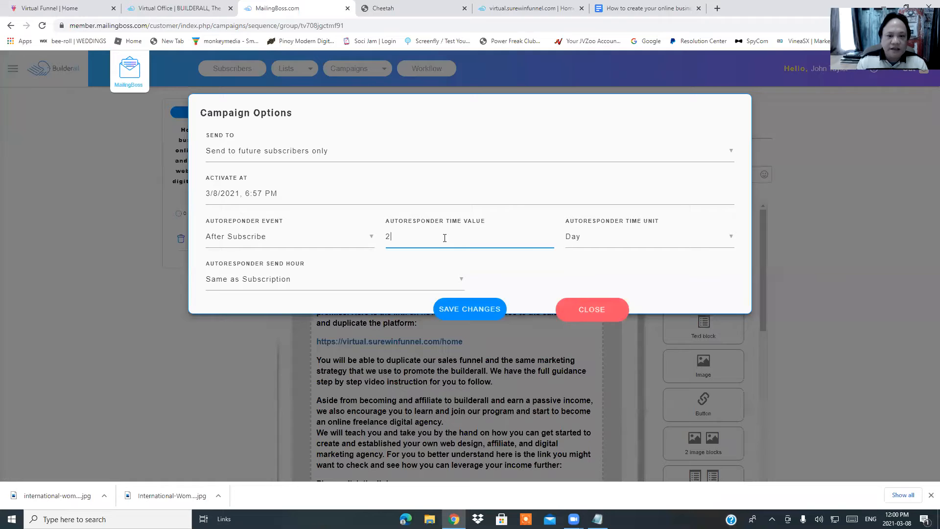
Schedule Email #1 for 2 Minutes after subscribe to current and future subscribers, and save
left_click(694, 243)
left_click(598, 242)
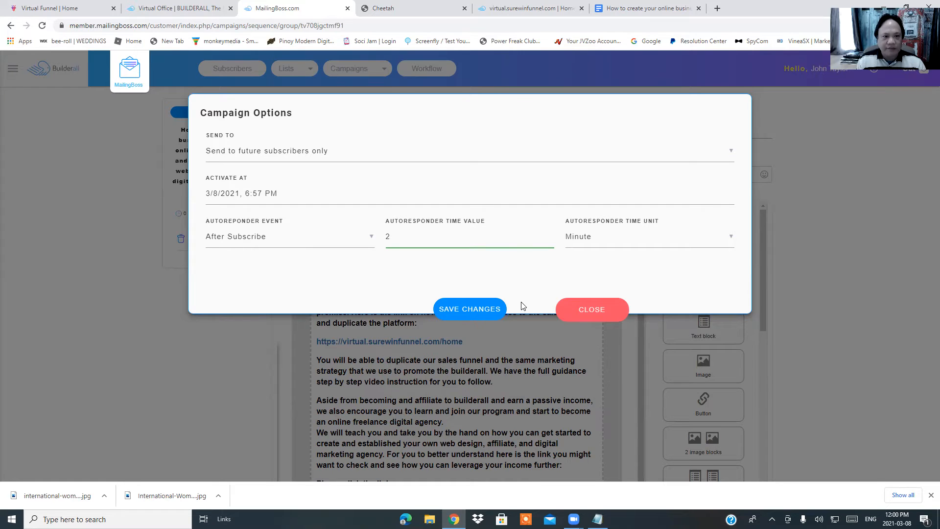
left_click(580, 157)
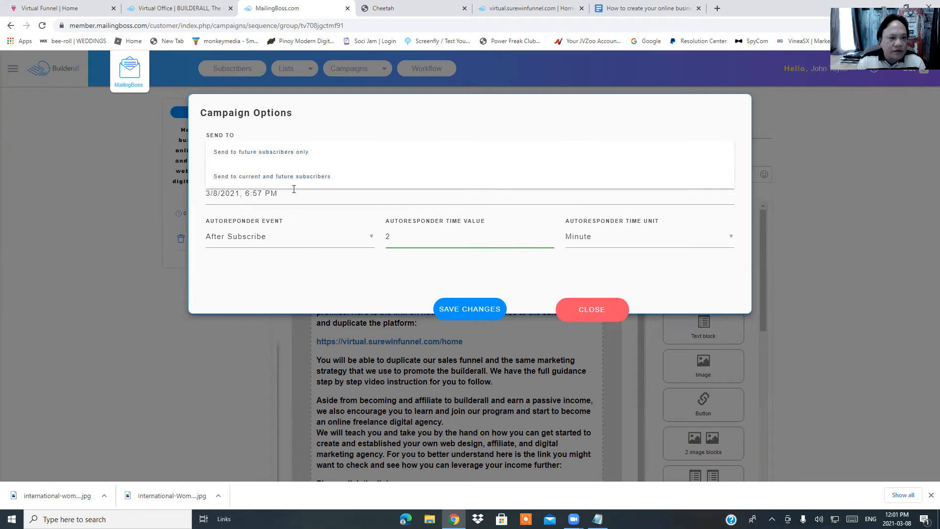
left_click(320, 177)
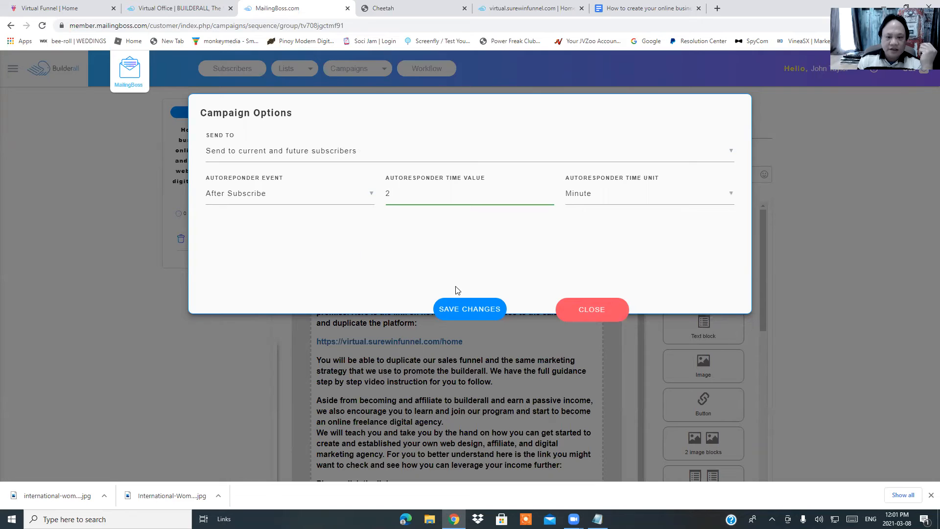
left_click(463, 314)
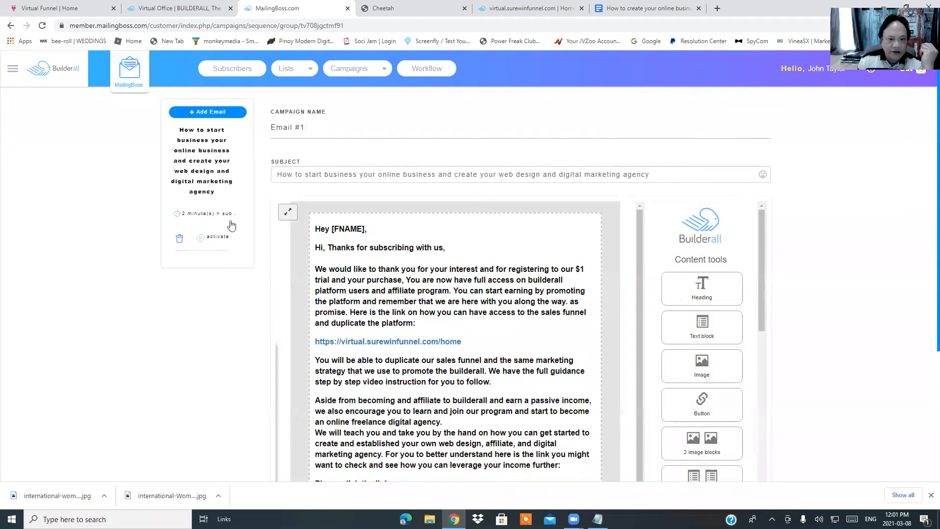
Add a second 'Sequence Message' email below the How to start business email
scroll(504, 333, "down", 1)
scroll(503, 333, "down", 6)
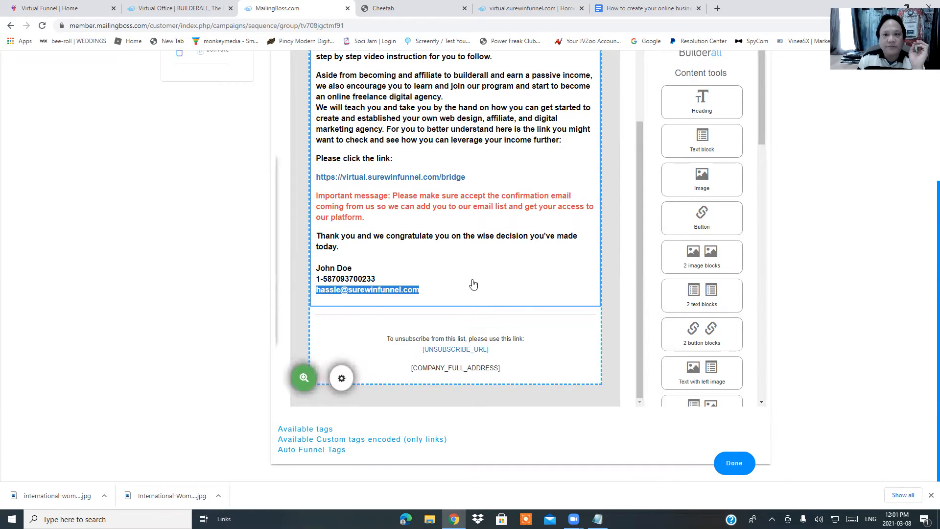
scroll(473, 284, "up", 3)
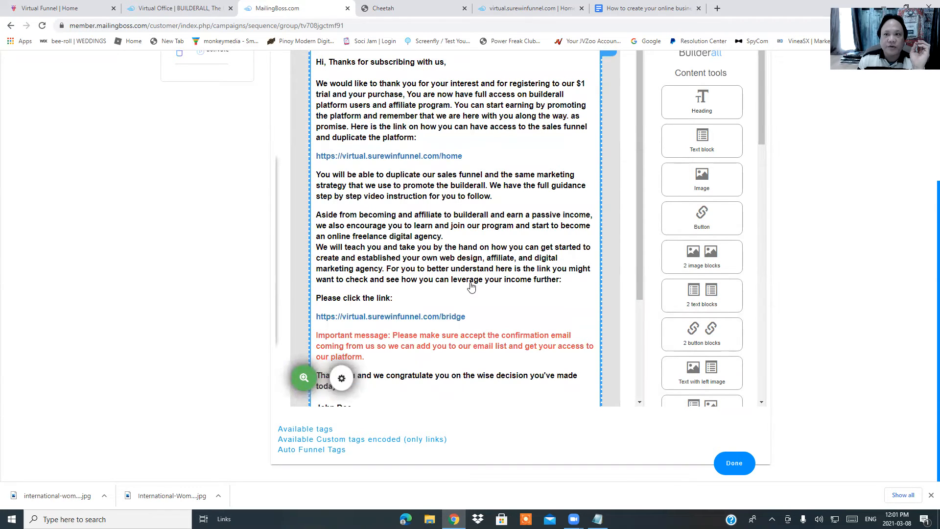
scroll(603, 286, "up", 4)
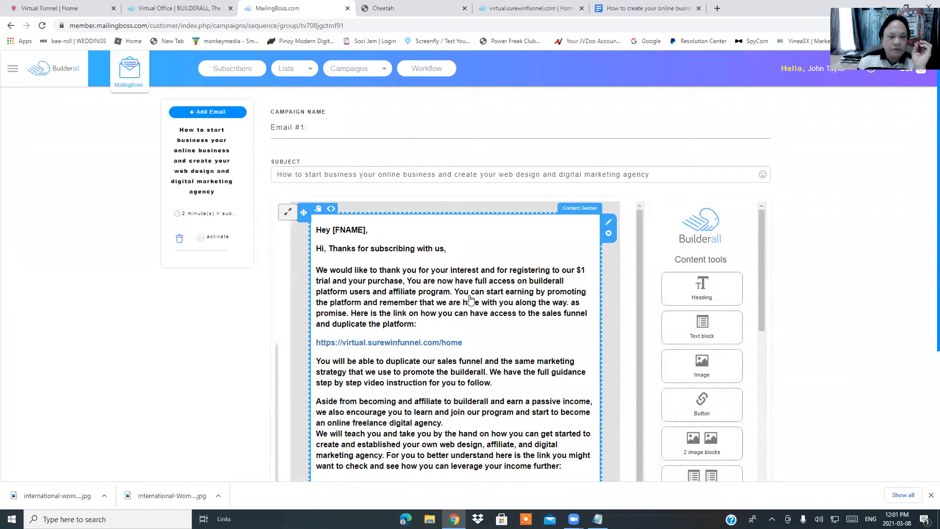
left_click(211, 112)
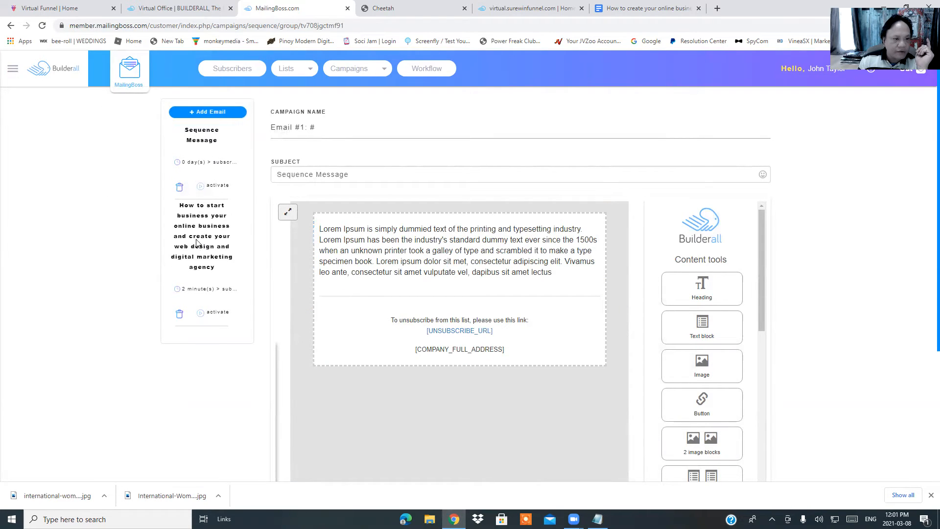
Open the new Sequence Message email and find the Email #2 section in the swipes Doc
left_click(204, 142)
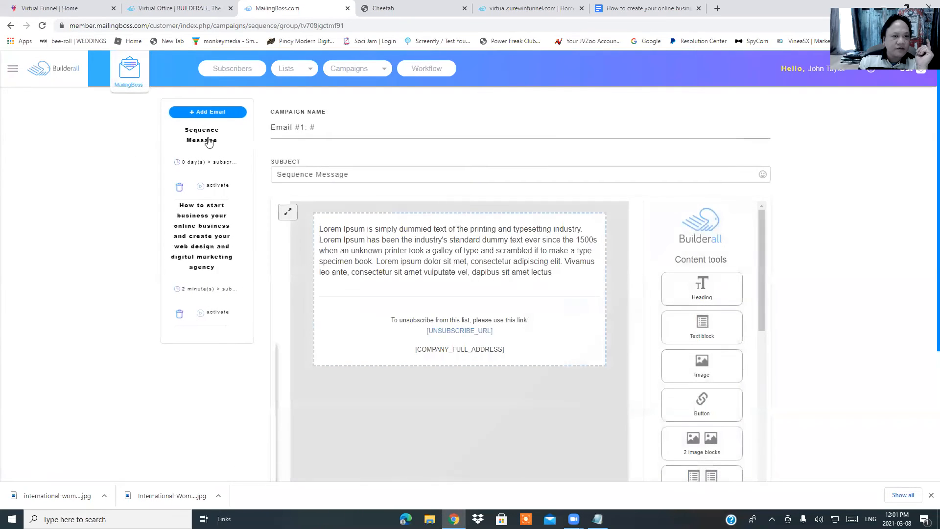
left_click(337, 131)
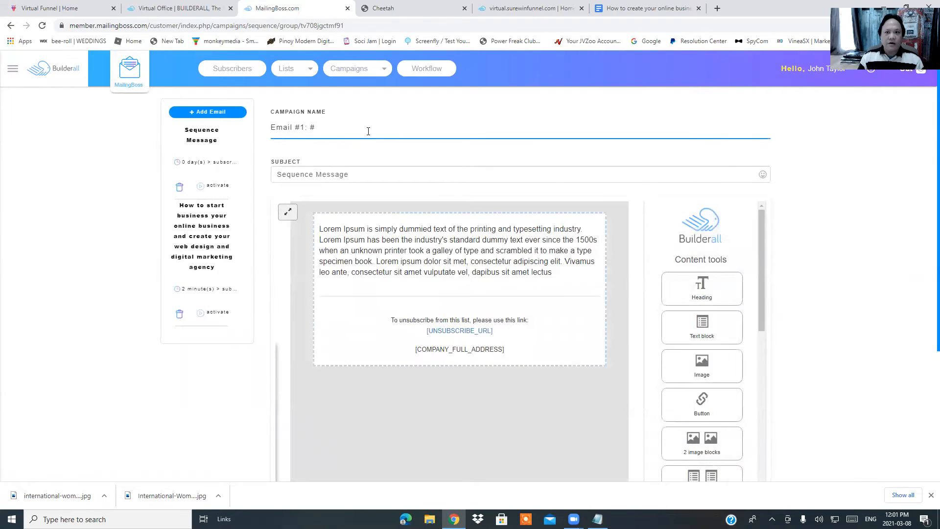
left_click(637, 10)
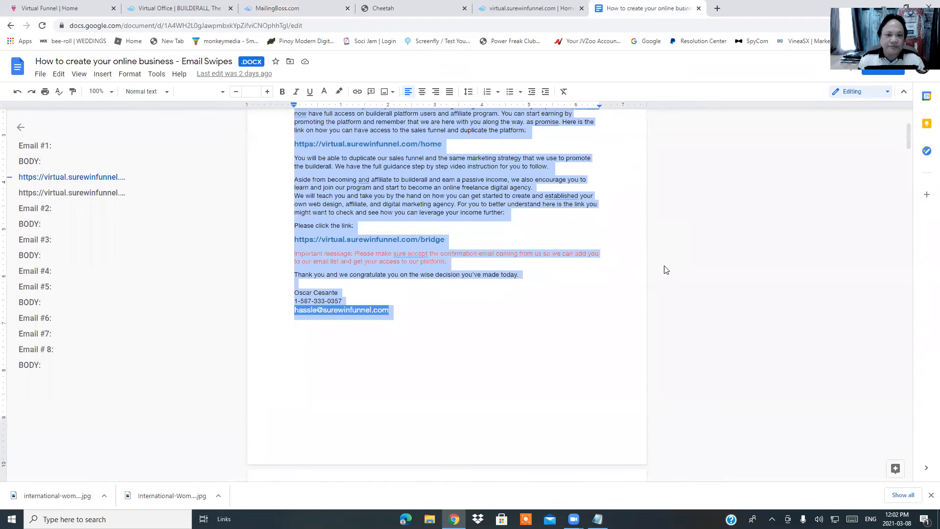
scroll(666, 270, "up", 3)
scroll(502, 236, "down", 8)
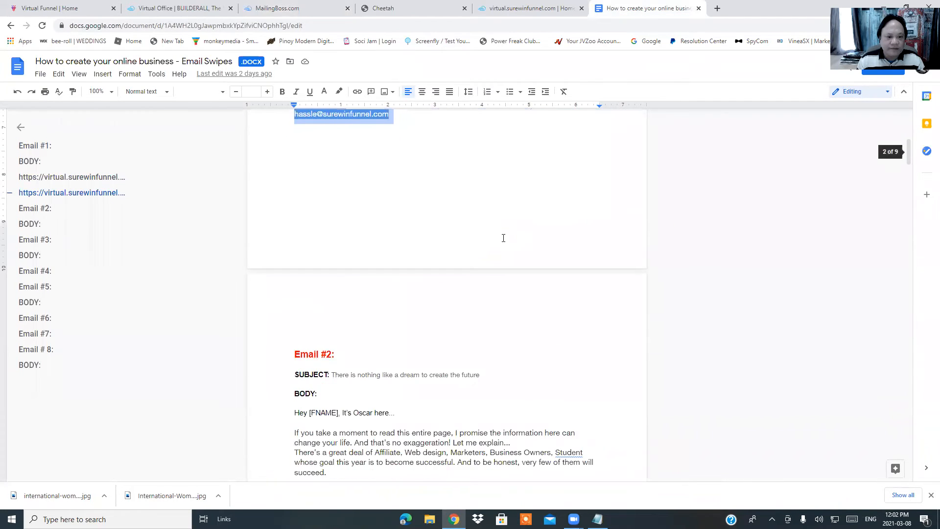
scroll(440, 258, "down", 3)
scroll(442, 258, "up", 3)
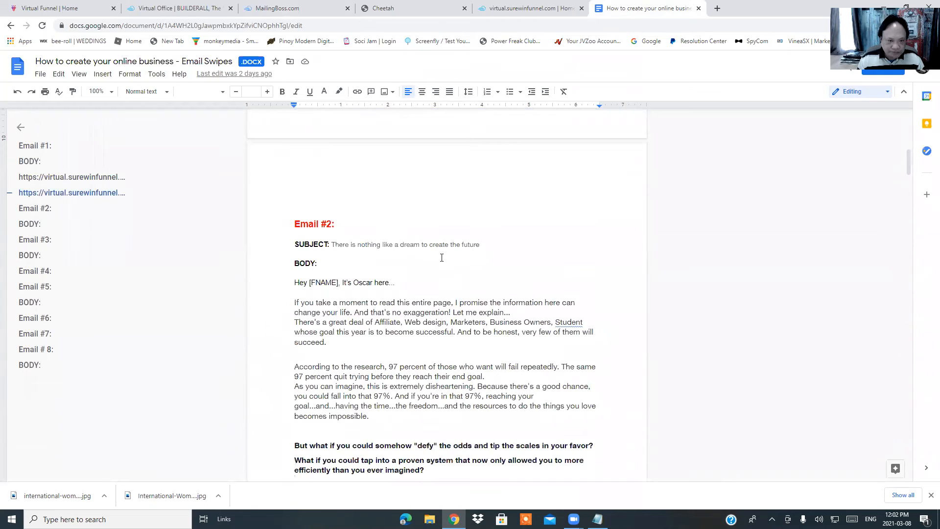
Copy 'Email #2:' from the Doc and paste it as the campaign name
left_click_drag(293, 223, 337, 225)
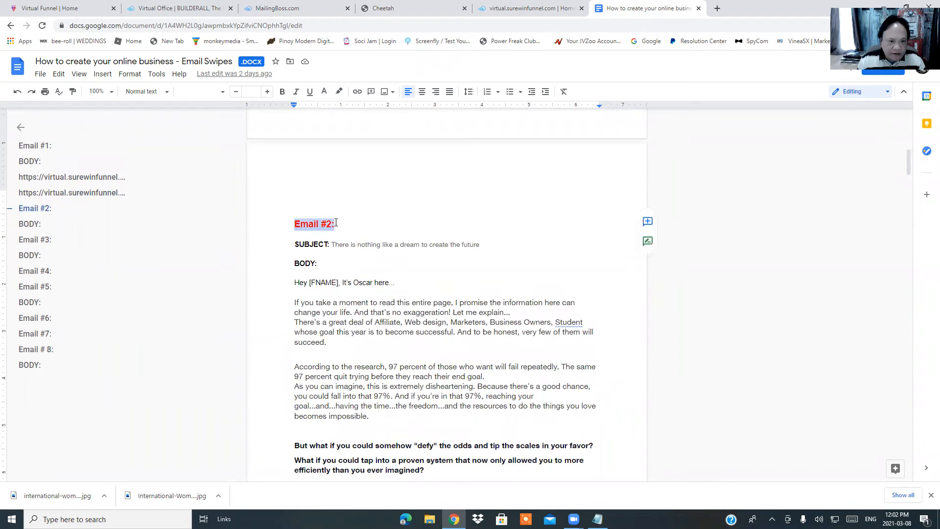
right_click(323, 223)
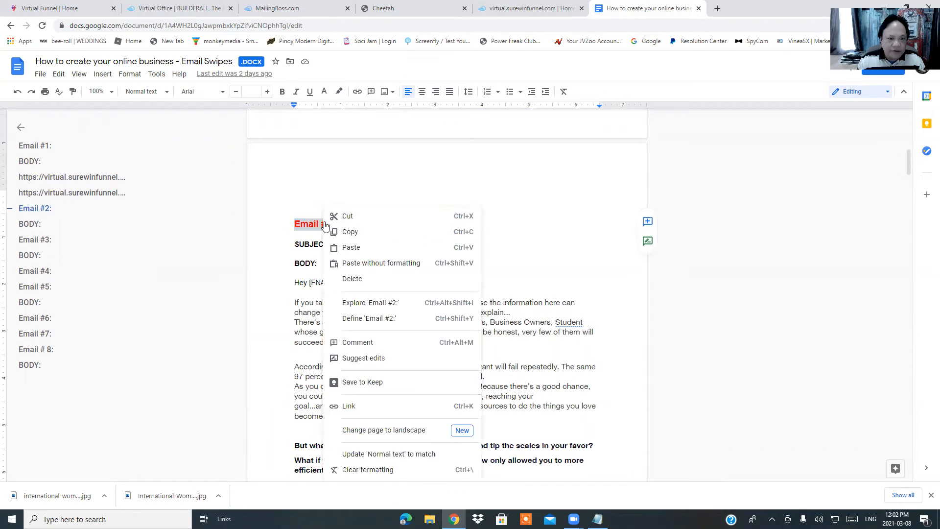
left_click(360, 232)
left_click(275, 9)
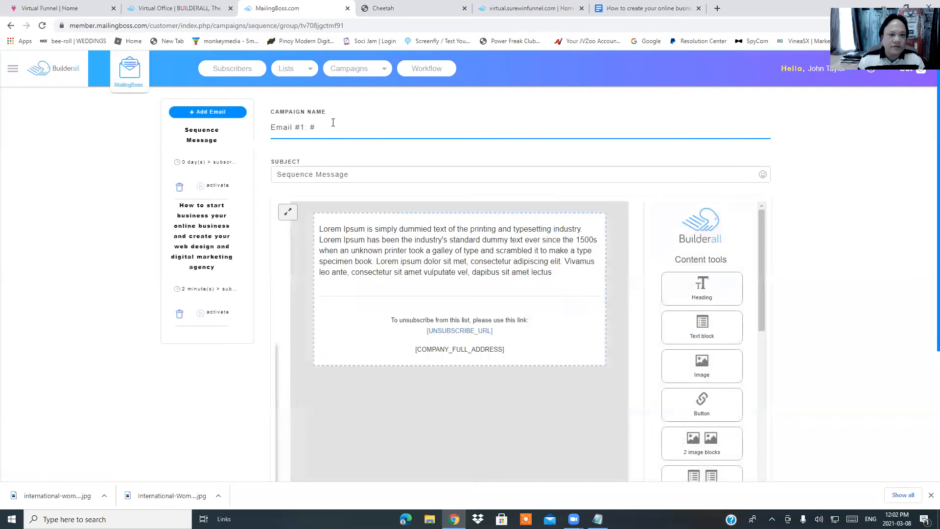
key("BackSpace")
key("BackSpace")
key("BackSpace")
key("BackSpace")
key("BackSpace")
key("BackSpace")
key("BackSpace")
key("BackSpace")
key("BackSpace")
key("BackSpace")
key("BackSpace")
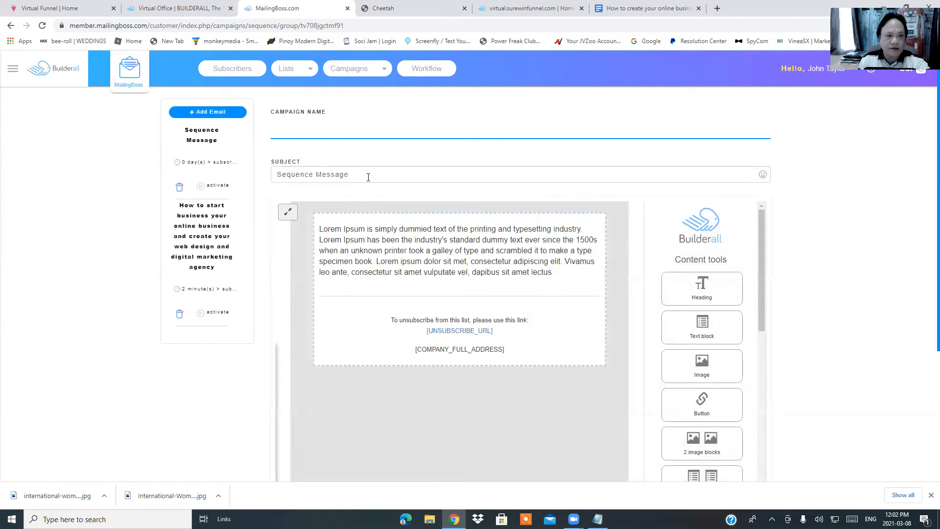
right_click(368, 173)
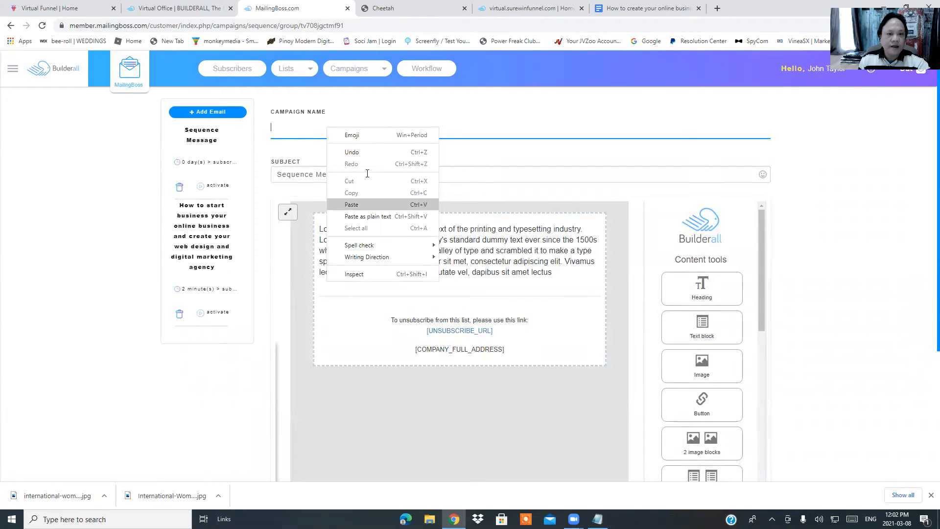
left_click(351, 204)
Set the subject to 'There is nothing like a dream to create the future' from the Doc
left_click(367, 173)
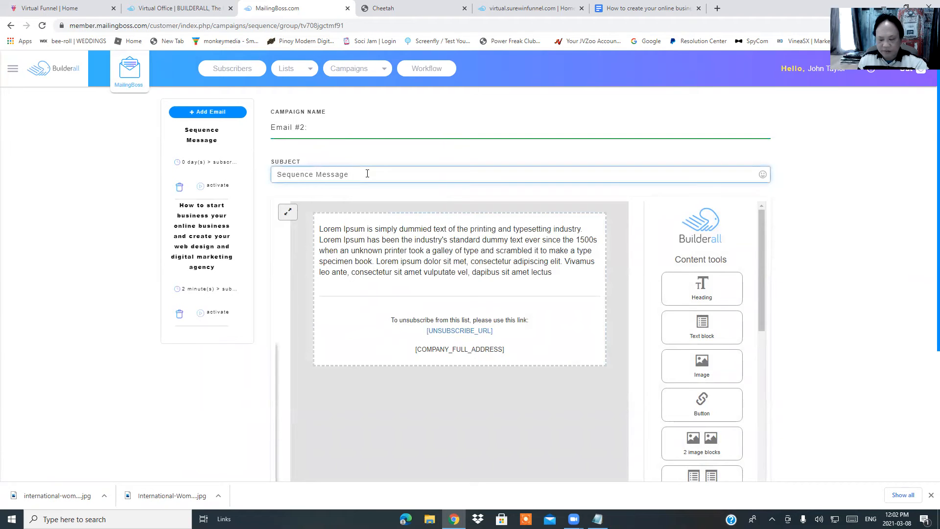
key("BackSpace")
key("BackSpace")
key("BackSpace")
key("BackSpace")
key("BackSpace")
key("BackSpace")
key("BackSpace")
key("BackSpace")
key("BackSpace")
key("BackSpace")
key("BackSpace")
key("BackSpace")
key("BackSpace")
key("BackSpace")
key("BackSpace")
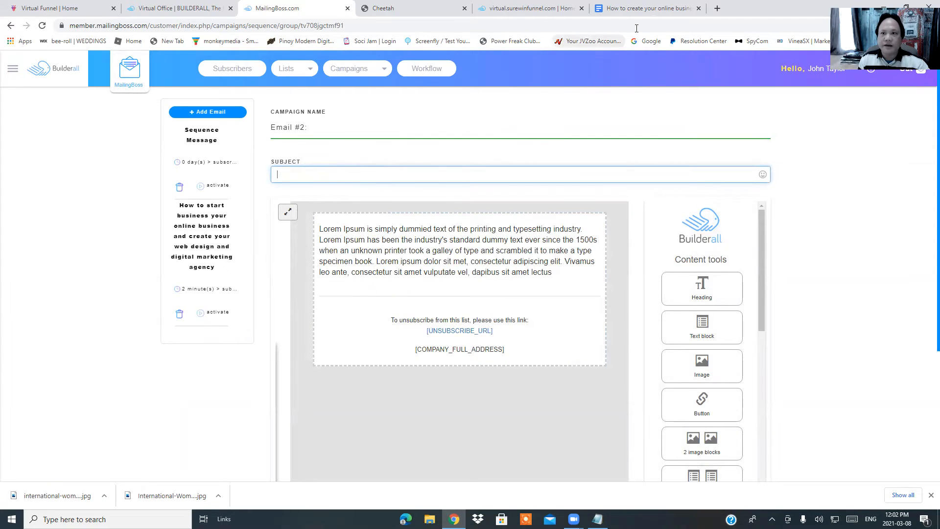
left_click(647, 7)
scroll(411, 209, "down", 2)
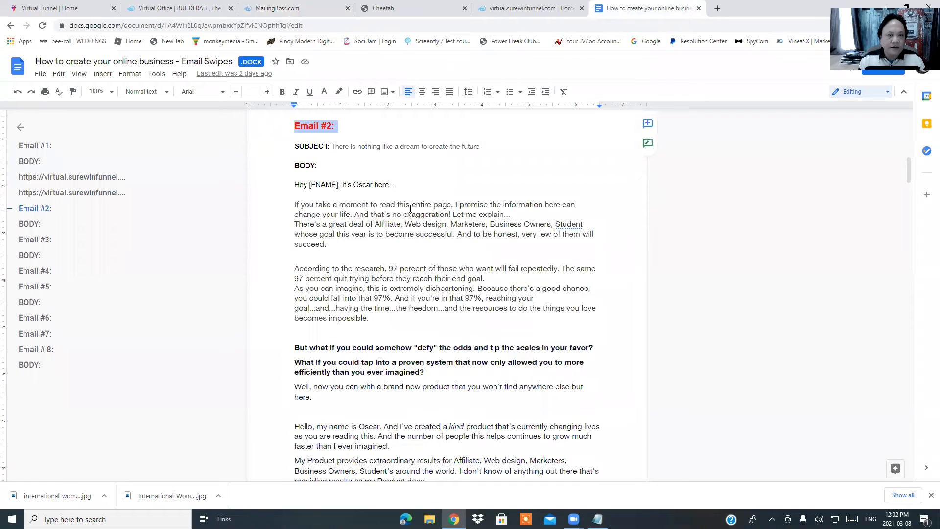
left_click_drag(332, 147, 475, 146)
right_click(474, 146)
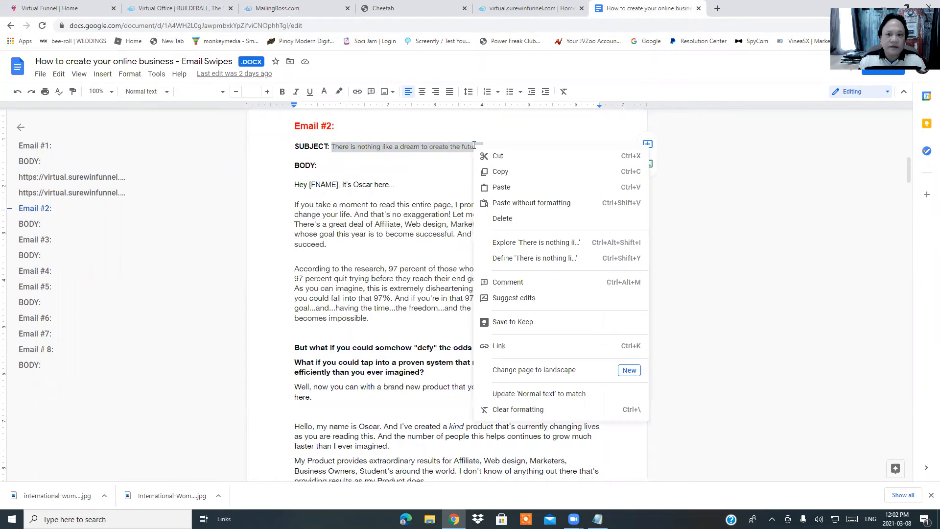
left_click(500, 172)
left_click(319, 15)
left_click(325, 174)
right_click(326, 176)
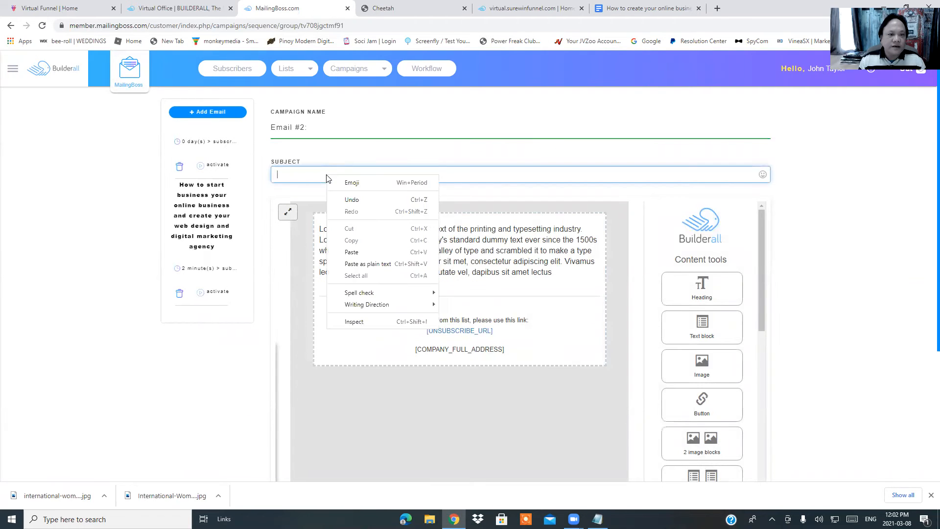
left_click(359, 253)
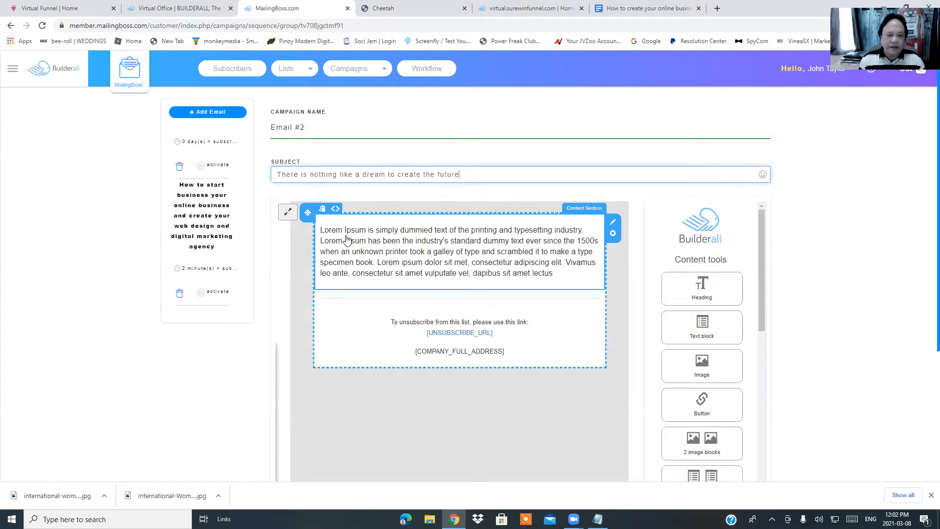
left_click(632, 7)
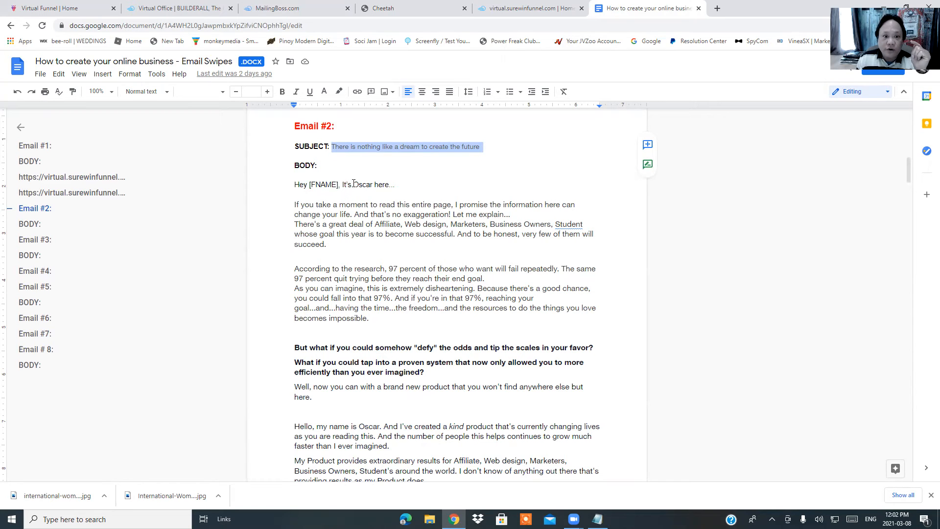
Copy the whole Email #2 body text from the swipes Doc
left_click_drag(297, 184, 534, 164)
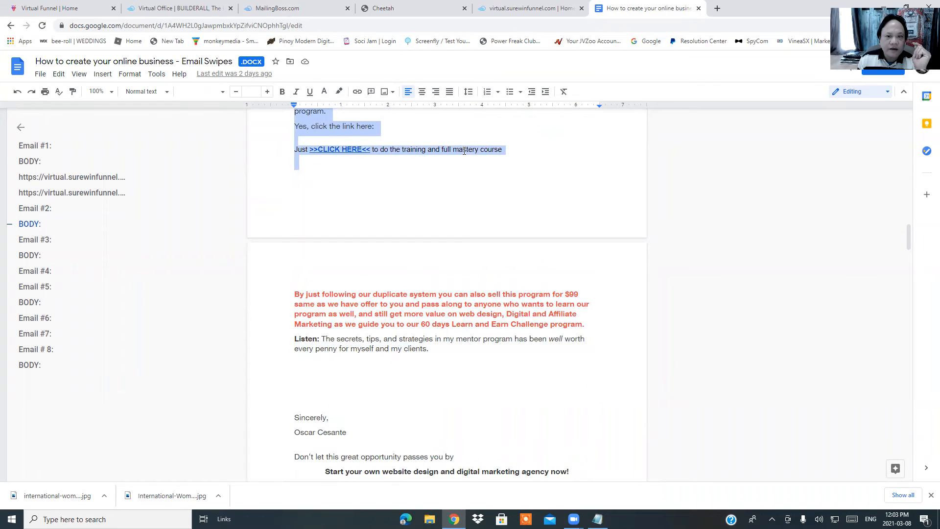
right_click(464, 151)
left_click(501, 180)
Delete the Lorem Ipsum placeholder text from the new email's body
left_click(273, 8)
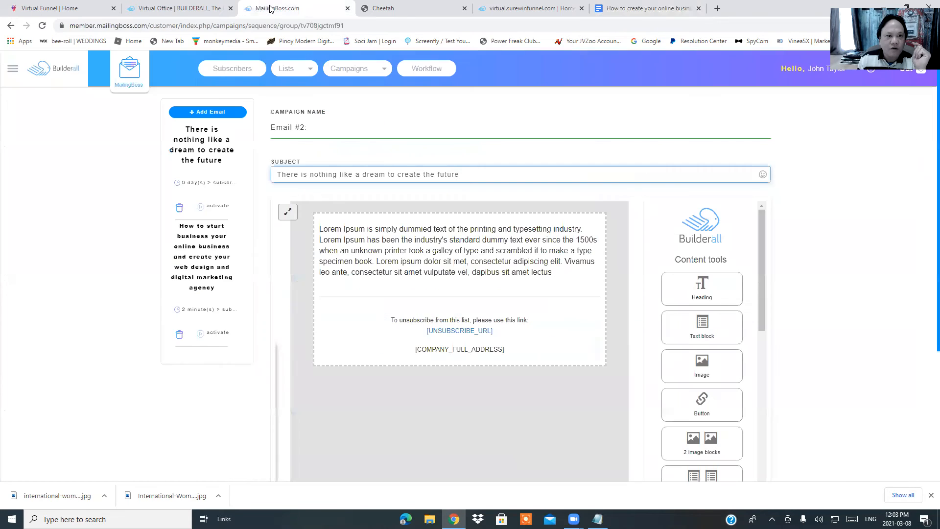
left_click(369, 238)
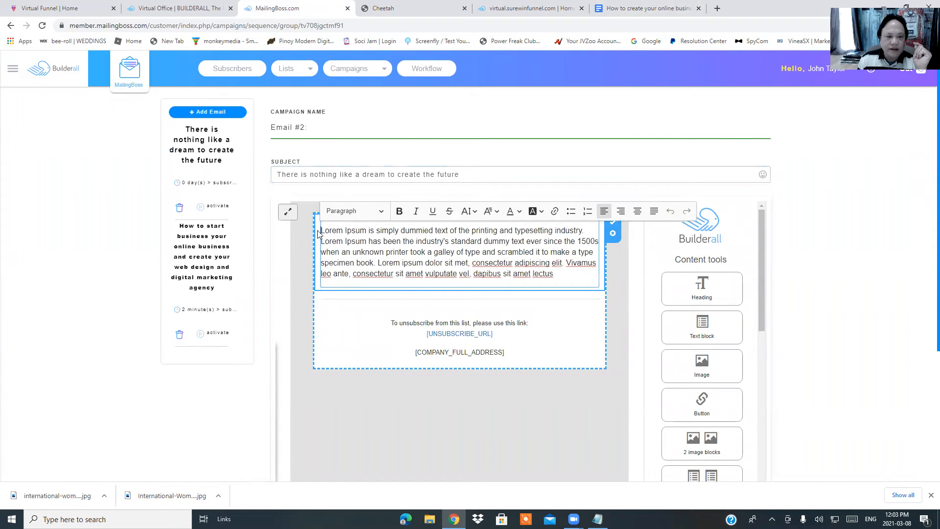
left_click_drag(322, 230, 539, 276)
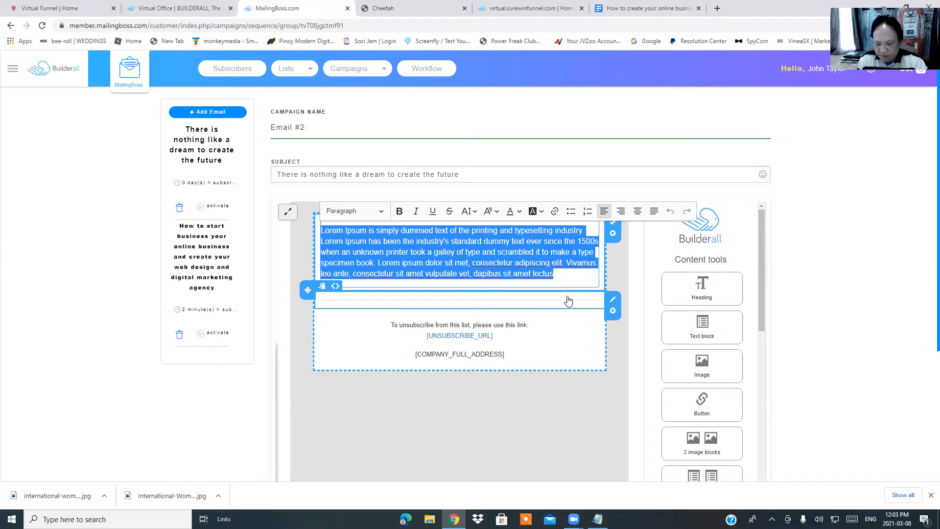
key("BackSpace")
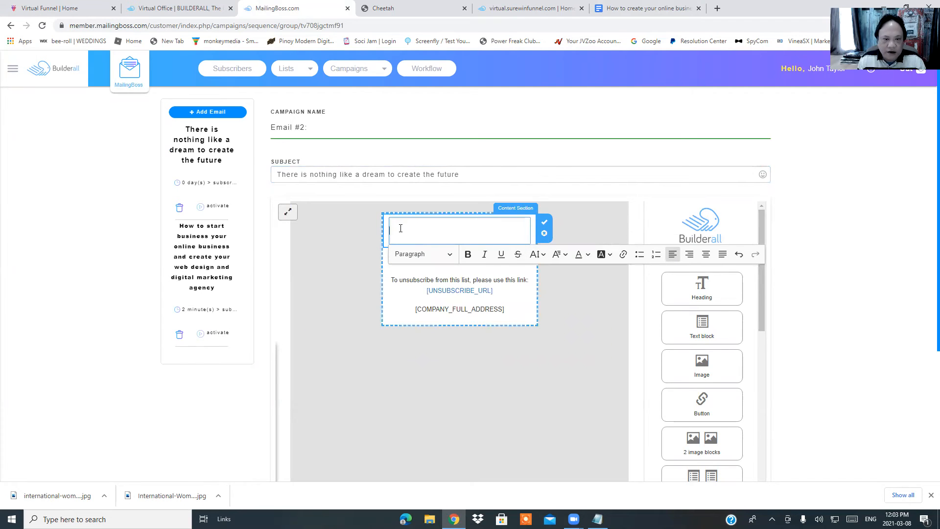
Paste the Email #2 body into the editor and check it through the CLICK HERE line
right_click(401, 228)
left_click(429, 304)
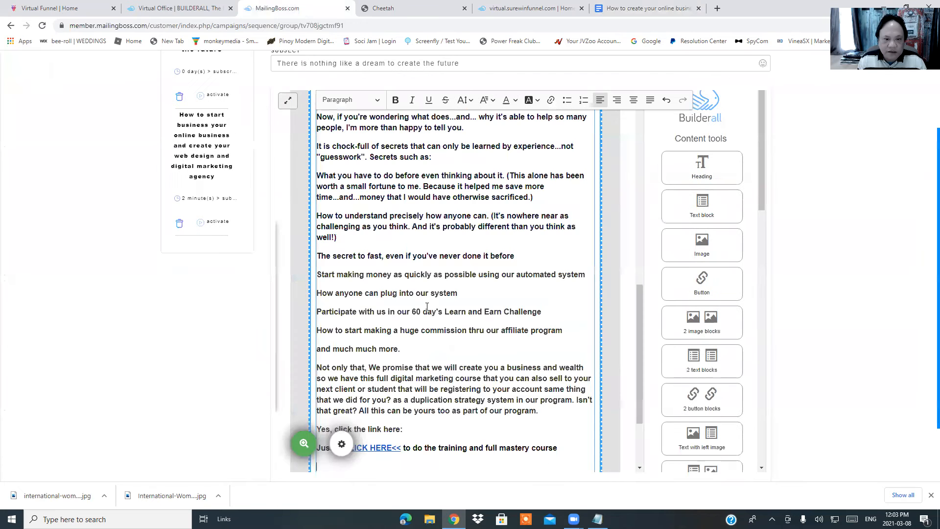
scroll(427, 307, "down", 3)
scroll(429, 279, "up", 5)
scroll(429, 279, "up", 10)
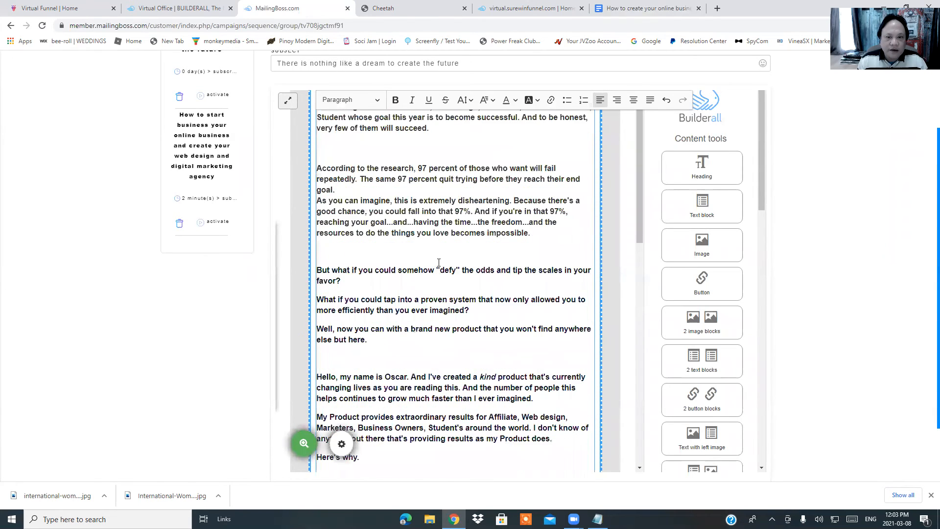
scroll(436, 260, "up", 3)
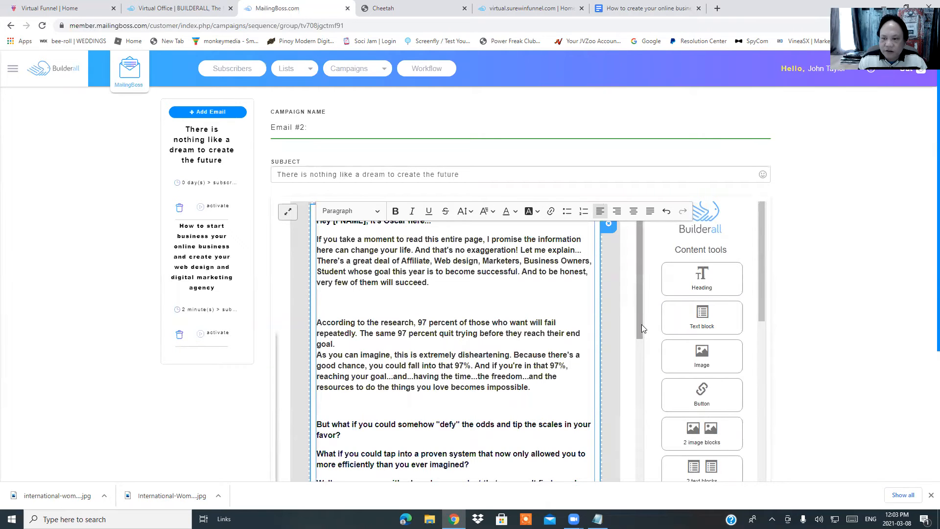
left_click_drag(641, 310, 643, 214)
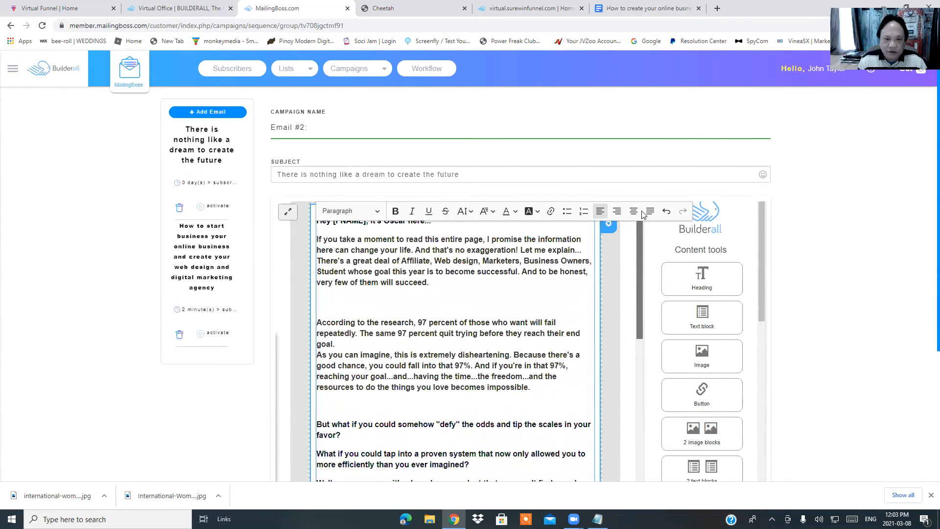
Select all of the pasted Email #2 body text
left_click_drag(318, 226, 344, 227)
left_click(318, 227)
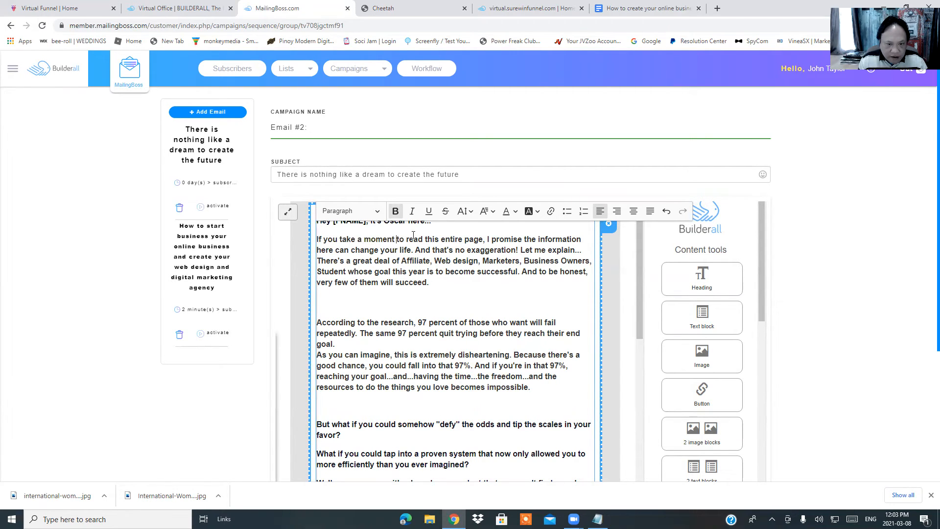
left_click_drag(319, 225, 554, 433)
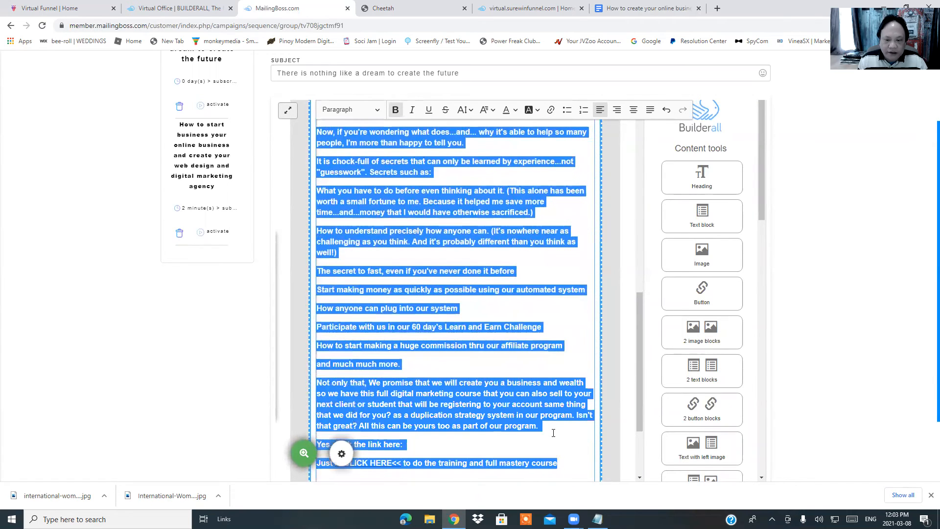
scroll(568, 372, "down", 4)
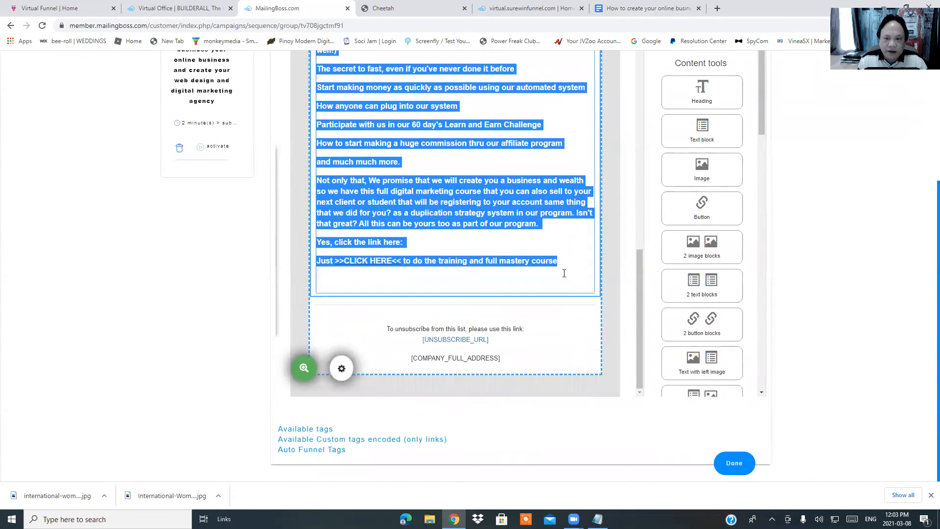
scroll(564, 274, "up", 10)
scroll(565, 265, "up", 6)
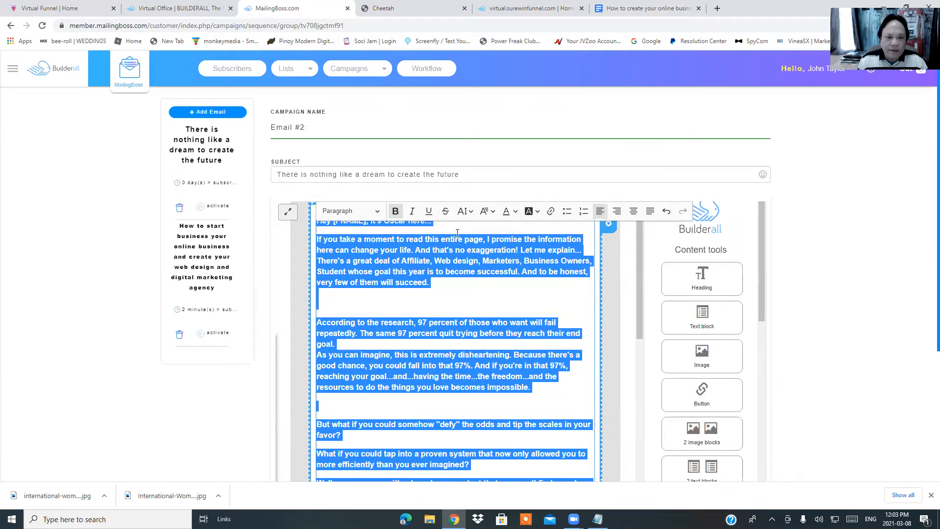
Remove the bold formatting from the whole Email #2 body
left_click(395, 212)
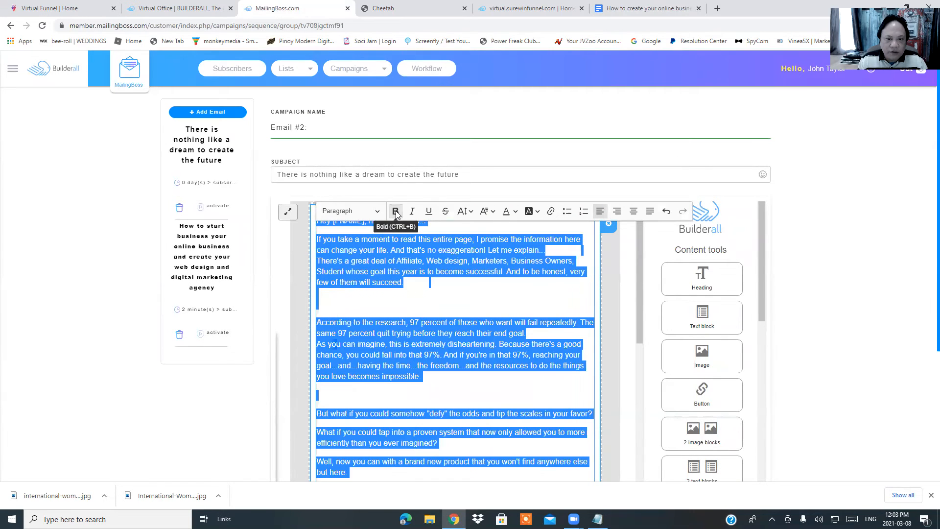
left_click(495, 304)
scroll(467, 300, "down", 2)
scroll(452, 319, "down", 5)
scroll(442, 323, "down", 8)
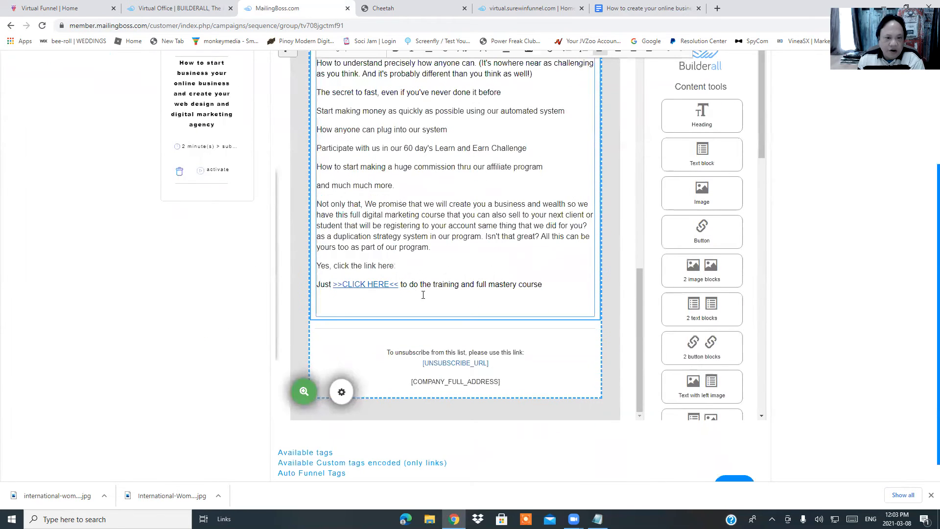
scroll(464, 282, "up", 3)
scroll(462, 268, "up", 10)
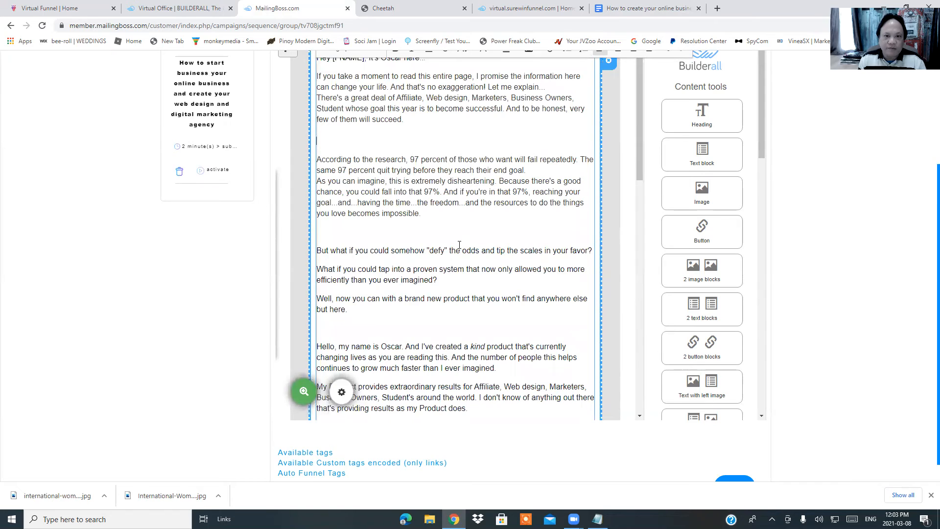
scroll(464, 262, "up", 3)
Review the Email #2 body and finish editing it with Done
left_click(475, 308)
scroll(460, 314, "down", 3)
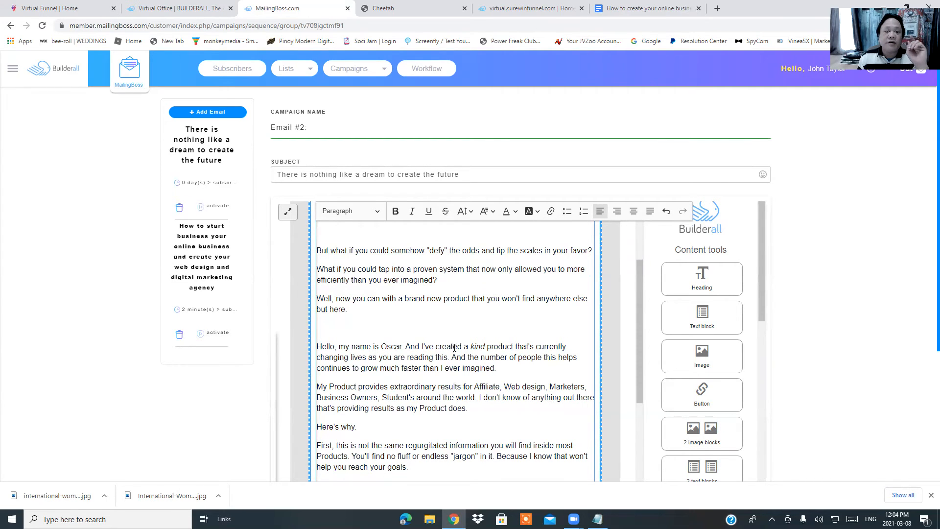
scroll(456, 342, "down", 3)
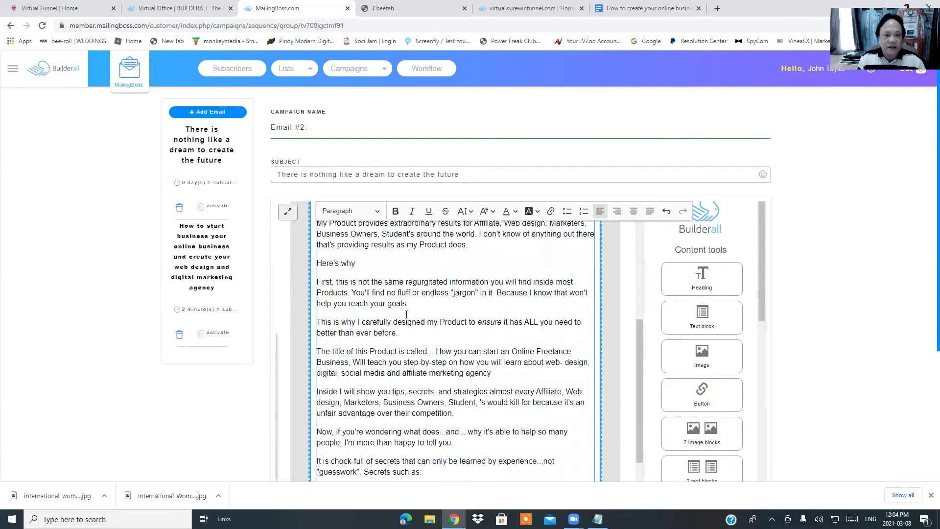
scroll(410, 313, "up", 4)
scroll(411, 314, "down", 7)
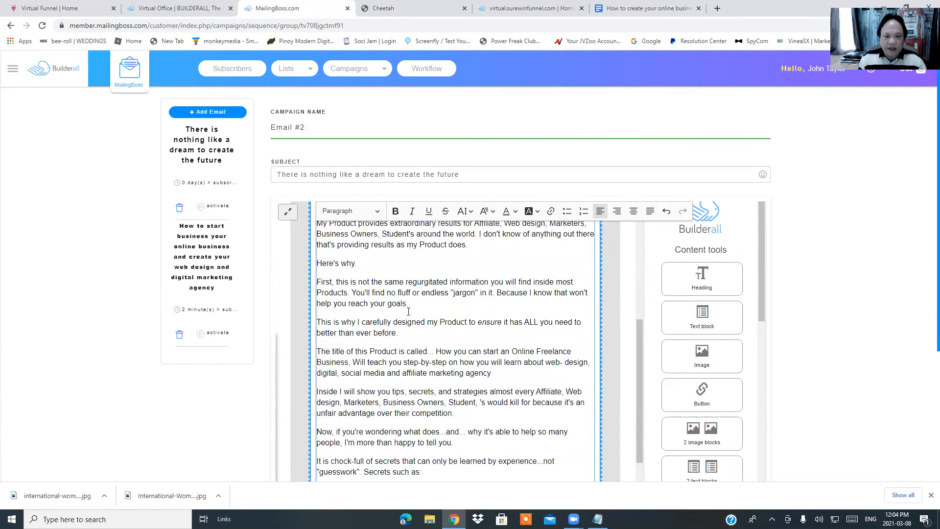
scroll(686, 313, "down", 5)
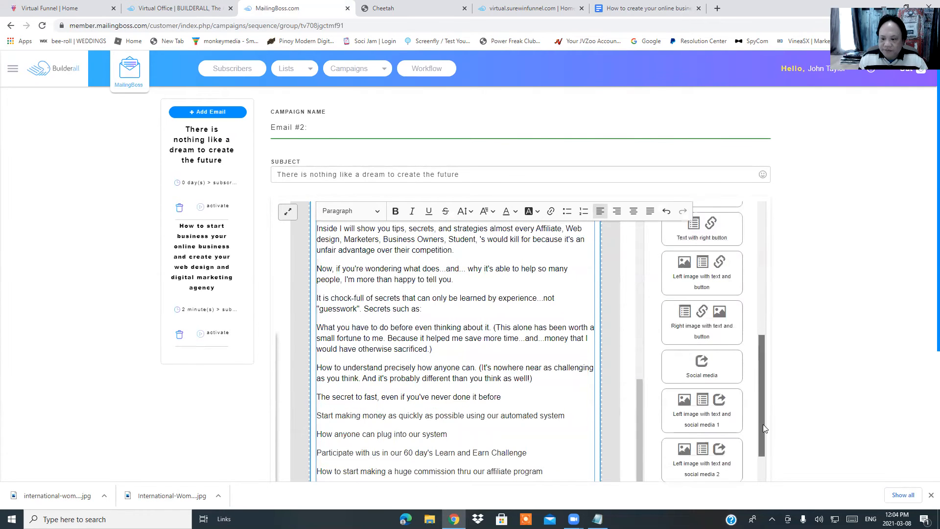
scroll(783, 421, "down", 3)
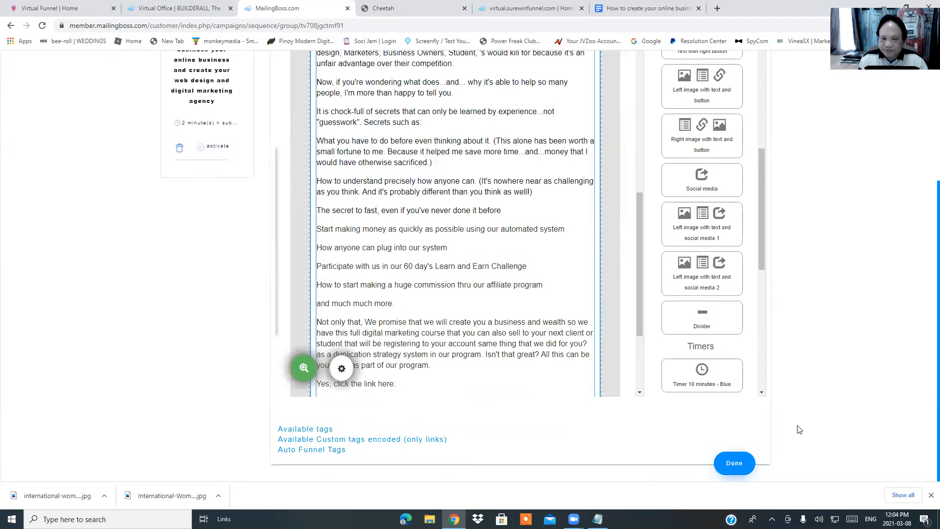
left_click(735, 463)
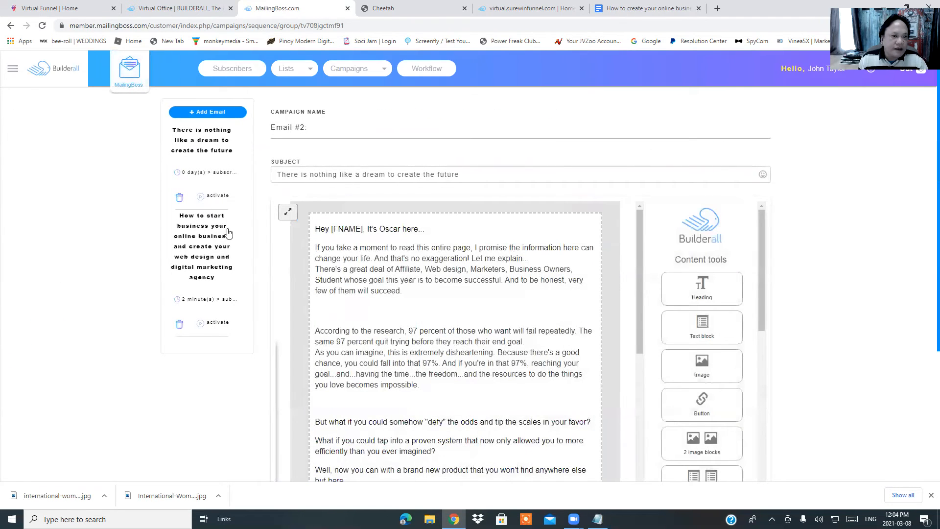
Set Email #2's autoresponder delay to 15 Minute after subscribe and save the changes
left_click(202, 141)
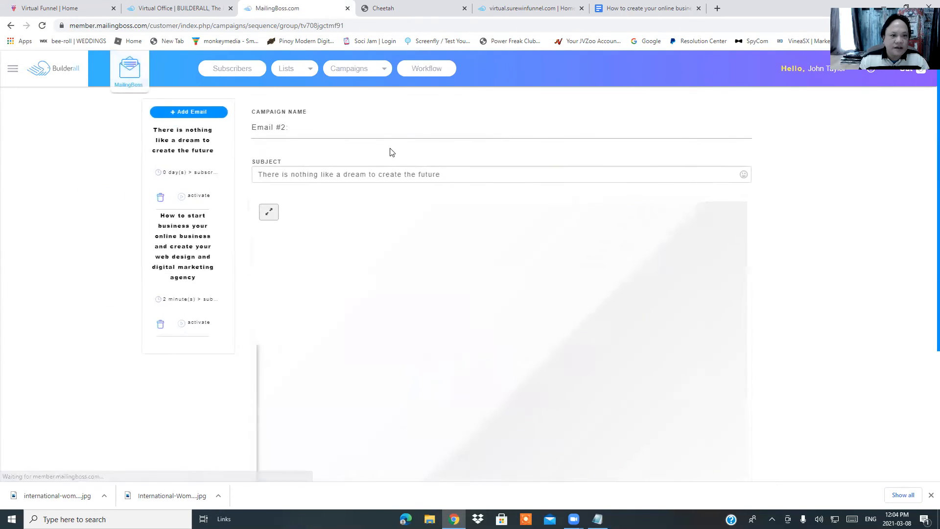
left_click(194, 176)
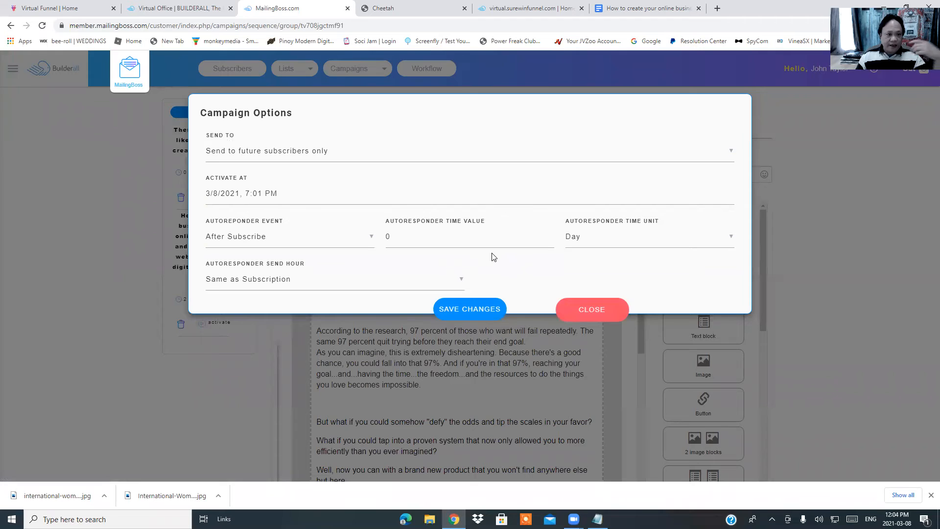
left_click(518, 237)
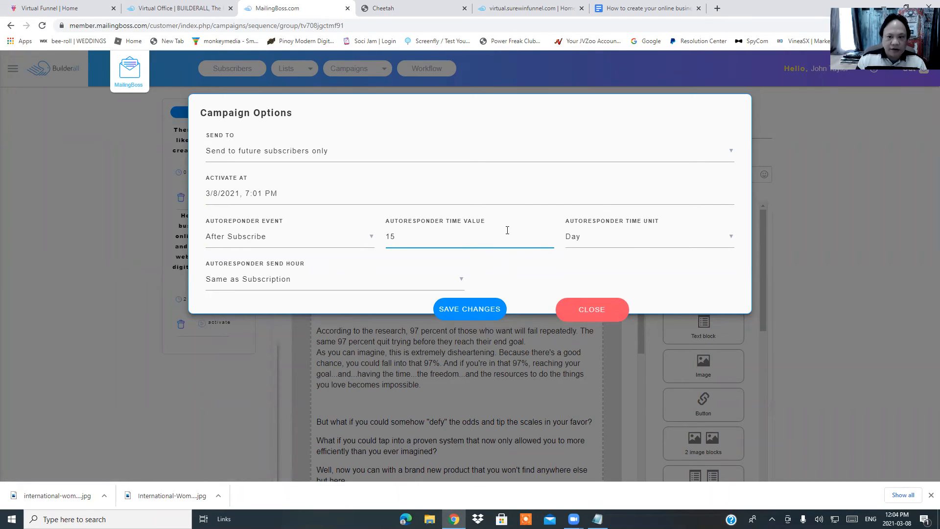
left_click(634, 242)
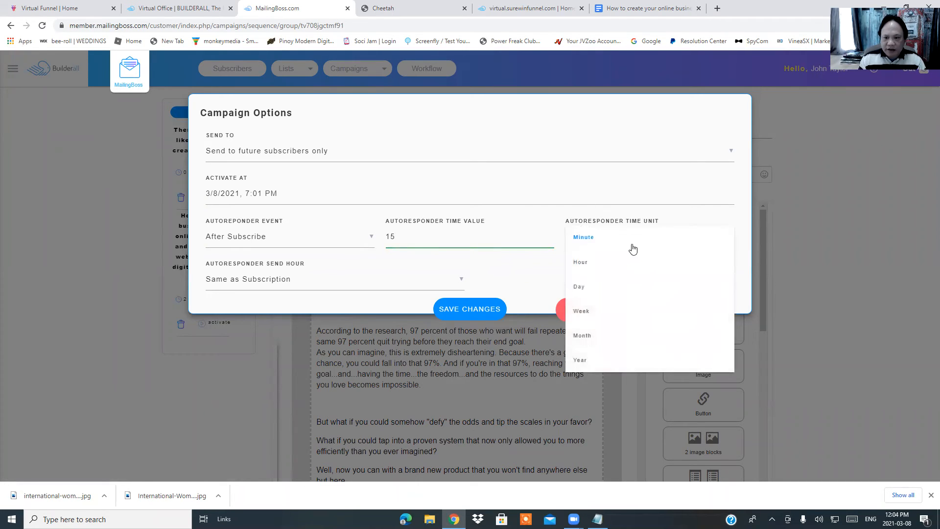
left_click(601, 244)
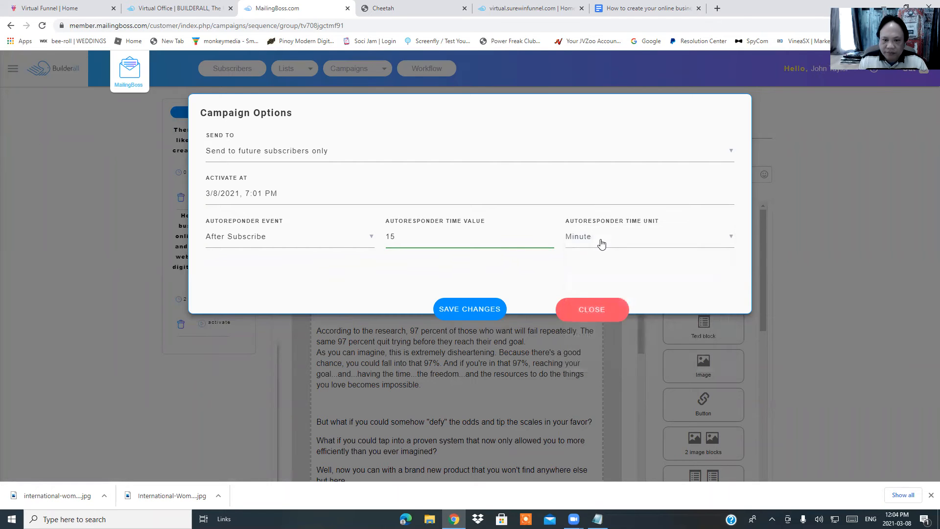
left_click(469, 311)
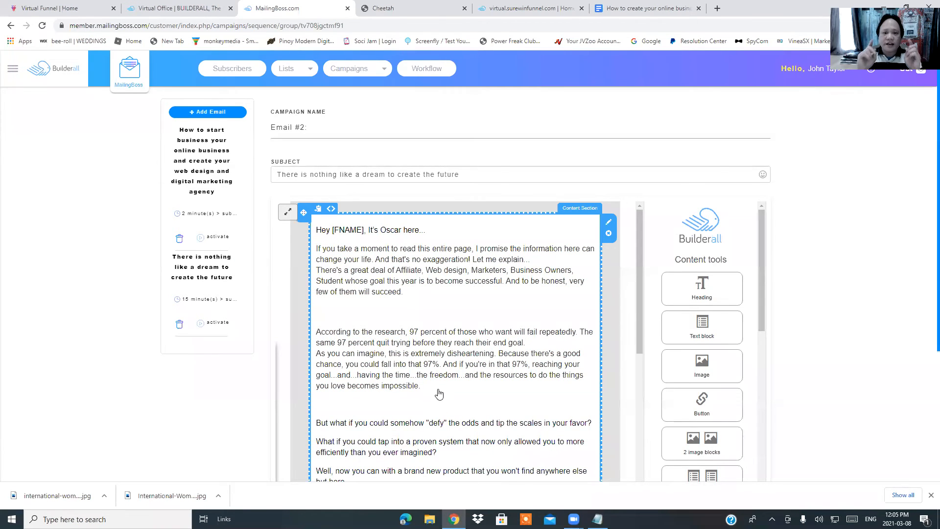
Switch to the 'How to create your online business' Google Doc tab
left_click(620, 7)
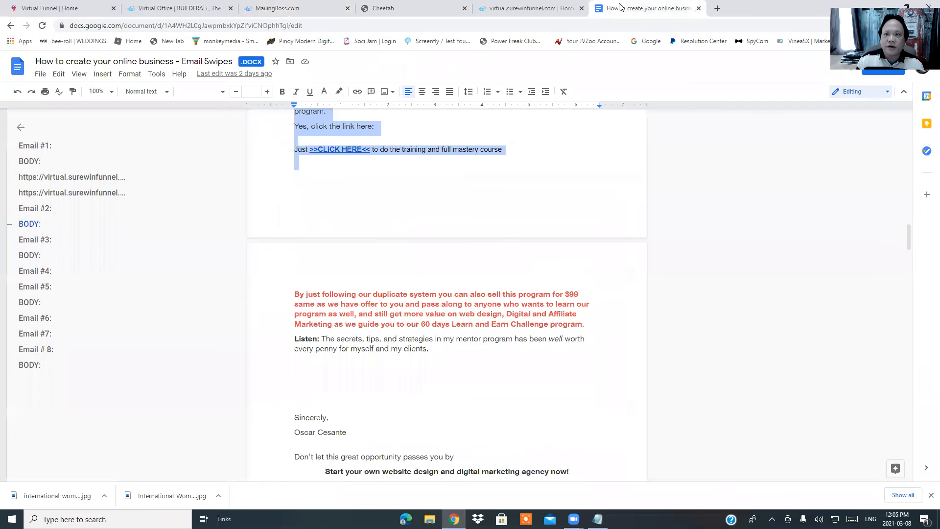
Copy the 'Email #3:' heading from the doc and go back to the MailingBoss sequence
scroll(613, 245, "up", 3)
scroll(612, 248, "down", 3)
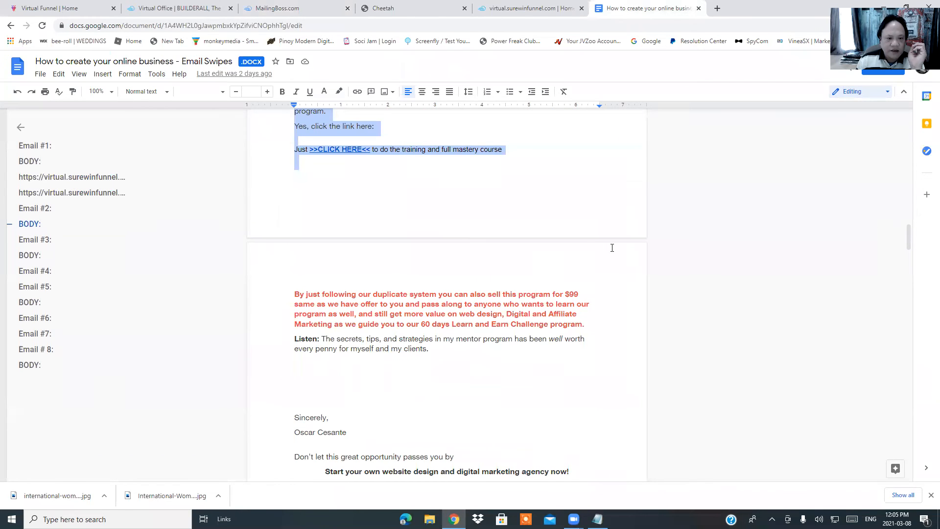
scroll(611, 249, "down", 3)
scroll(611, 249, "down", 3)
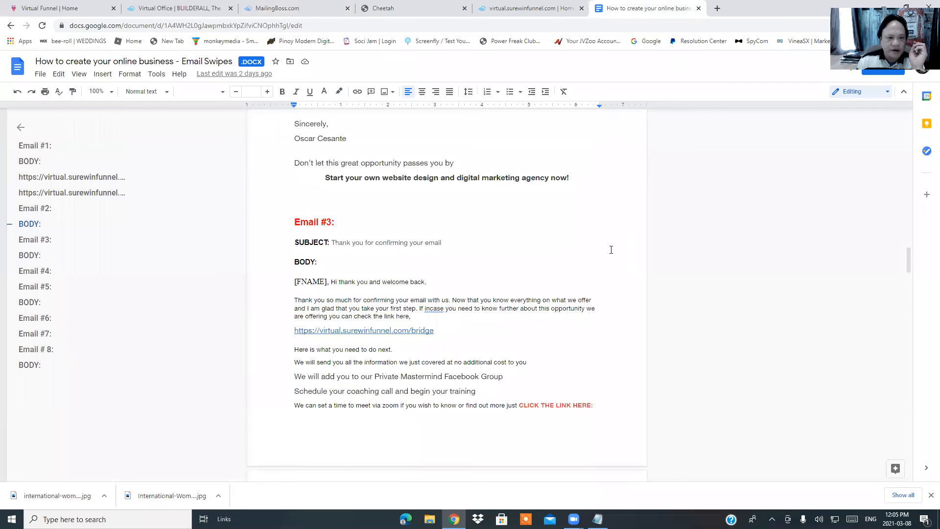
left_click_drag(295, 220, 339, 223)
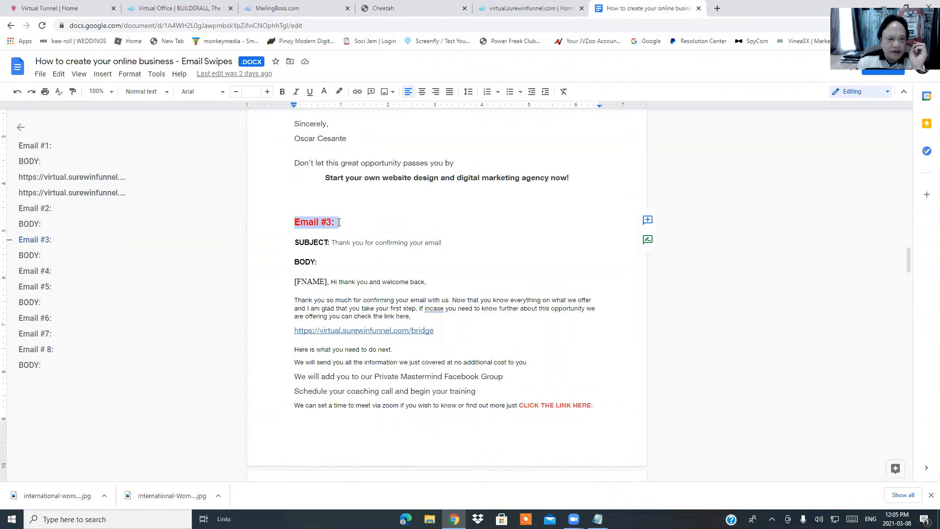
right_click(326, 223)
left_click(345, 232)
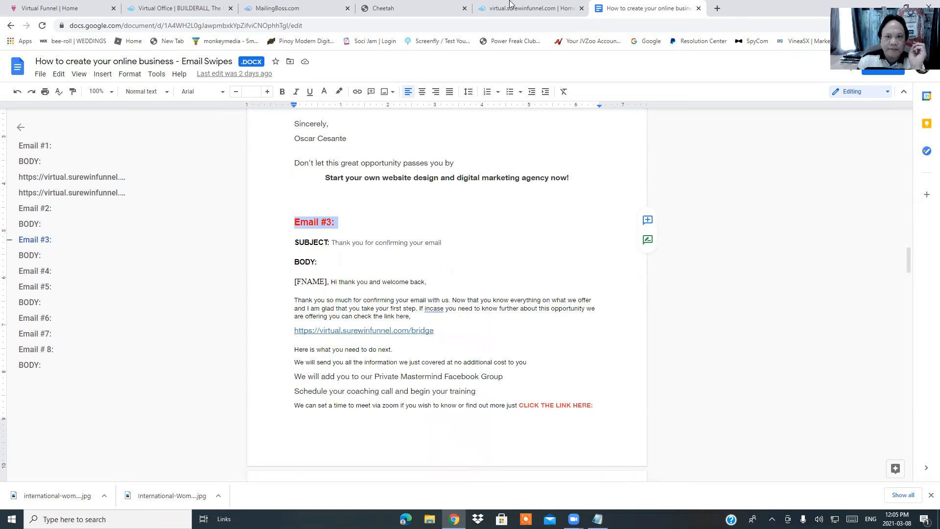
left_click(268, 8)
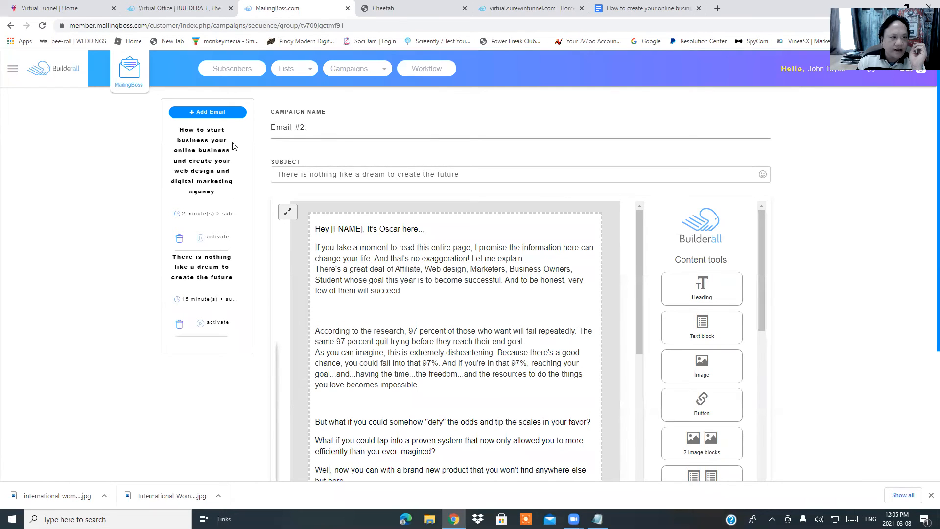
Add a new email to the sequence and name it 'Email #3:'
left_click(208, 114)
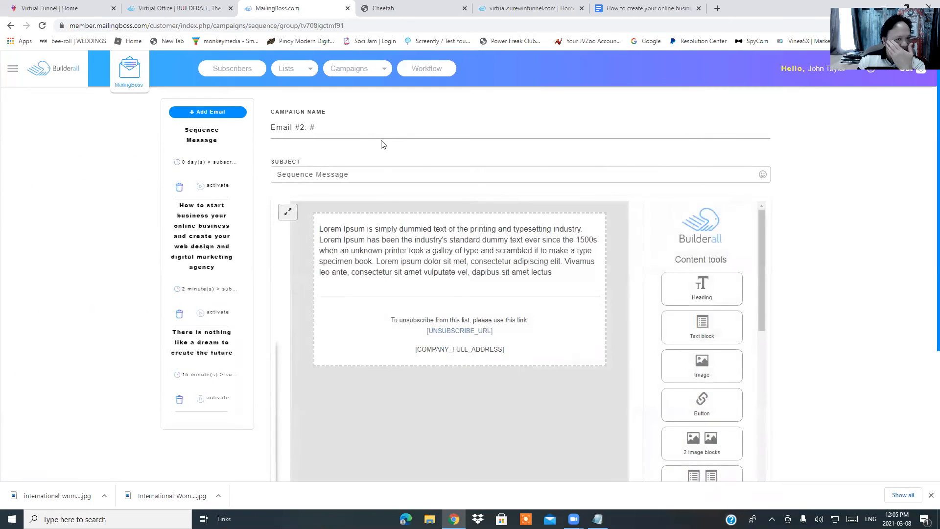
left_click(349, 129)
key("ctrl+a")
key("BackSpace")
right_click(299, 131)
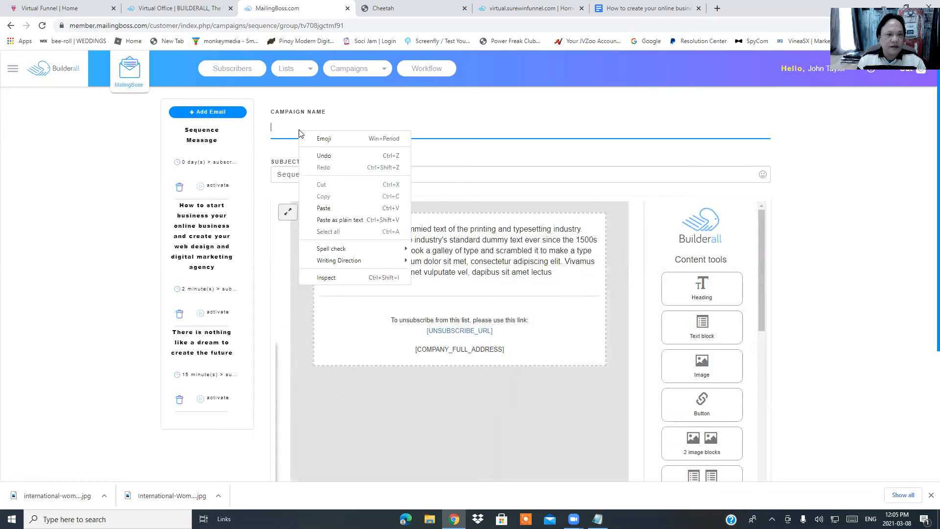
left_click(326, 207)
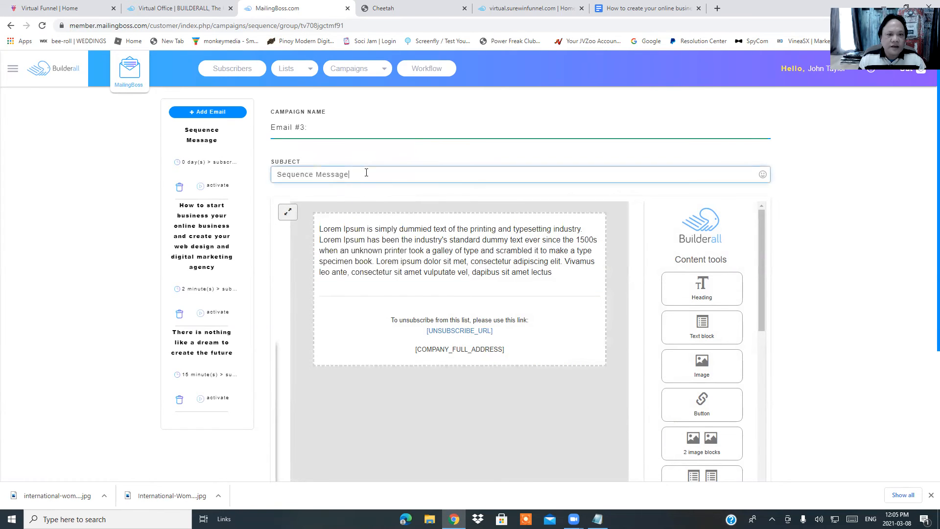
Replace the 'Sequence Message' subject with 'Thank you for confirming your email' copied from the doc
left_click(641, 8)
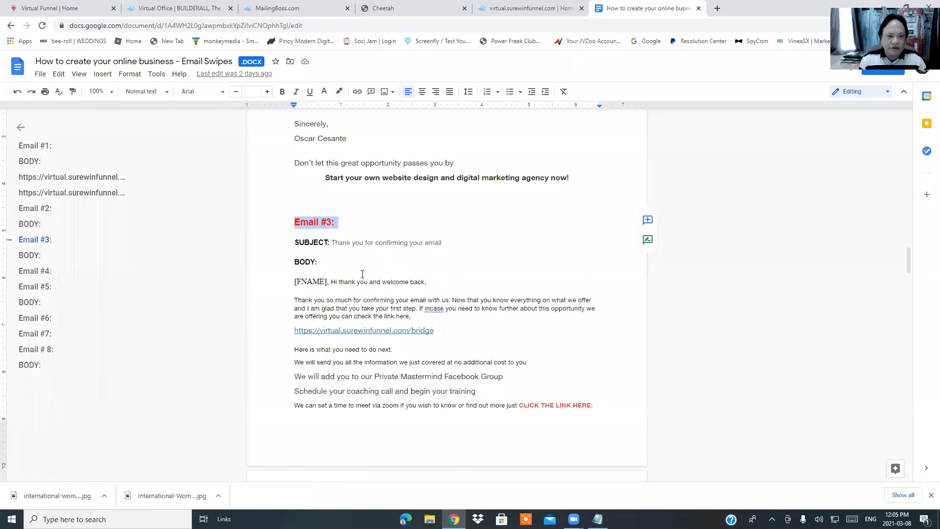
left_click_drag(331, 242, 443, 242)
right_click(426, 244)
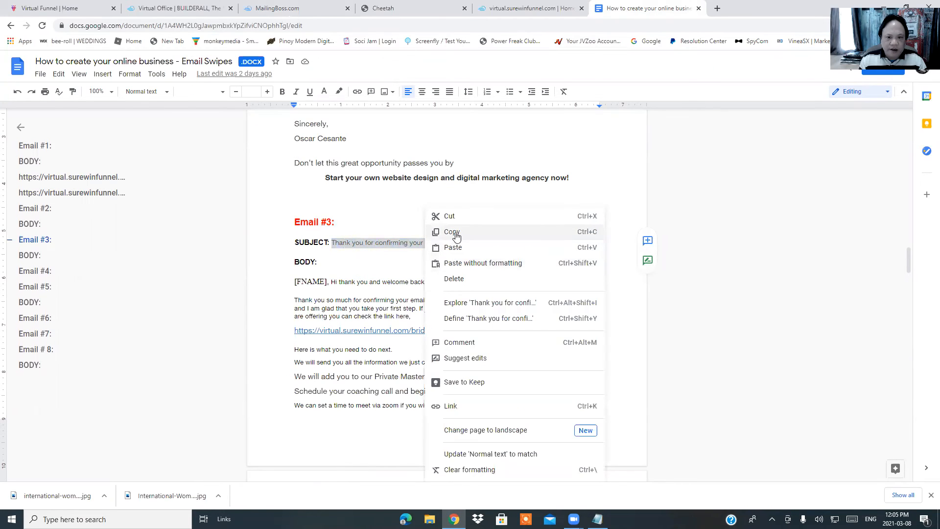
left_click(448, 232)
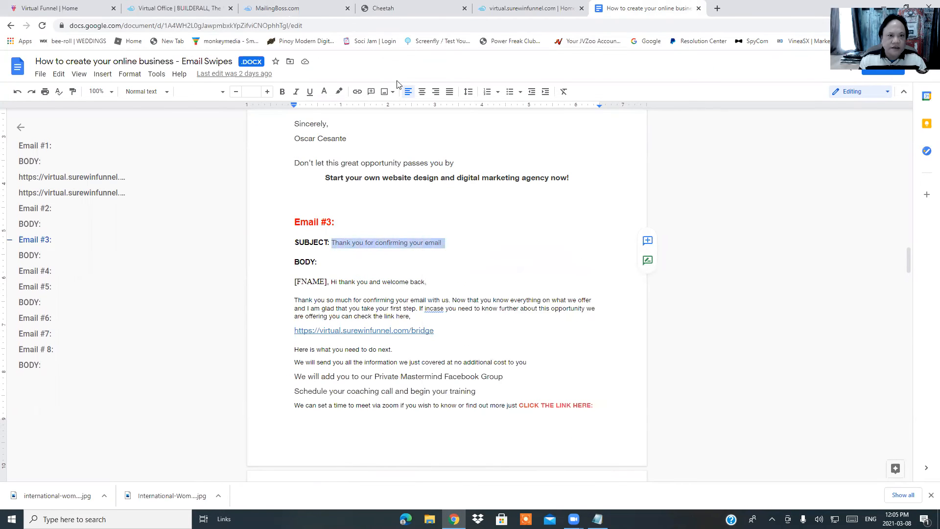
left_click(290, 11)
left_click(365, 172)
key("ctrl+BackSpace")
key("ctrl+BackSpace")
right_click(334, 177)
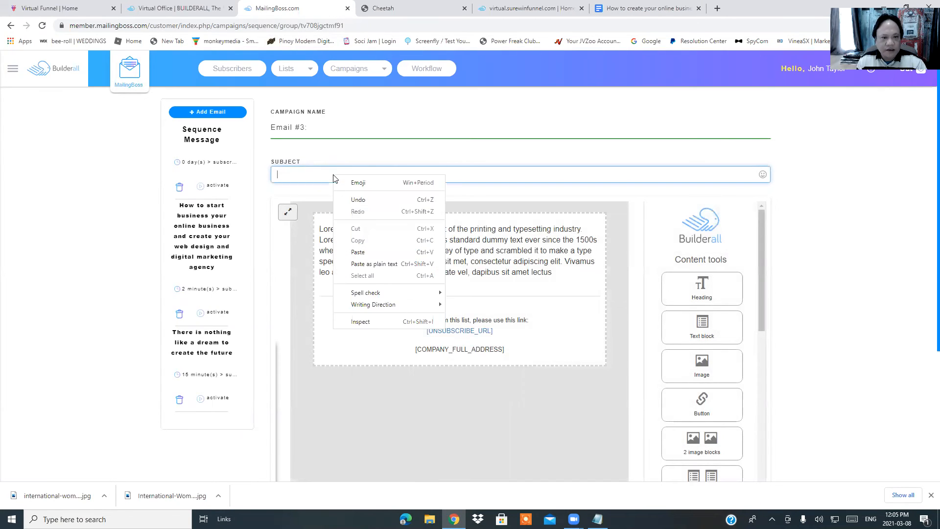
left_click(355, 252)
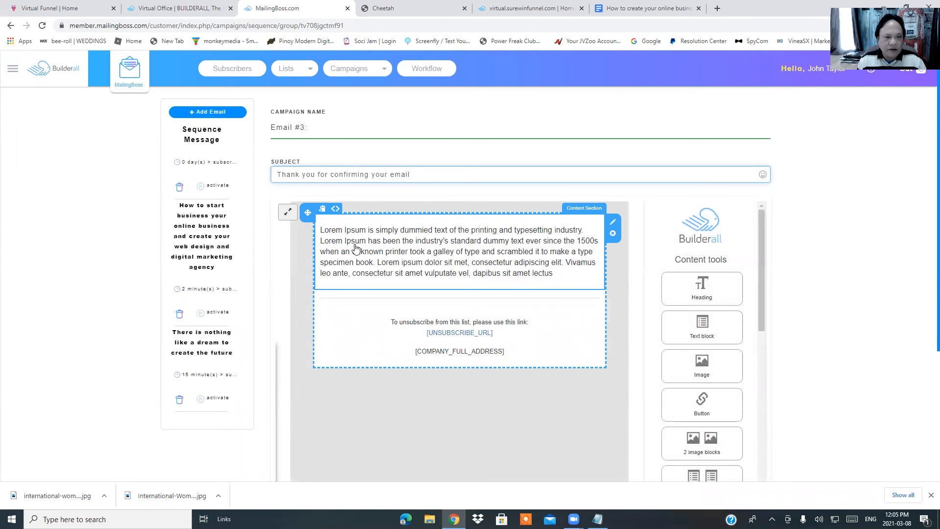
left_click(631, 8)
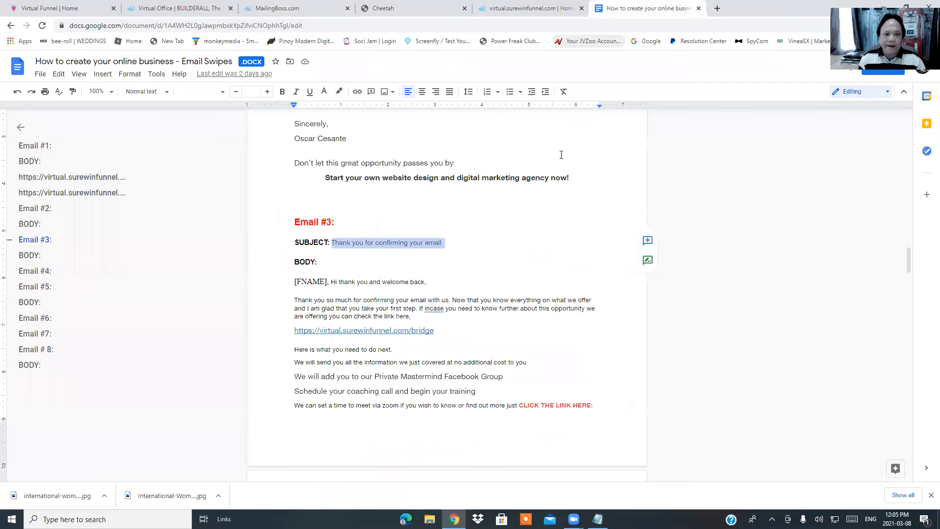
Select and copy the full Email #3 body text in the doc, then switch to the email editor
scroll(486, 278, "down", 7)
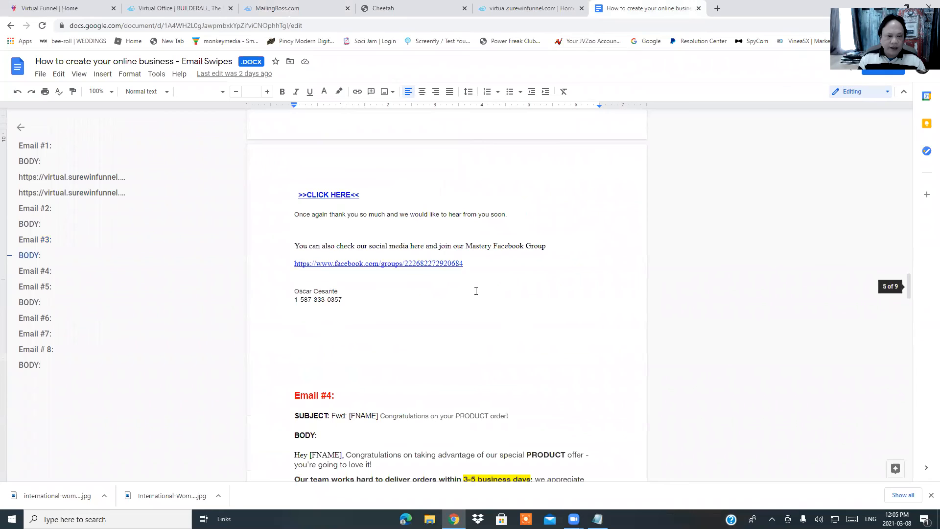
scroll(476, 289, "up", 3)
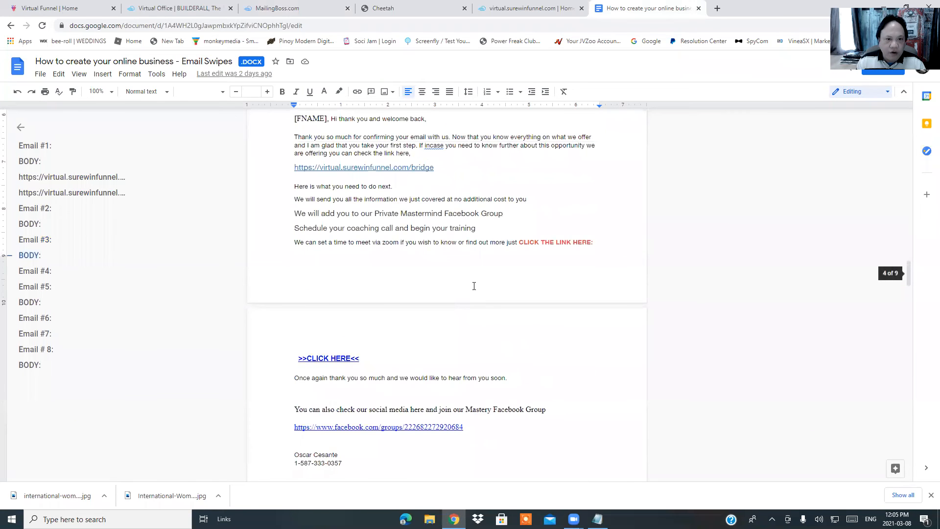
scroll(474, 286, "up", 3)
left_click_drag(292, 246, 486, 421)
right_click(434, 348)
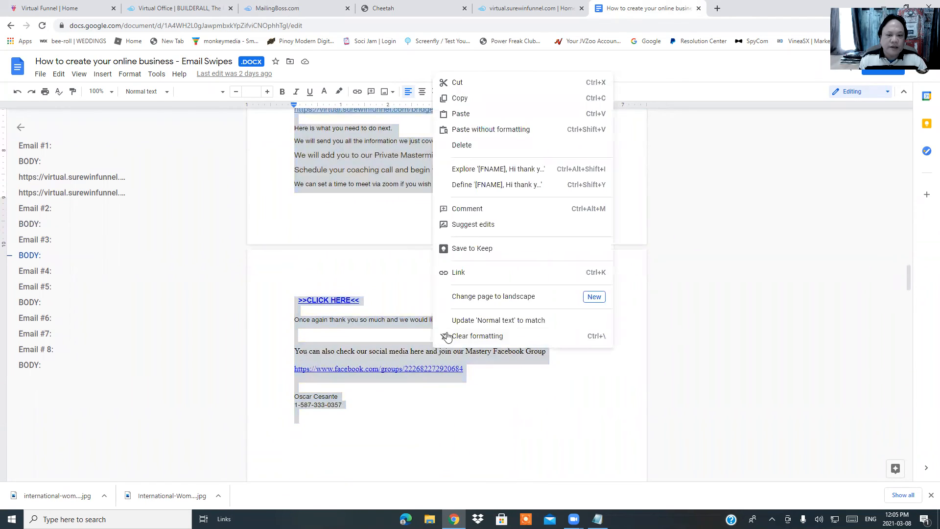
left_click(459, 100)
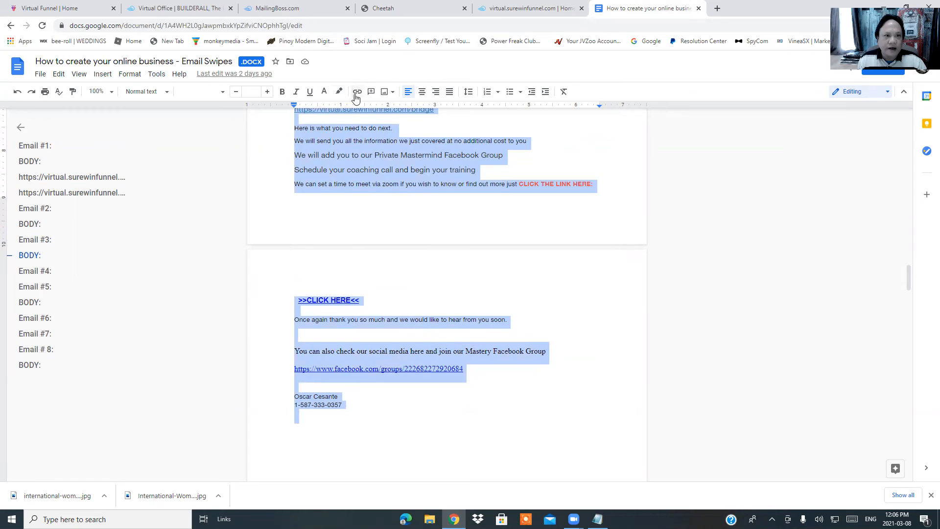
left_click(273, 8)
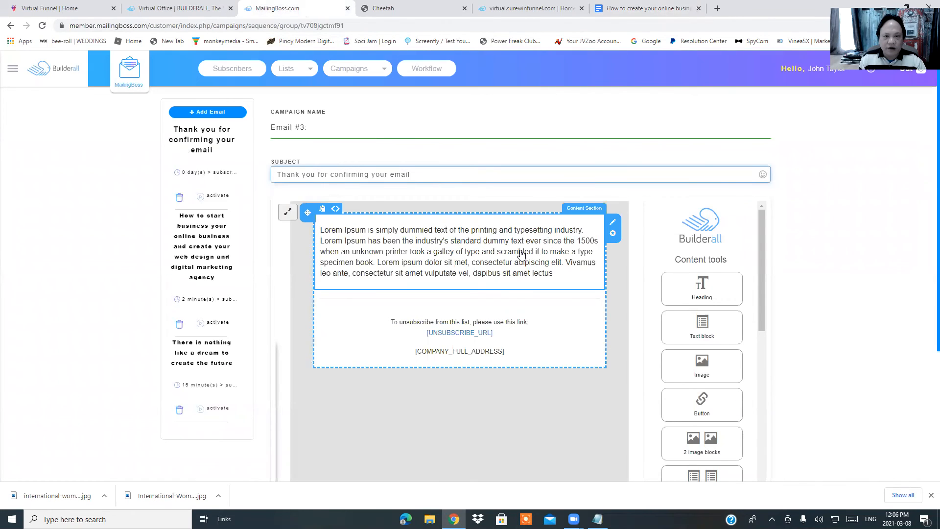
Replace the Lorem Ipsum placeholder paragraph with the pasted Email #3 body
left_click(490, 248)
left_click_drag(321, 231, 582, 277)
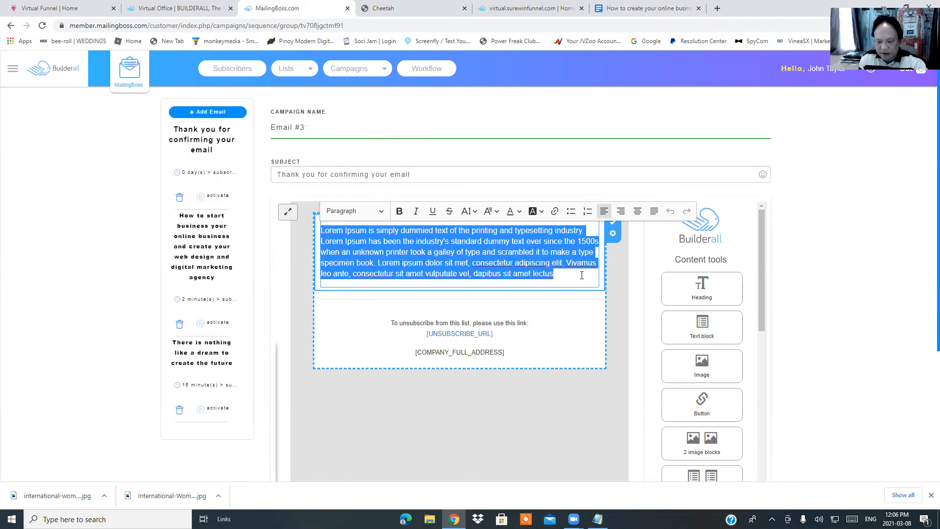
key("BackSpace")
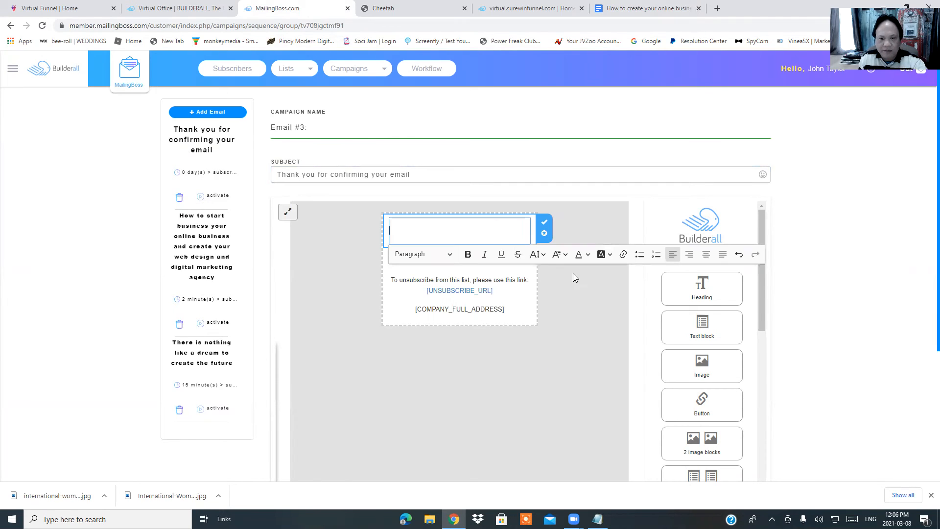
right_click(435, 228)
left_click(469, 304)
Remove bold formatting from all of the pasted email text and check the result
scroll(470, 294, "up", 3)
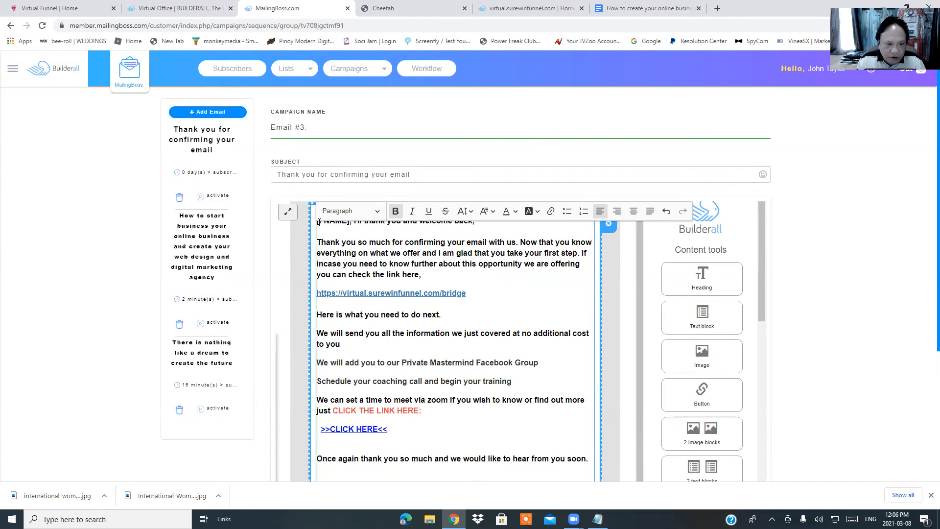
left_click_drag(341, 224, 540, 260)
scroll(554, 253, "up", 6)
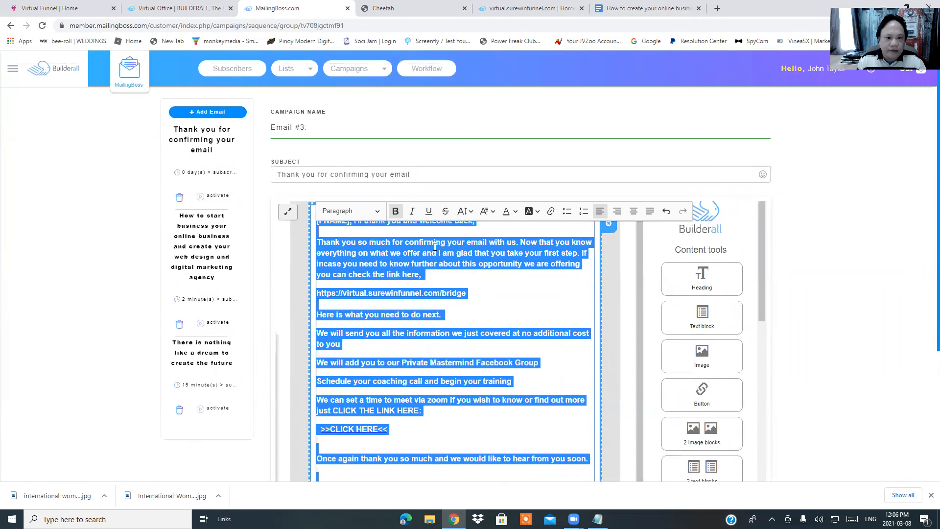
left_click(395, 210)
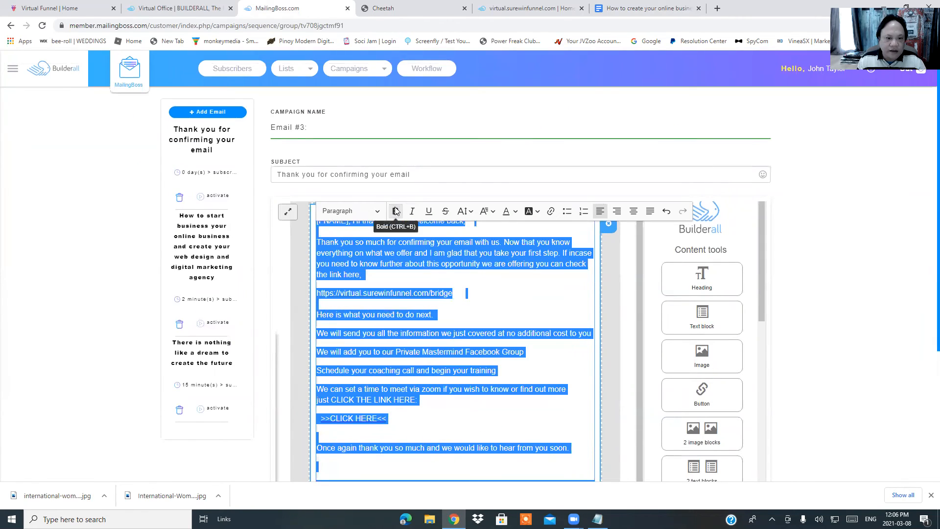
left_click(517, 312)
scroll(371, 266, "down", 2)
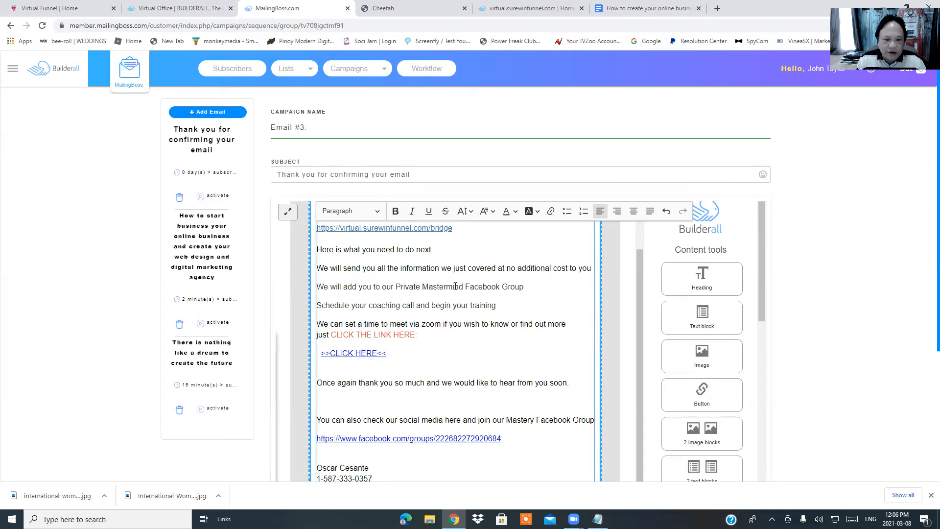
scroll(448, 270, "down", 2)
scroll(449, 309, "down", 3)
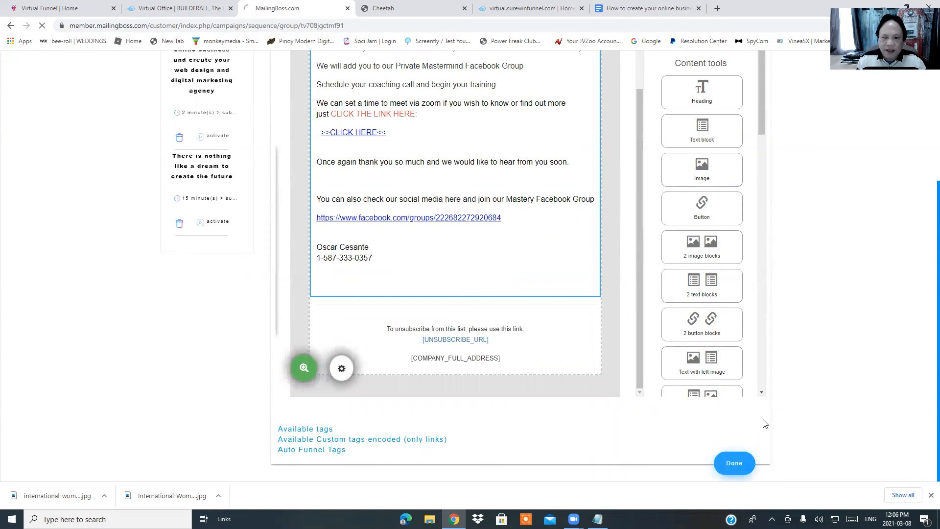
Save Email #3's new body with Done and scroll to review it
left_click(736, 462)
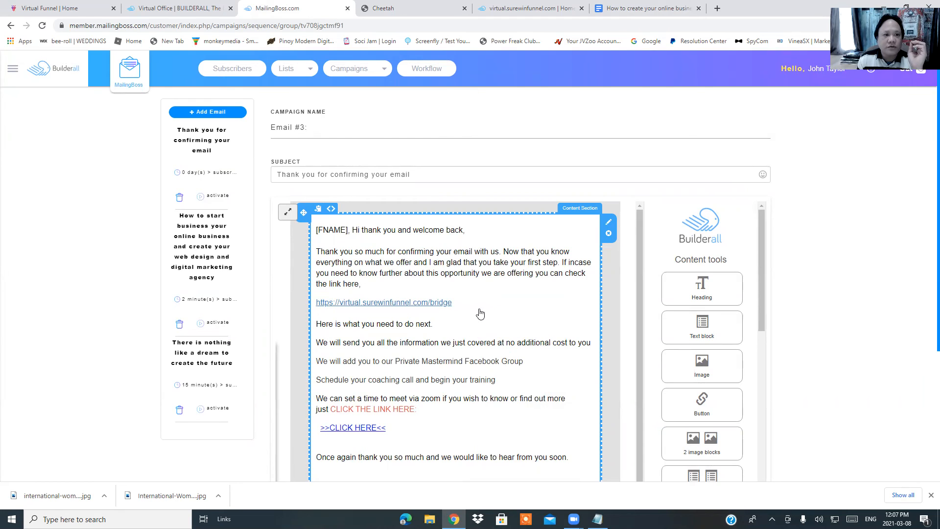
scroll(478, 328, "down", 2)
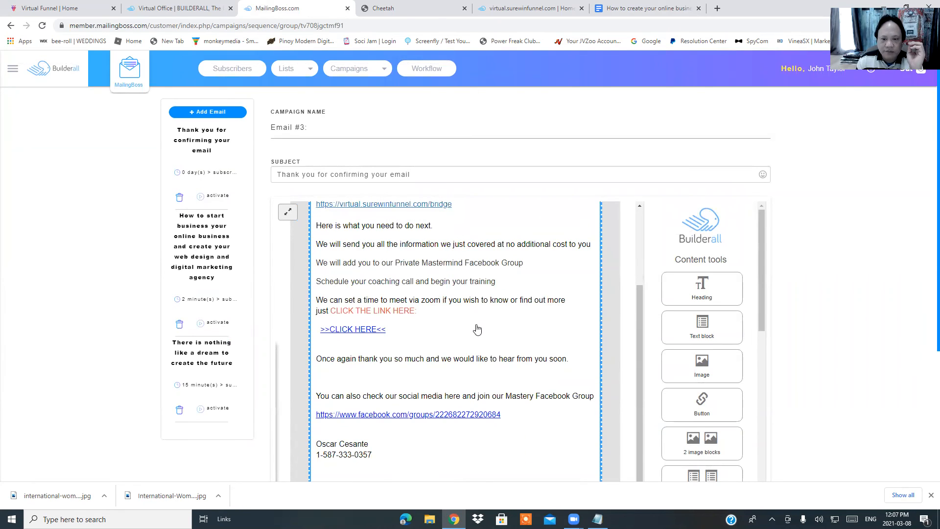
scroll(478, 330, "down", 3)
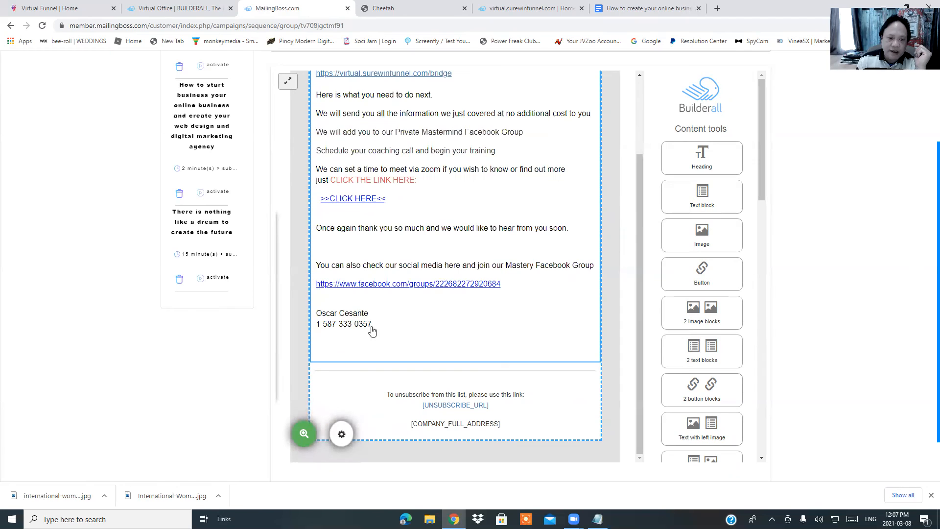
Preview Email #3 and follow its virtual.surewinfunnel.com/bridge link to the sales page
left_click(304, 434)
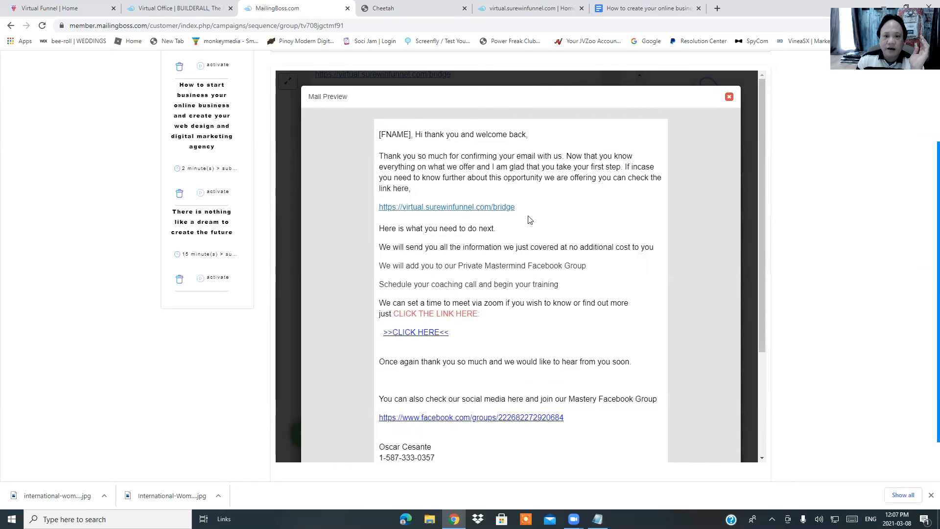
scroll(541, 221, "down", 3)
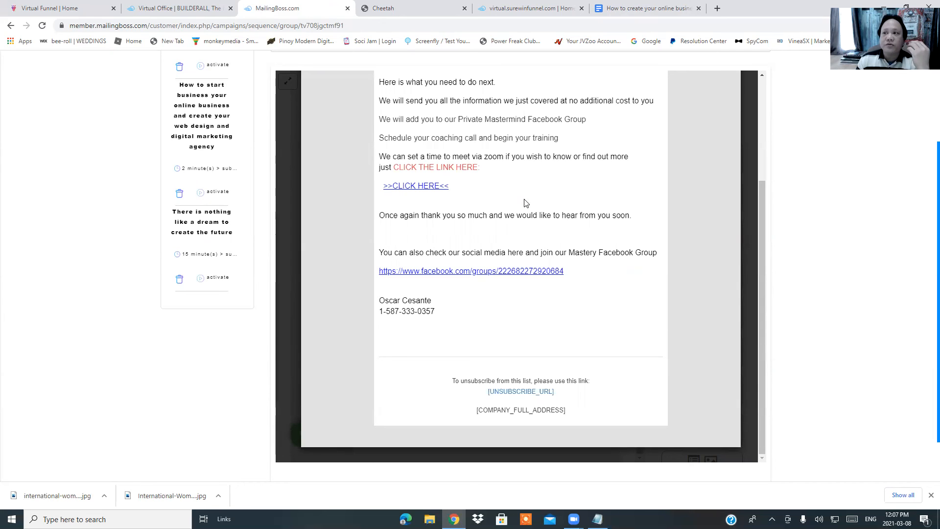
scroll(507, 224, "up", 3)
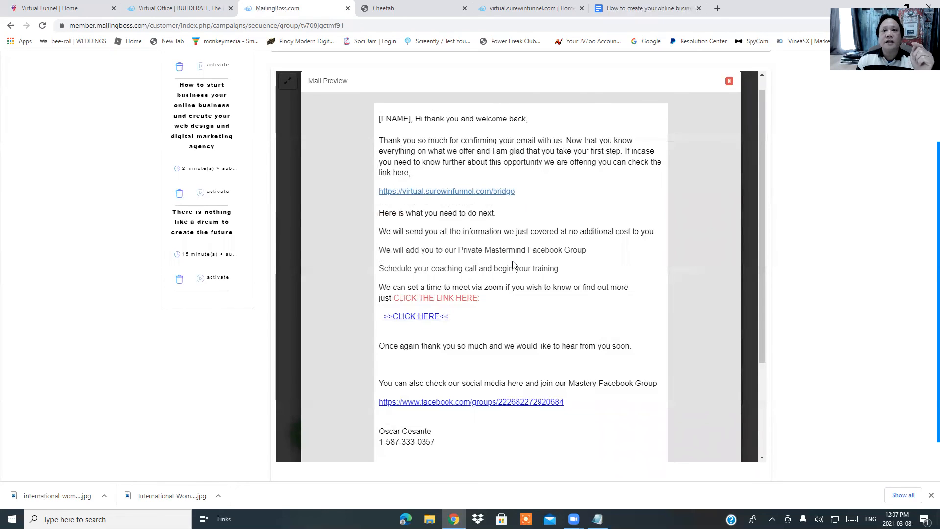
left_click(445, 192)
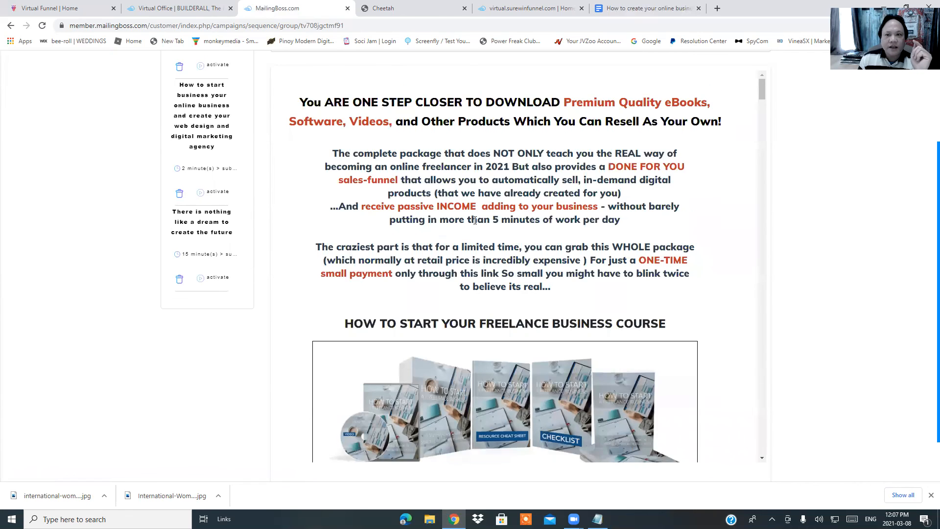
Accept cookies and scroll the sales page to the $99 one-time payment offer and countdown timer
scroll(475, 221, "down", 6)
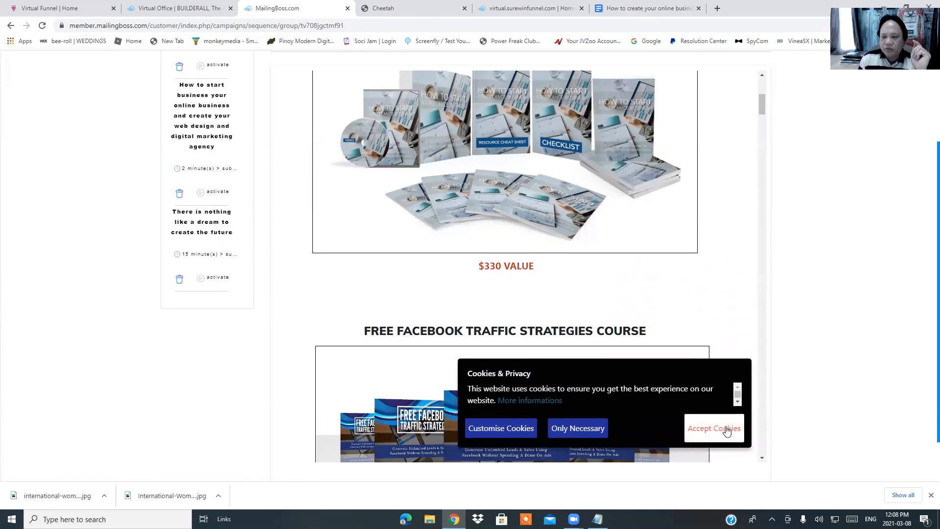
left_click(727, 431)
scroll(515, 277, "down", 9)
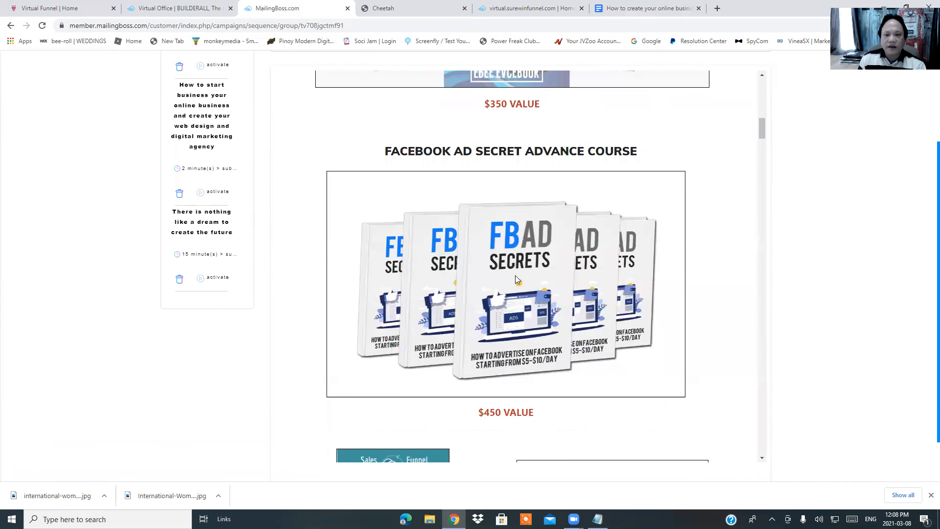
scroll(515, 276, "down", 8)
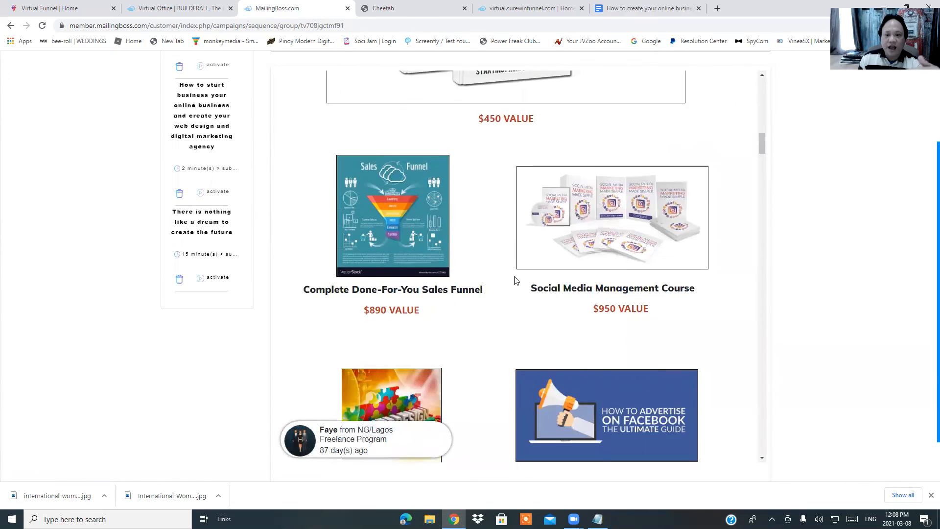
scroll(515, 278, "down", 12)
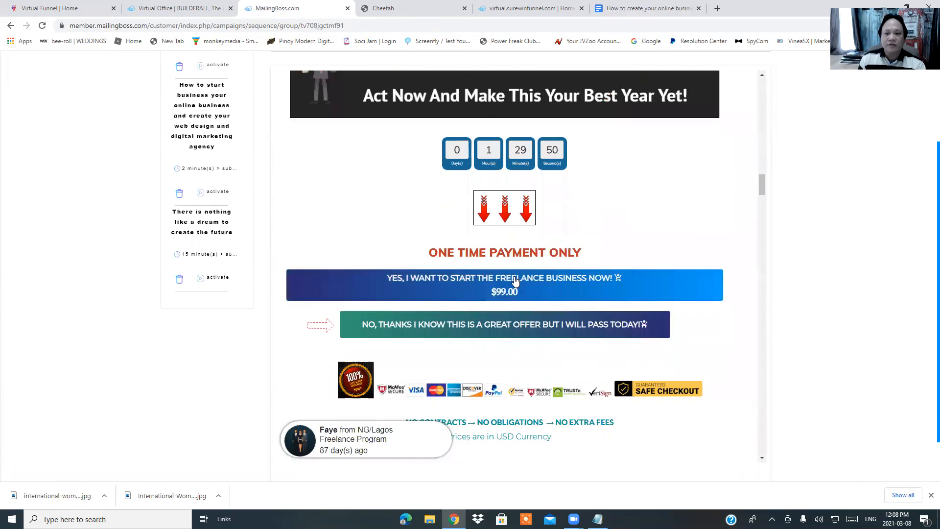
scroll(515, 280, "down", 3)
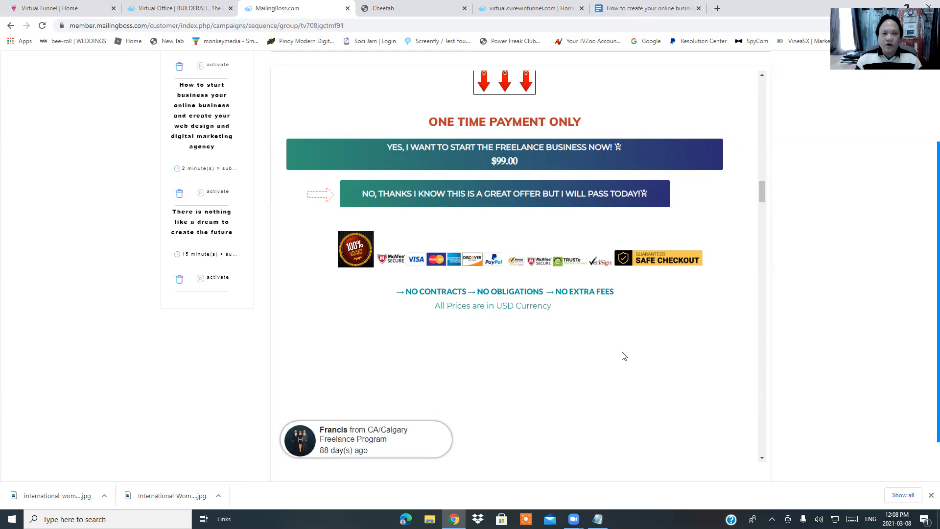
scroll(622, 357, "up", 4)
scroll(598, 352, "up", 5)
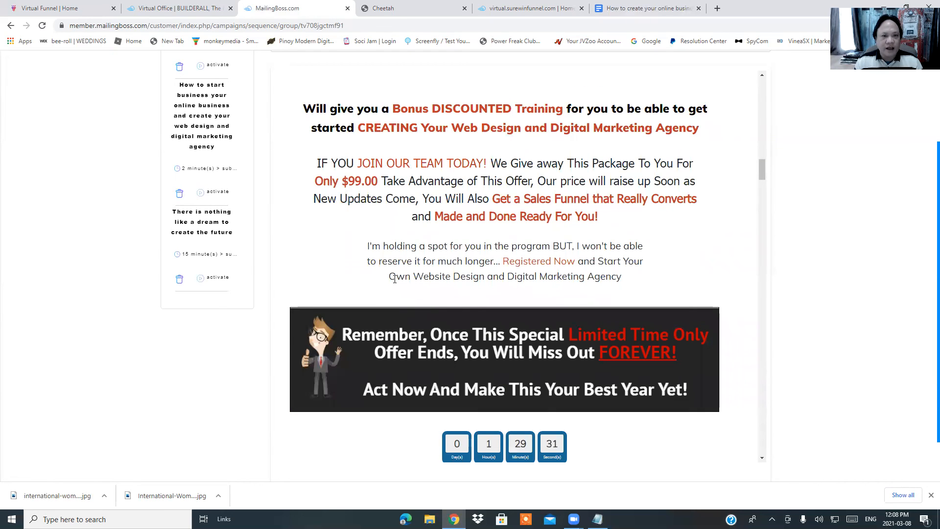
scroll(395, 278, "down", 6)
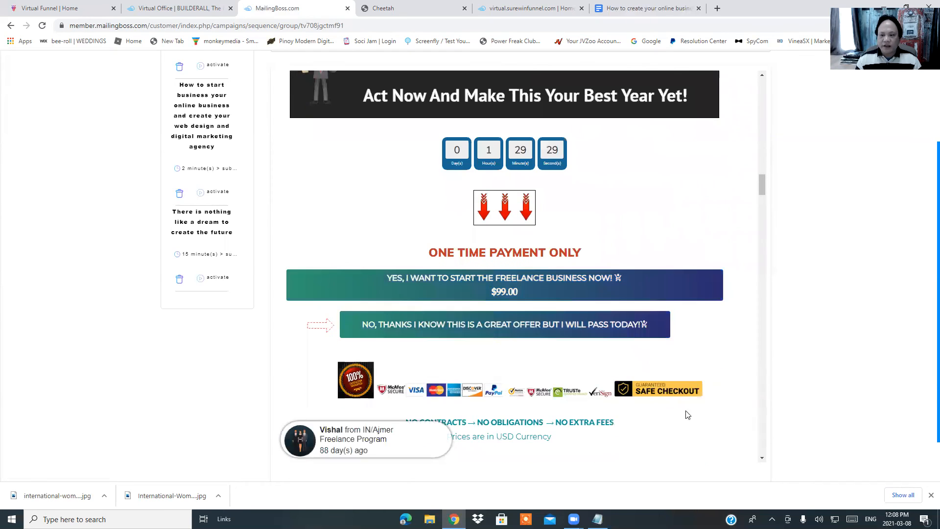